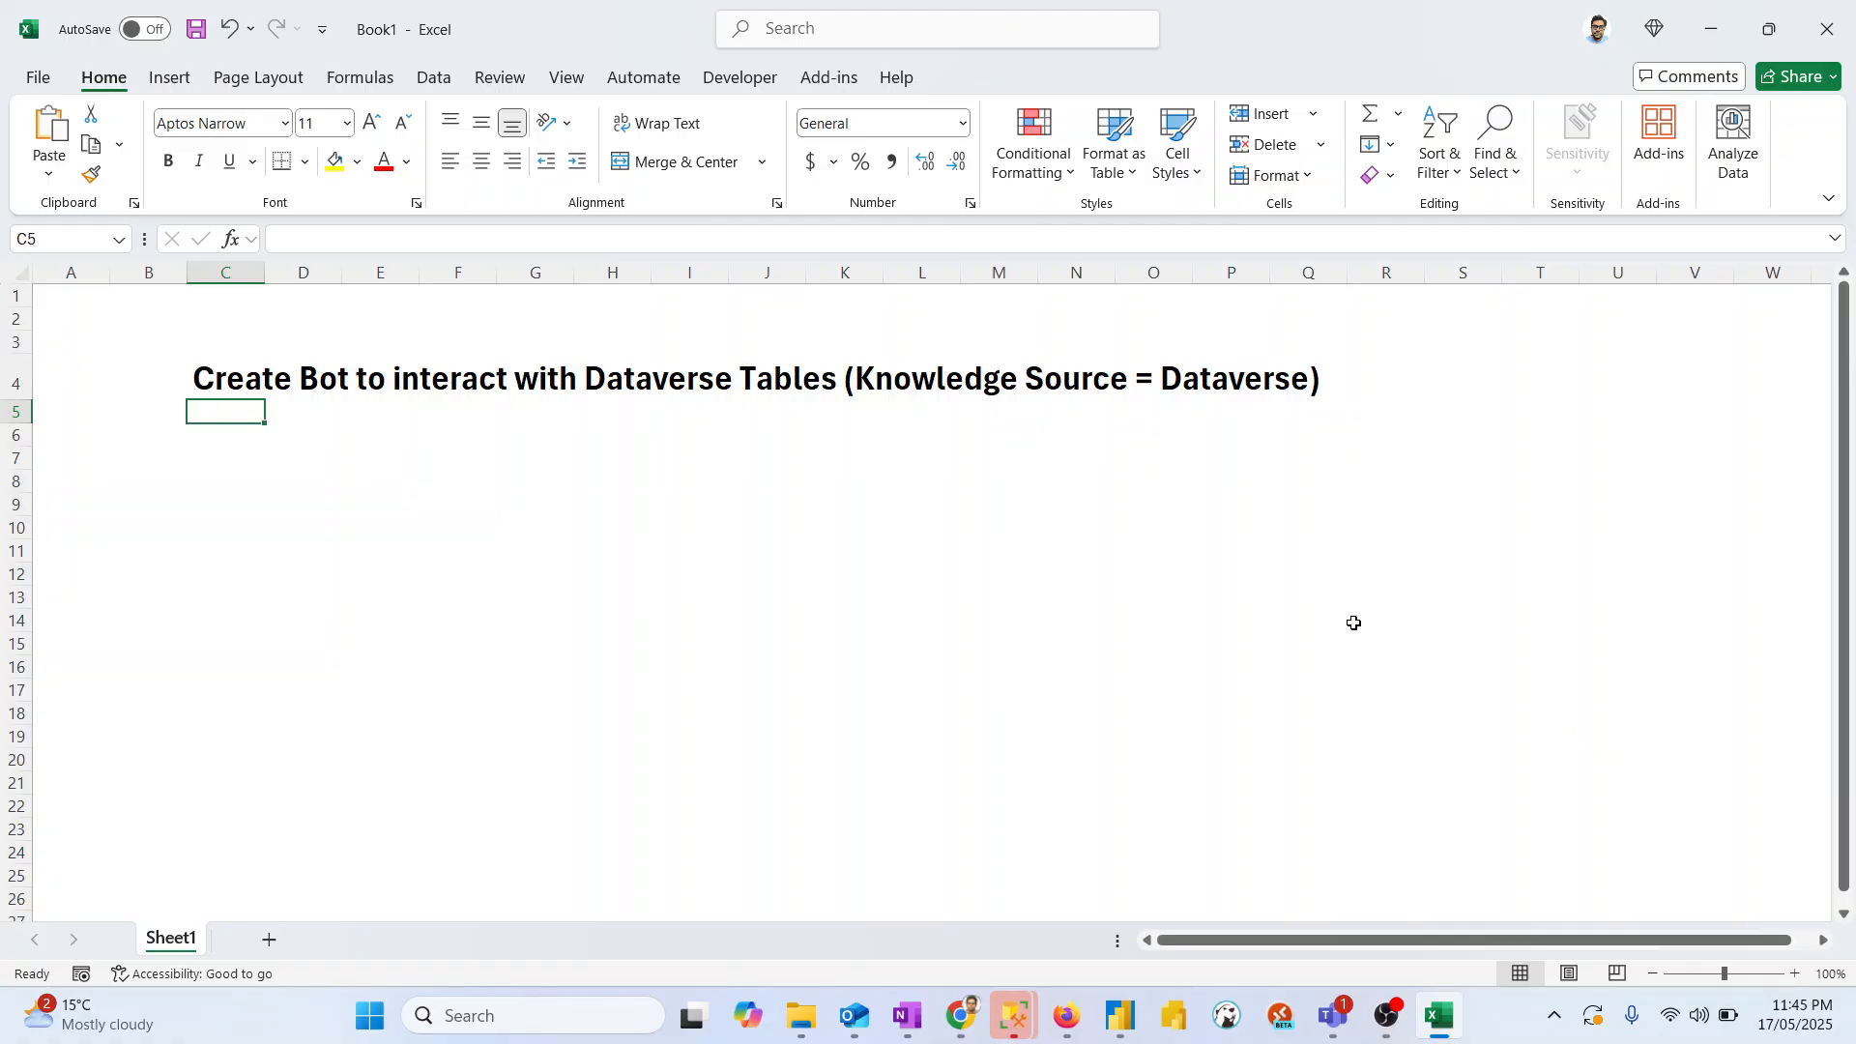
Step: Switch to Copilot Studio in the browser and create a new agent with the default name and language
left_click(1069, 1015)
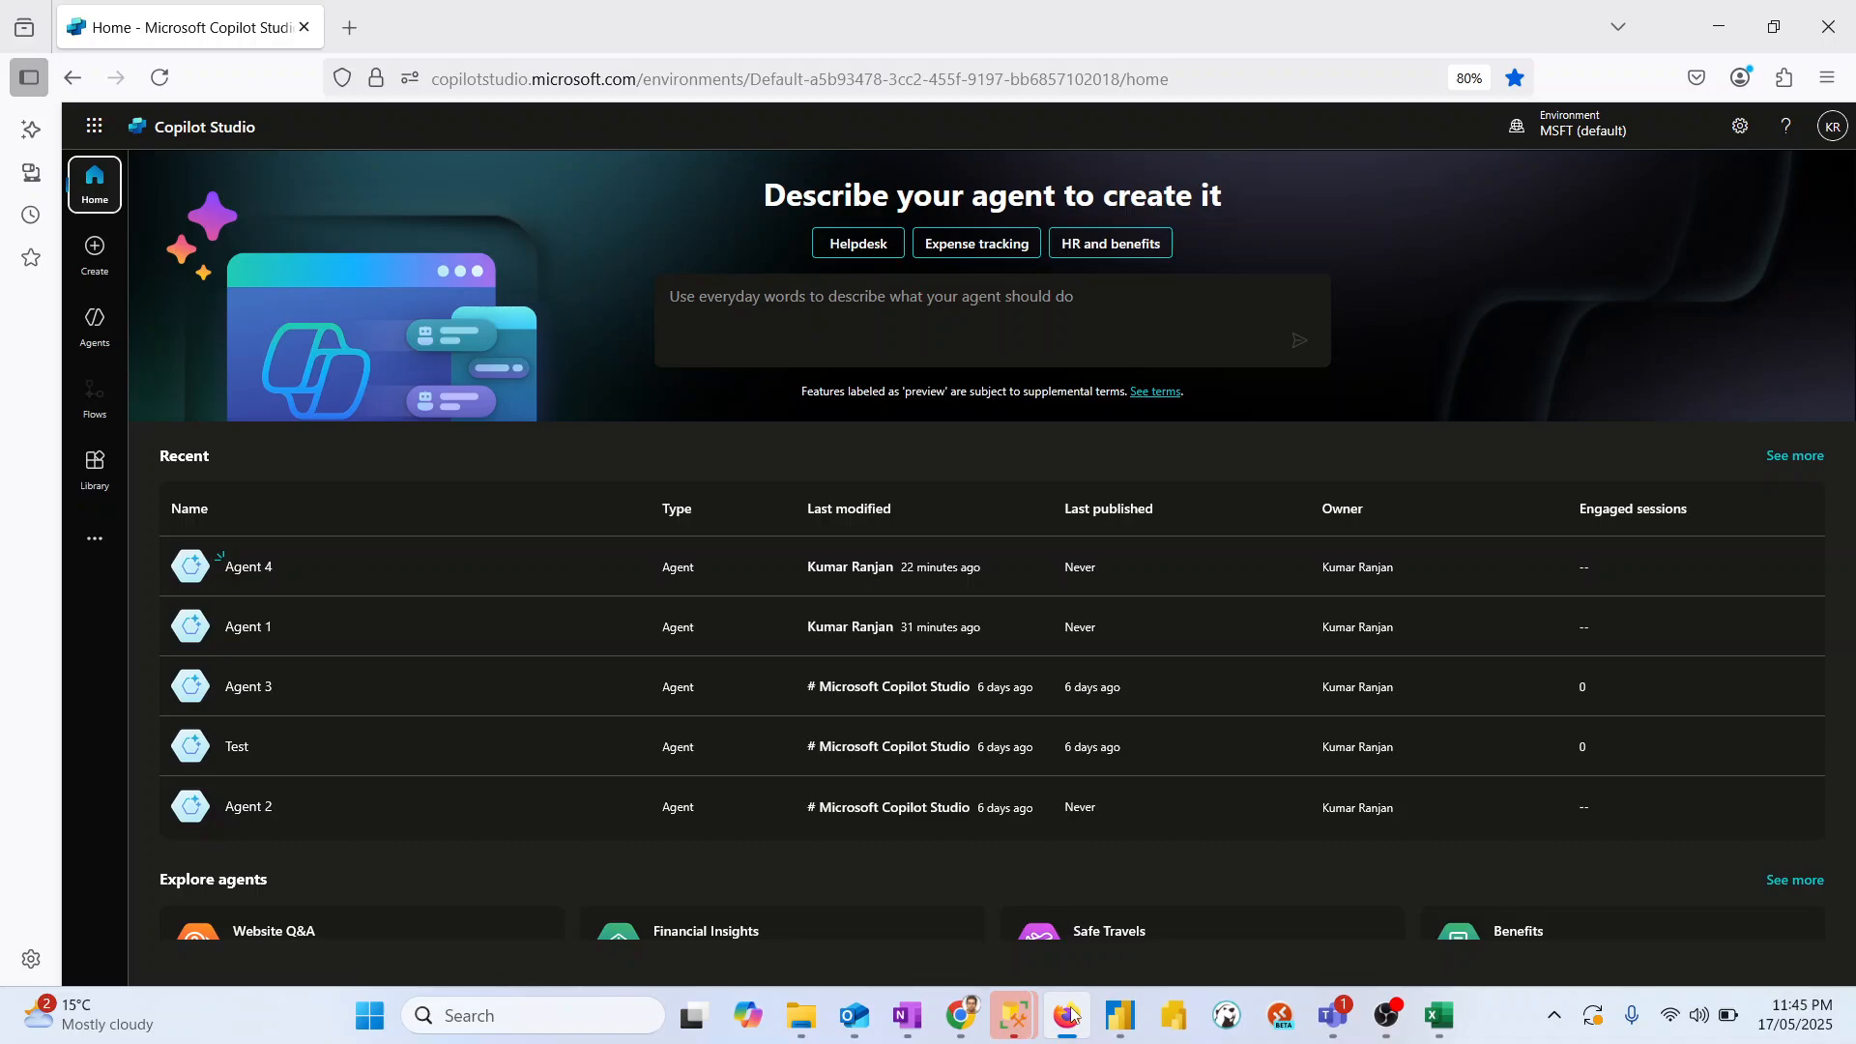
left_click(96, 259)
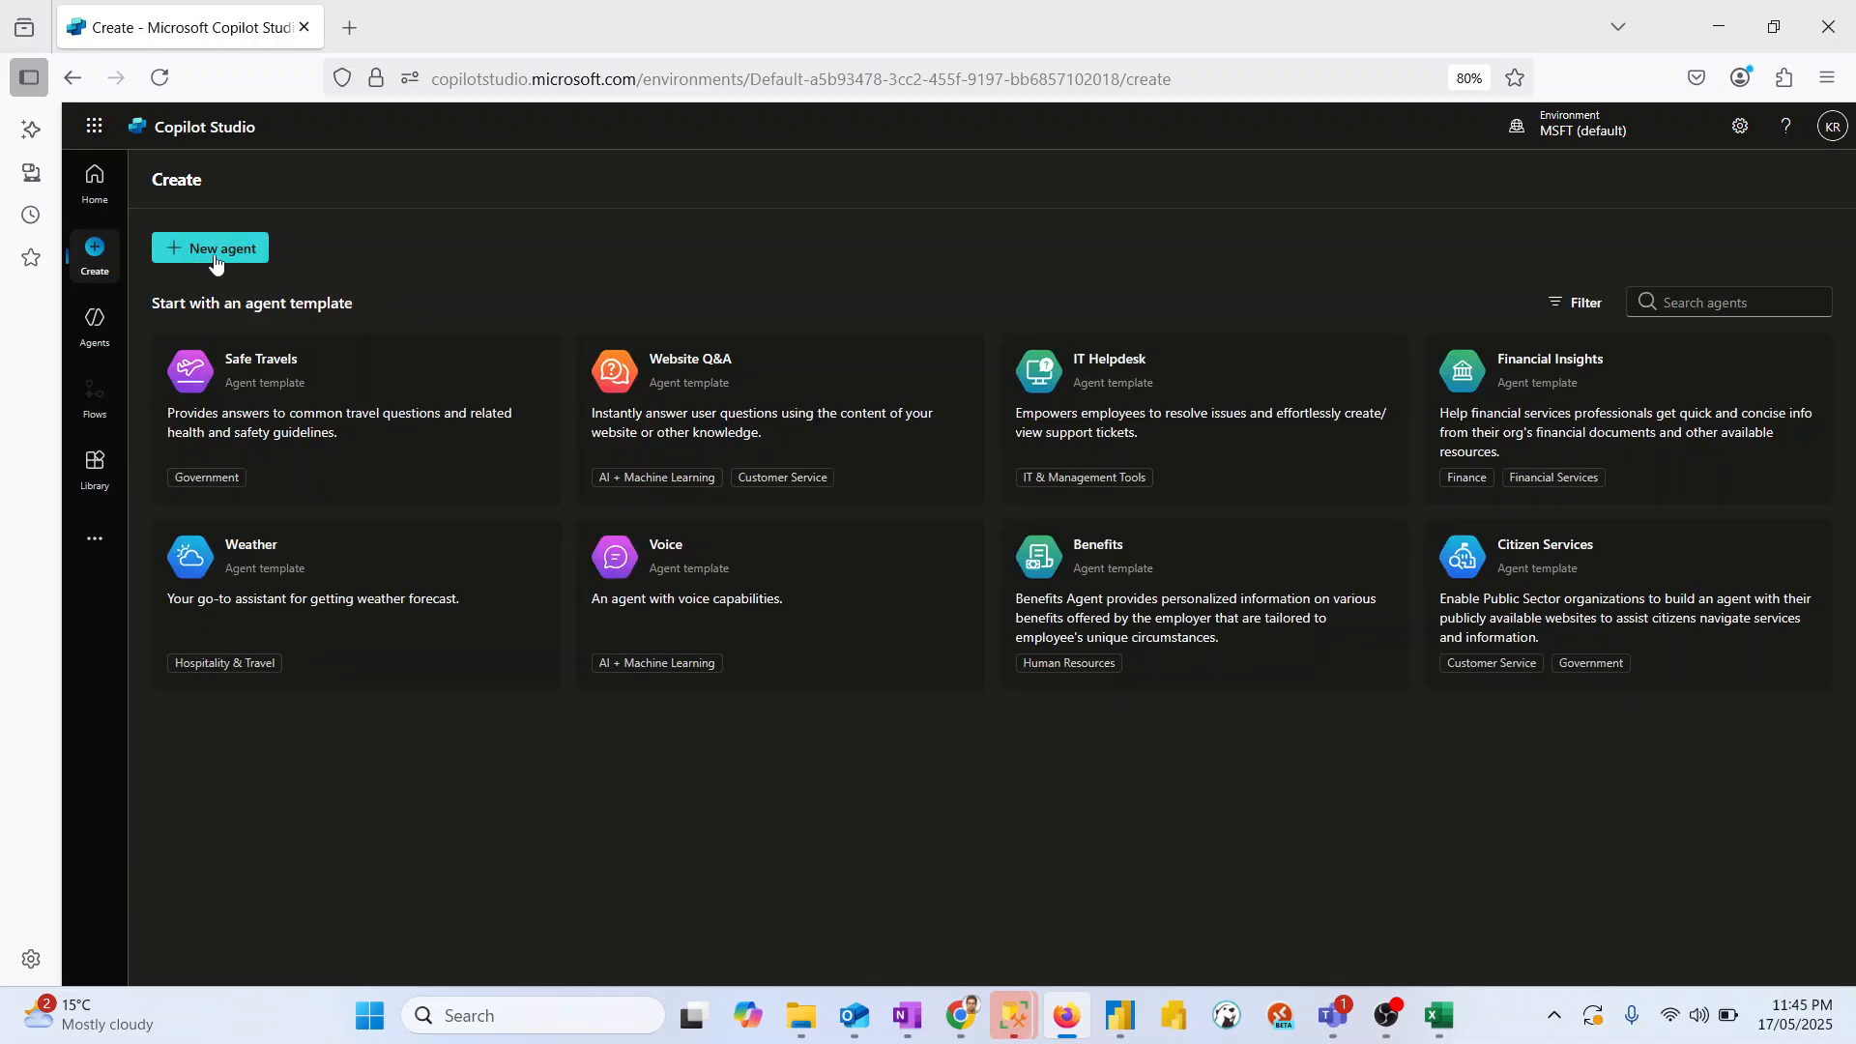
left_click(215, 260)
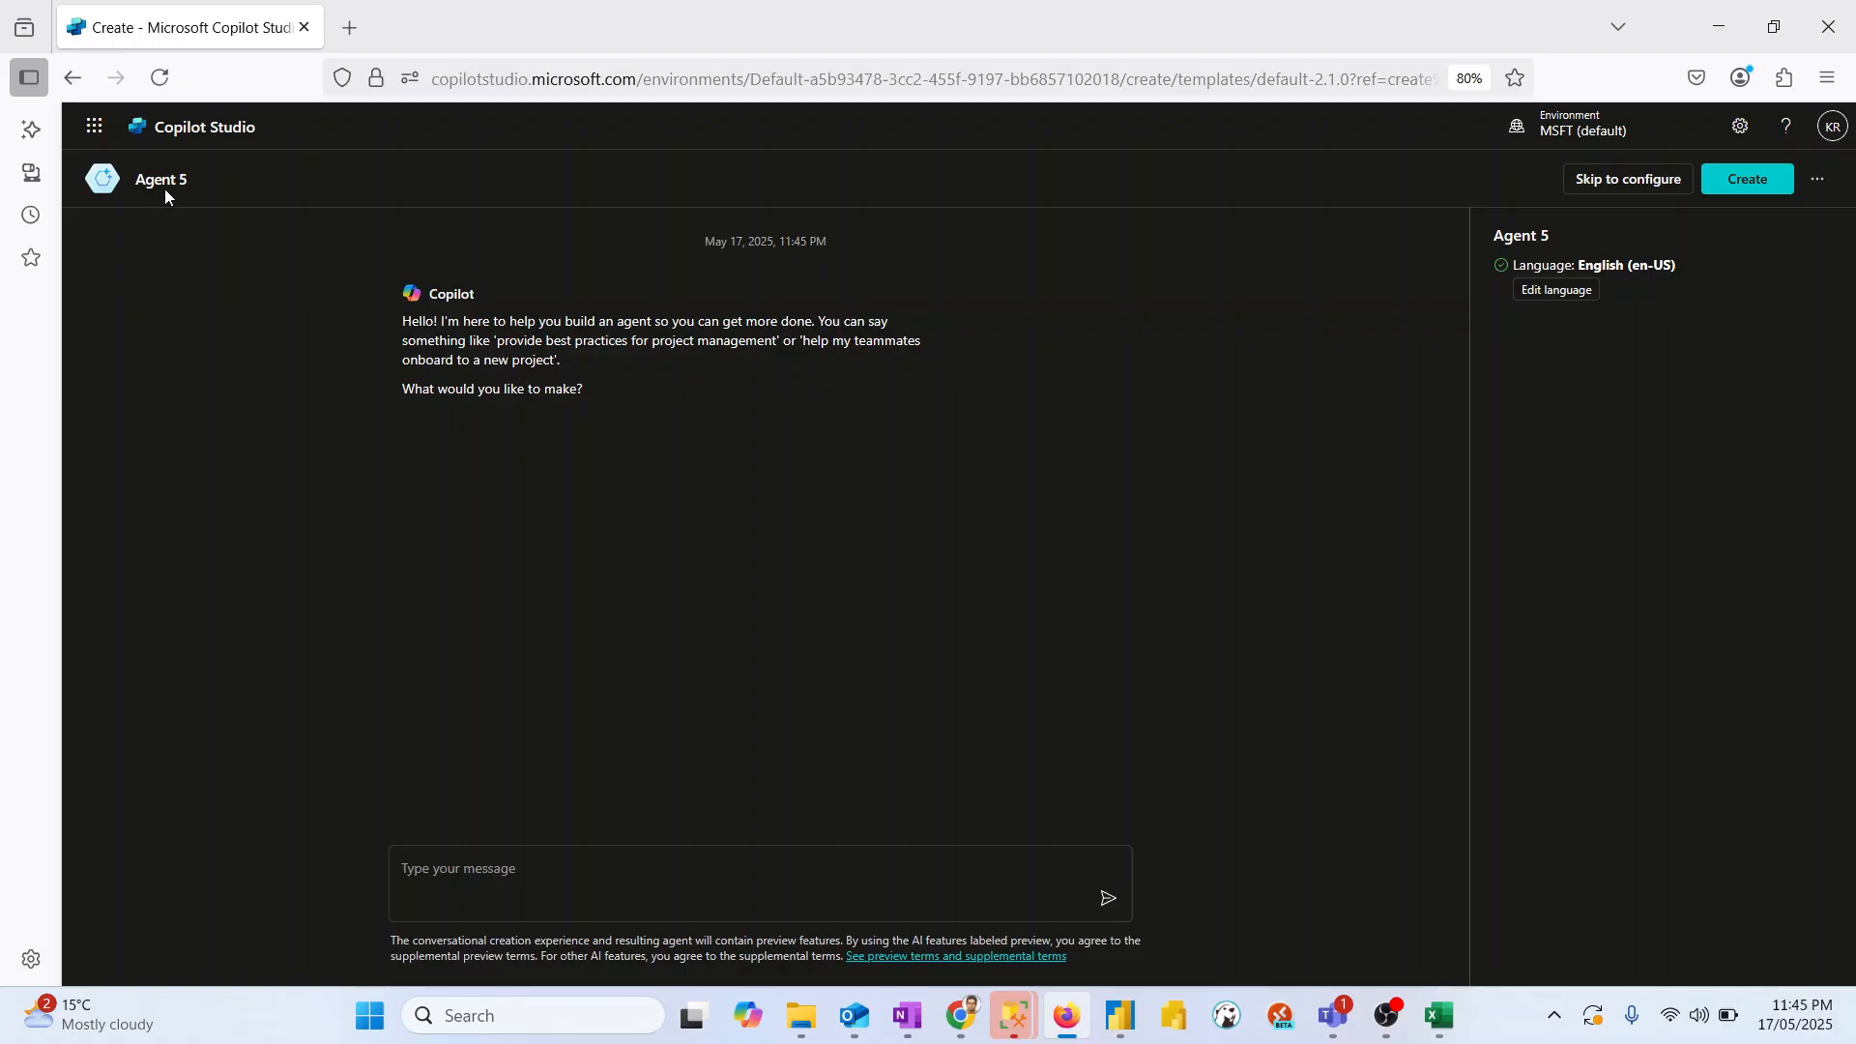
left_click(1746, 180)
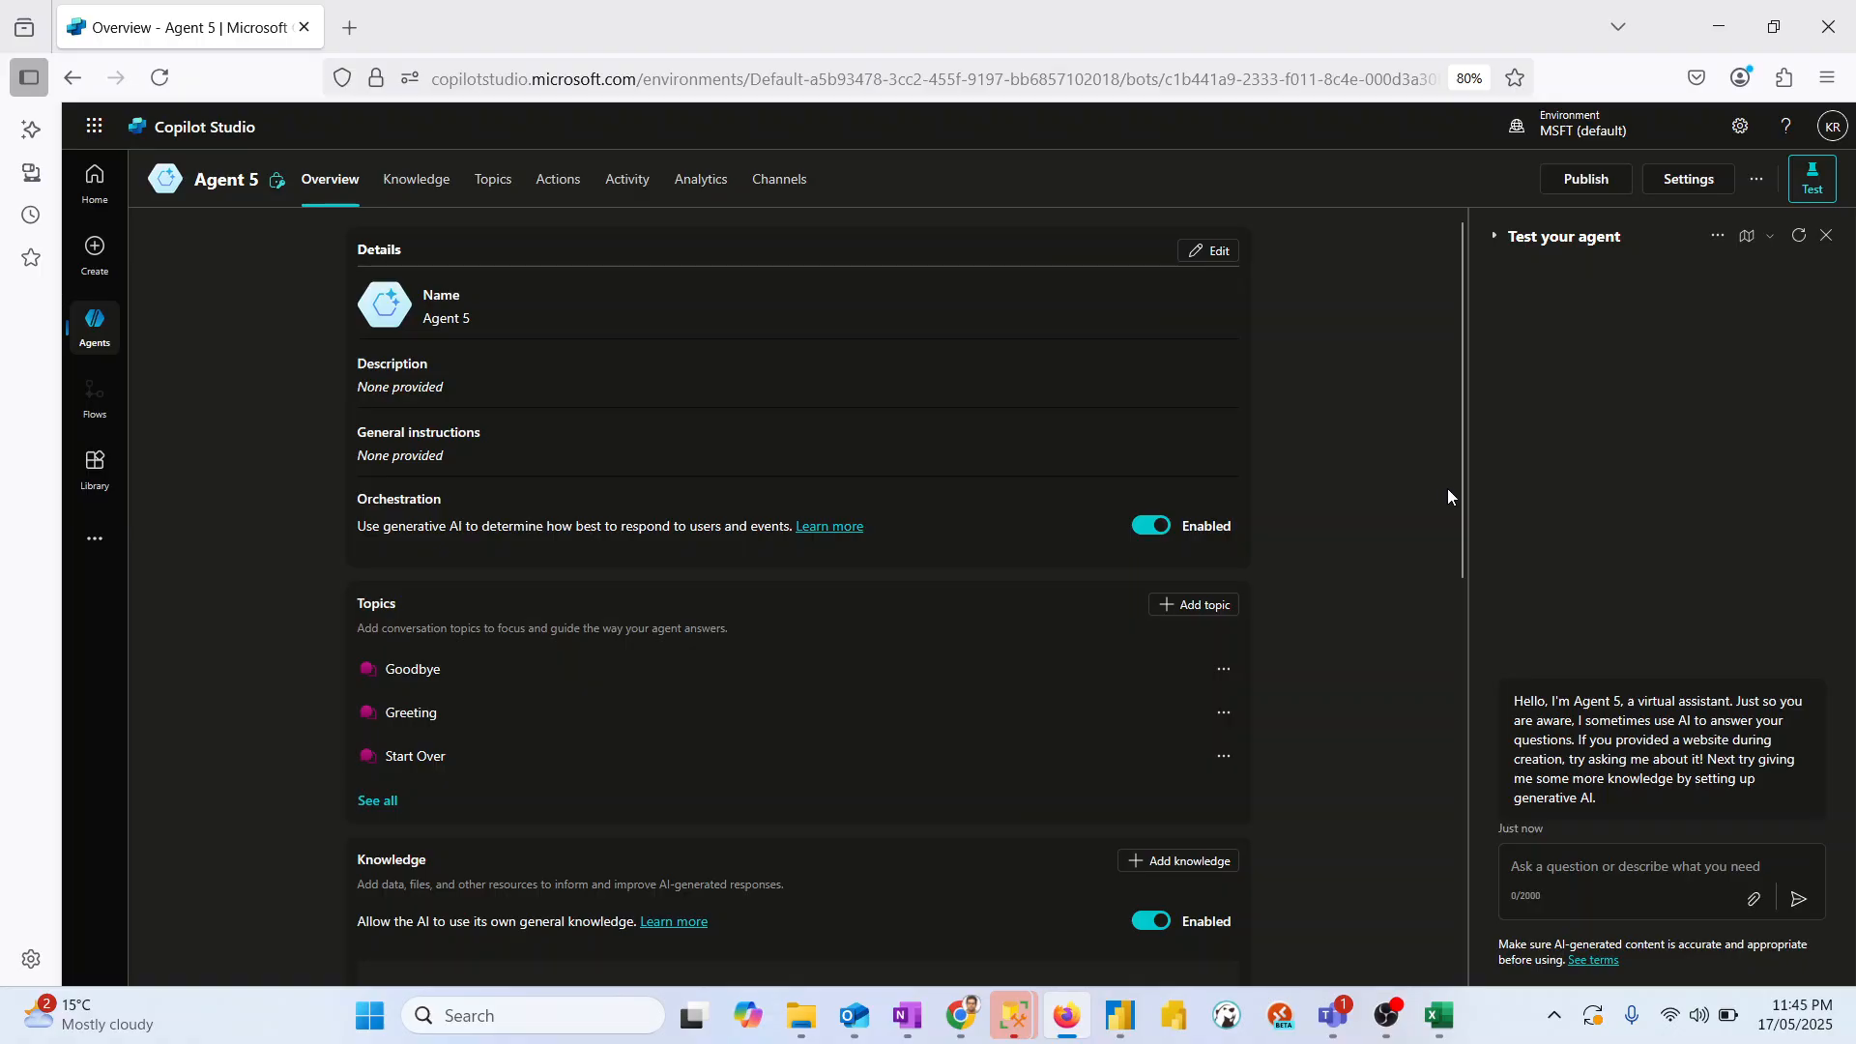
Step: Start adding a knowledge source to the agent and choose Dataverse as its type
left_click_drag(1465, 497, 1442, 368)
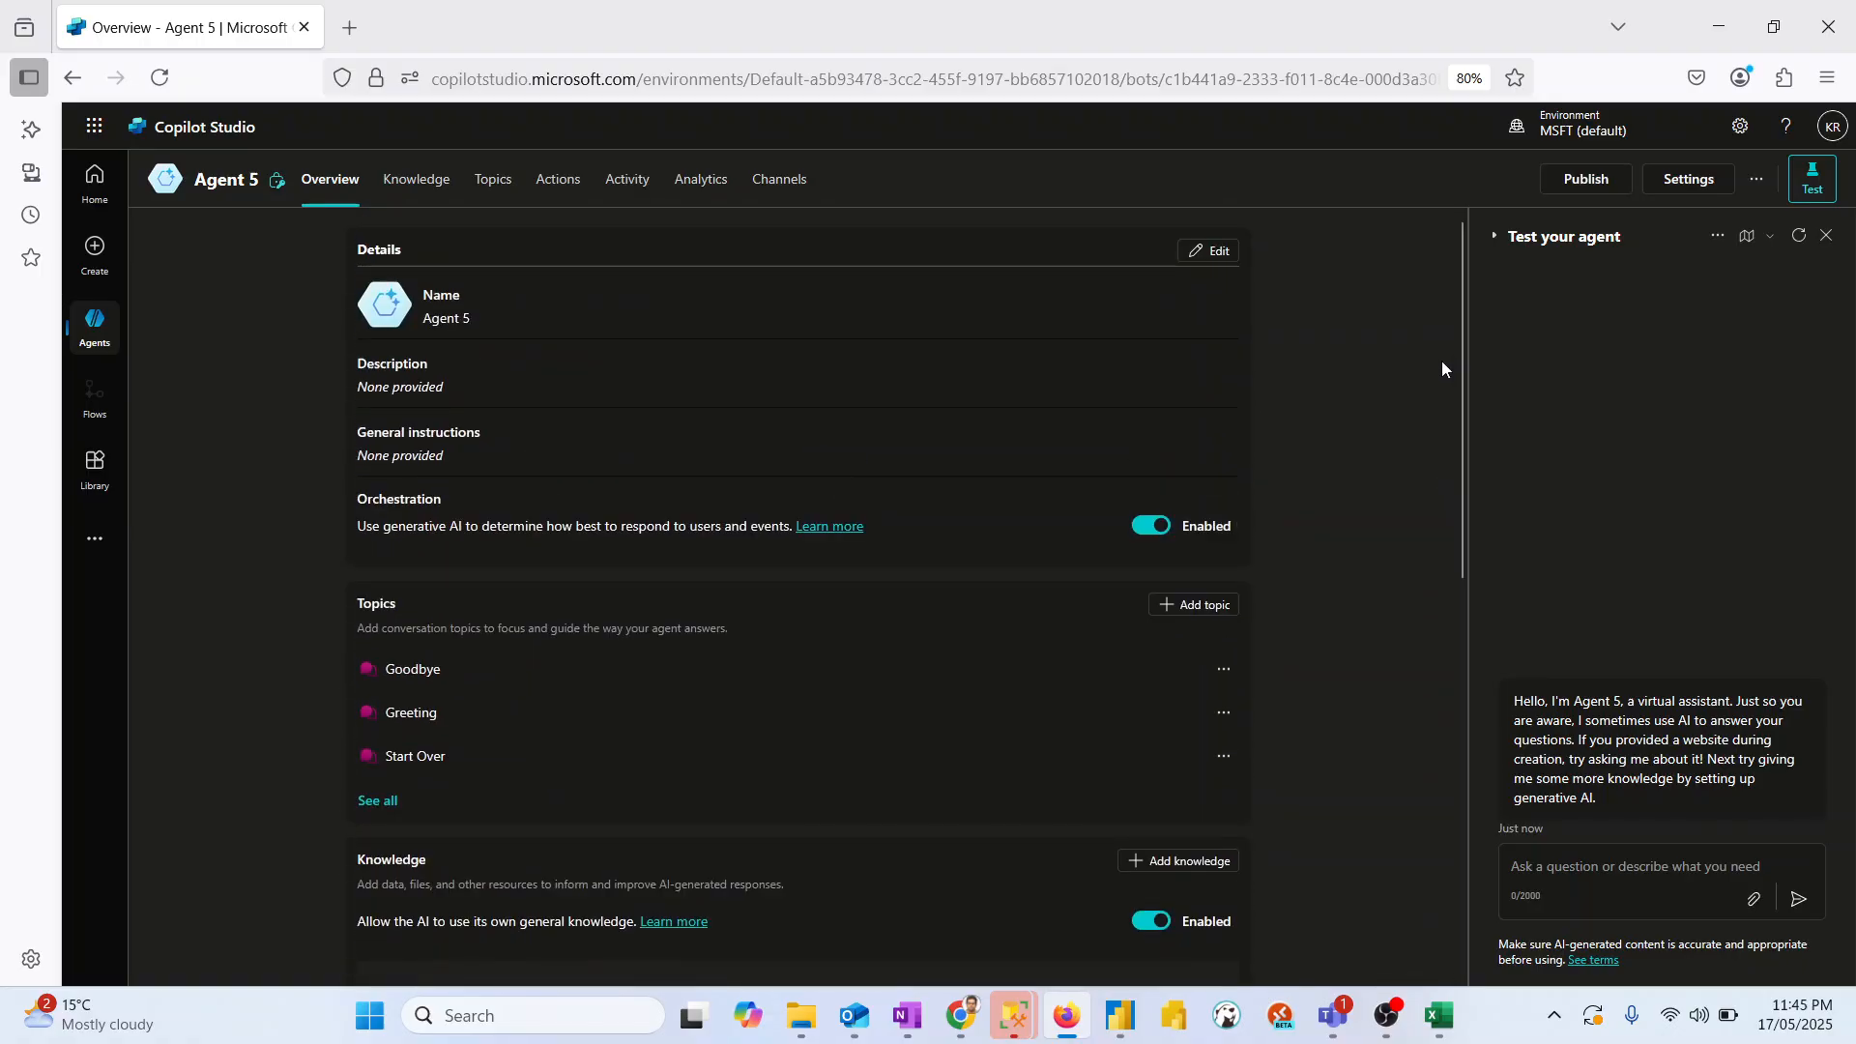
left_click(423, 189)
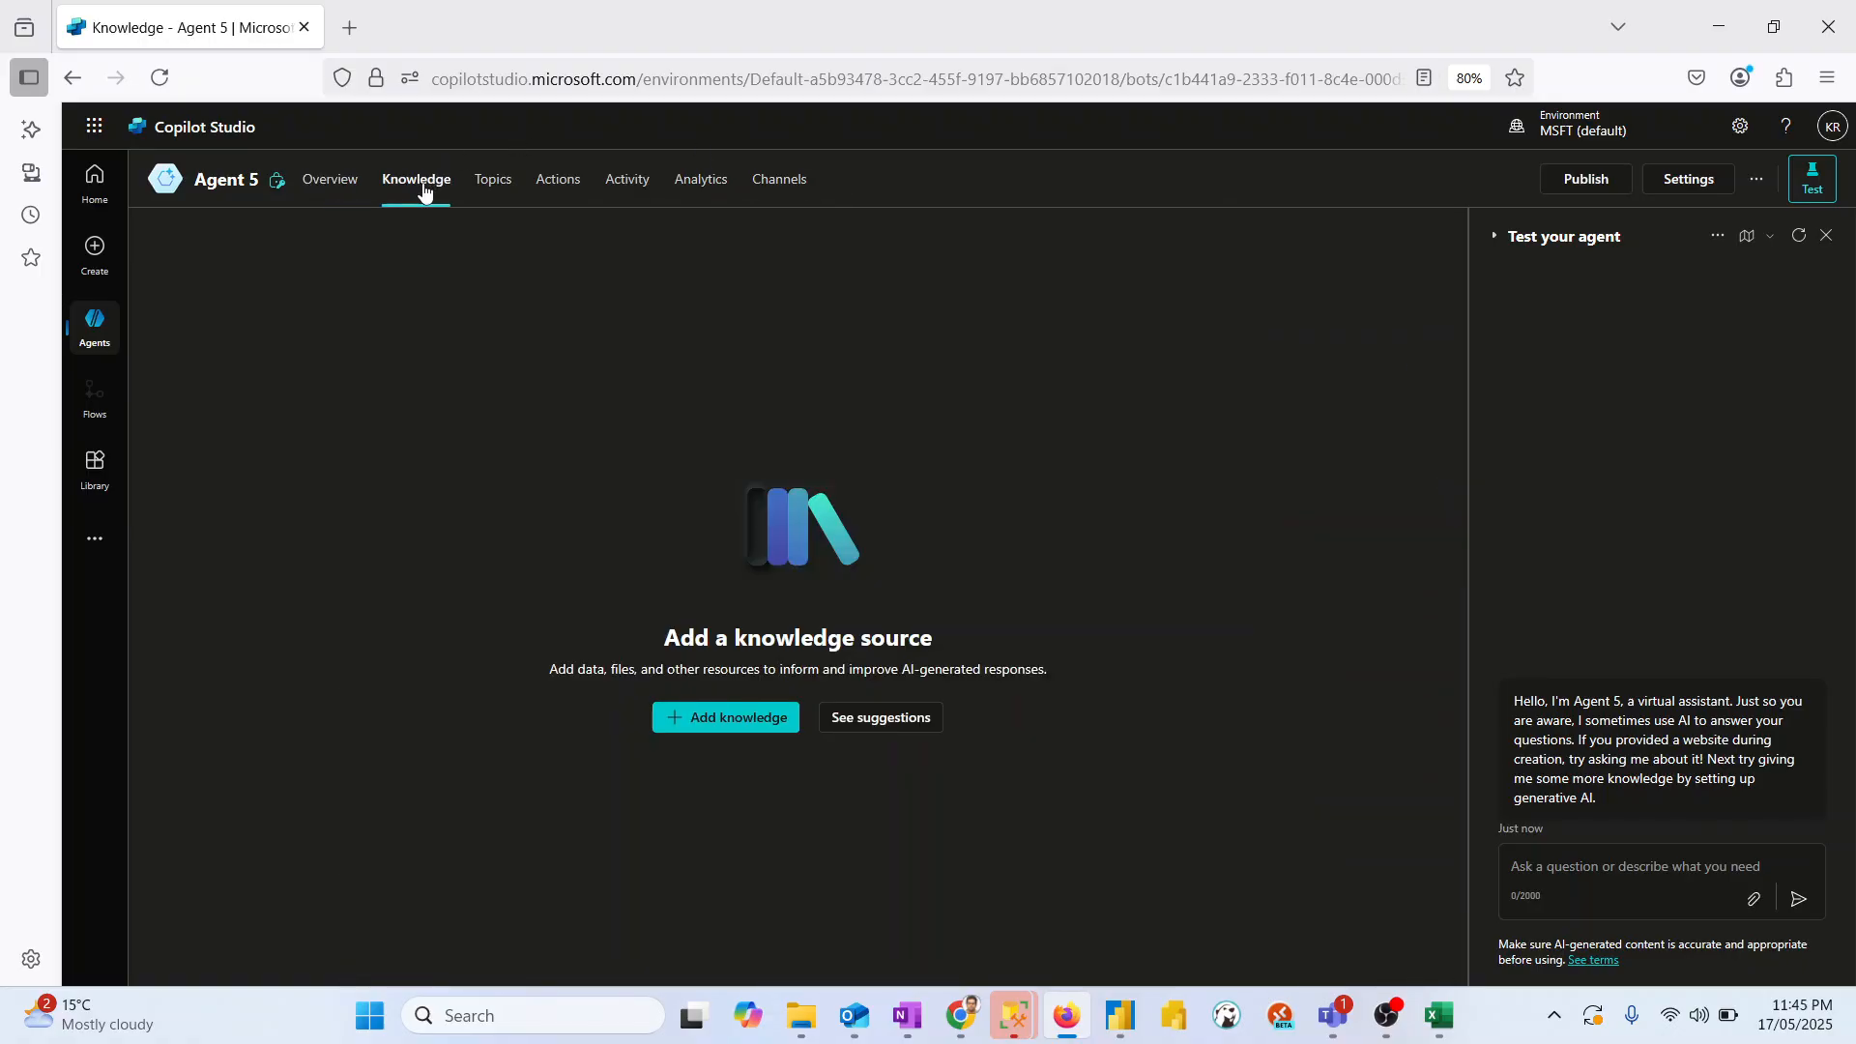
left_click(738, 723)
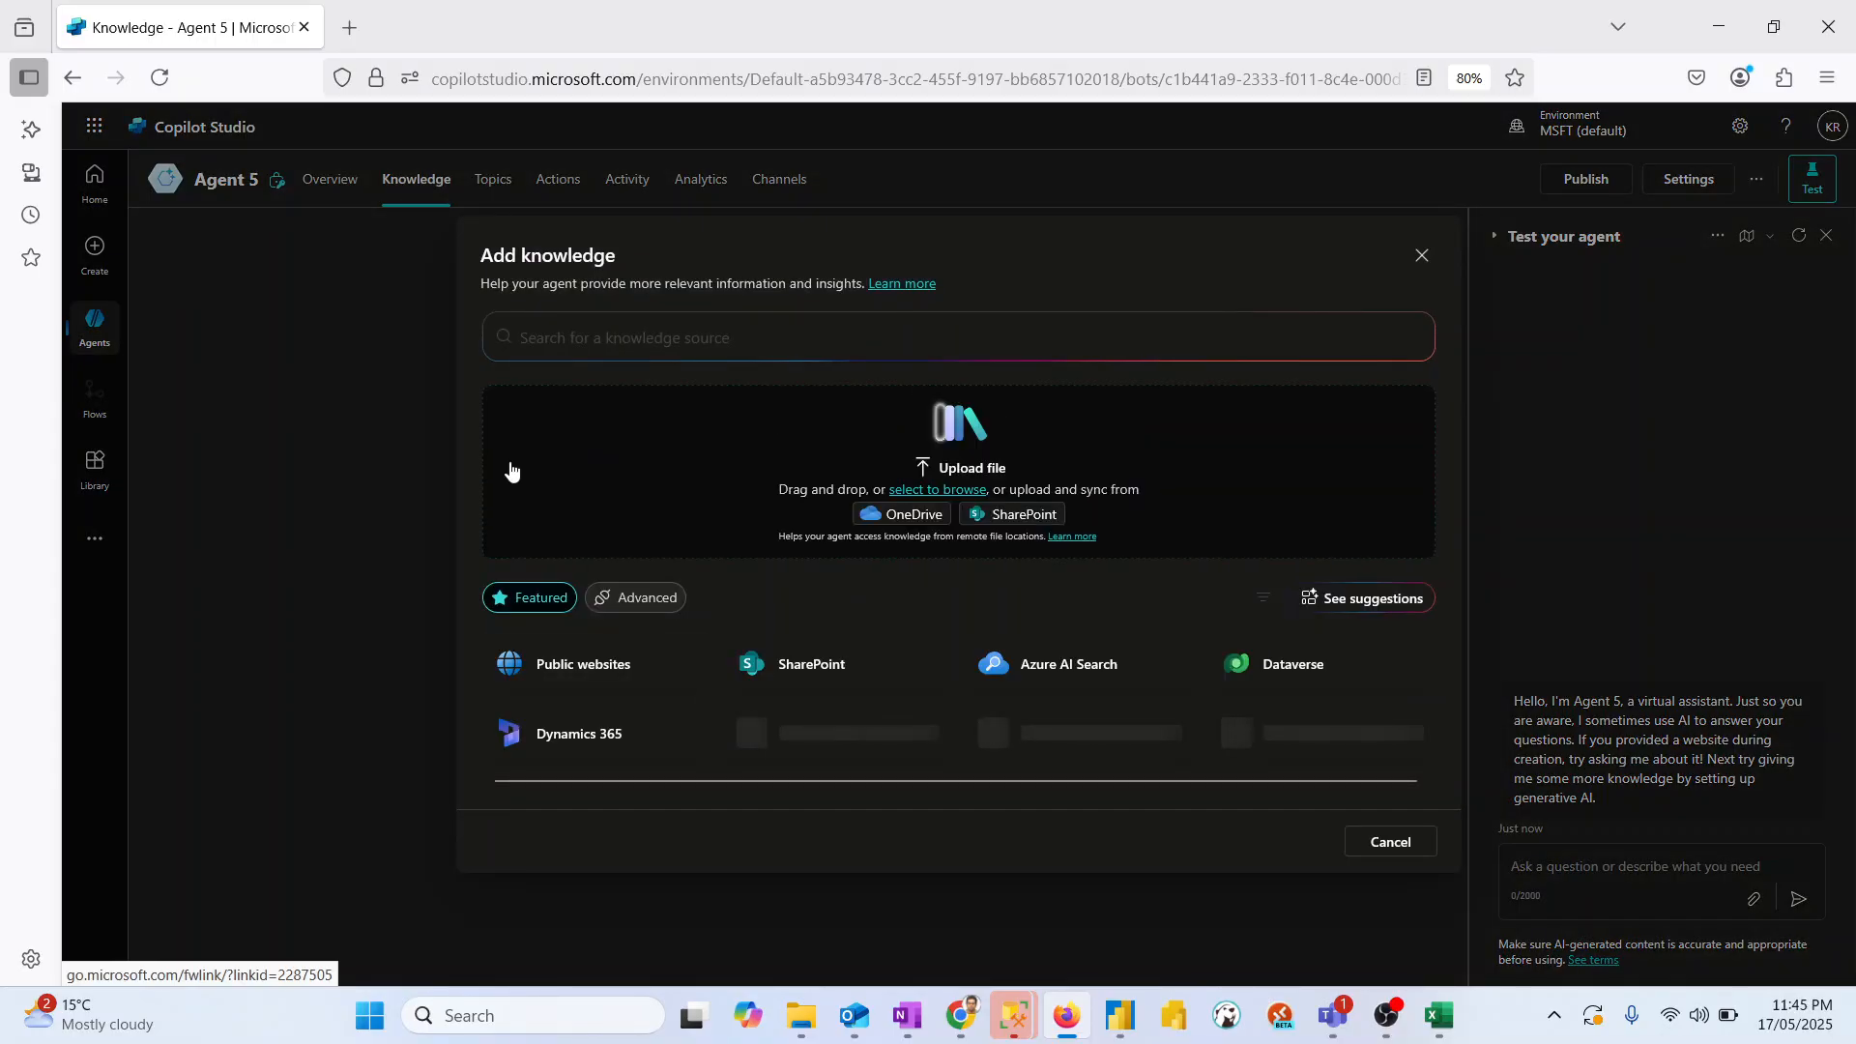
left_click(1284, 676)
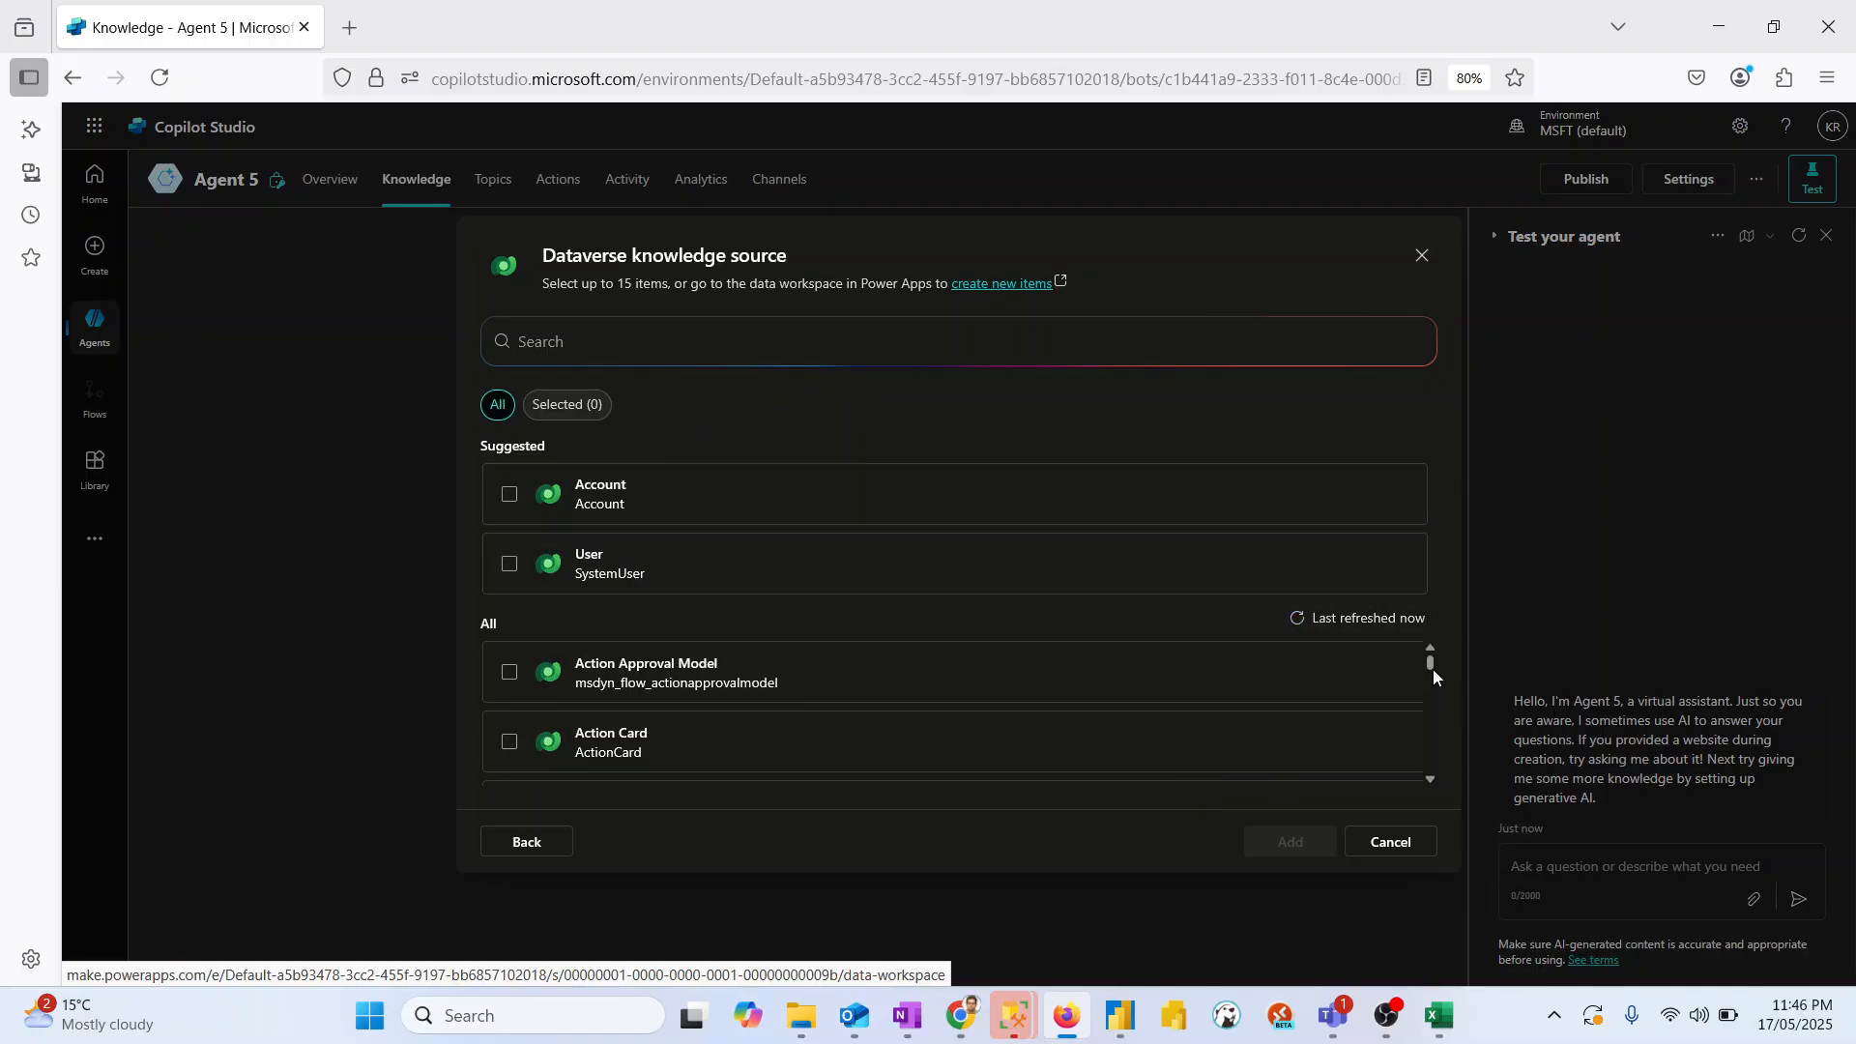
mouse_move(1432, 669)
left_mouse_down()
mouse_move(1431, 779)
mouse_move(1431, 654)
left_mouse_up()
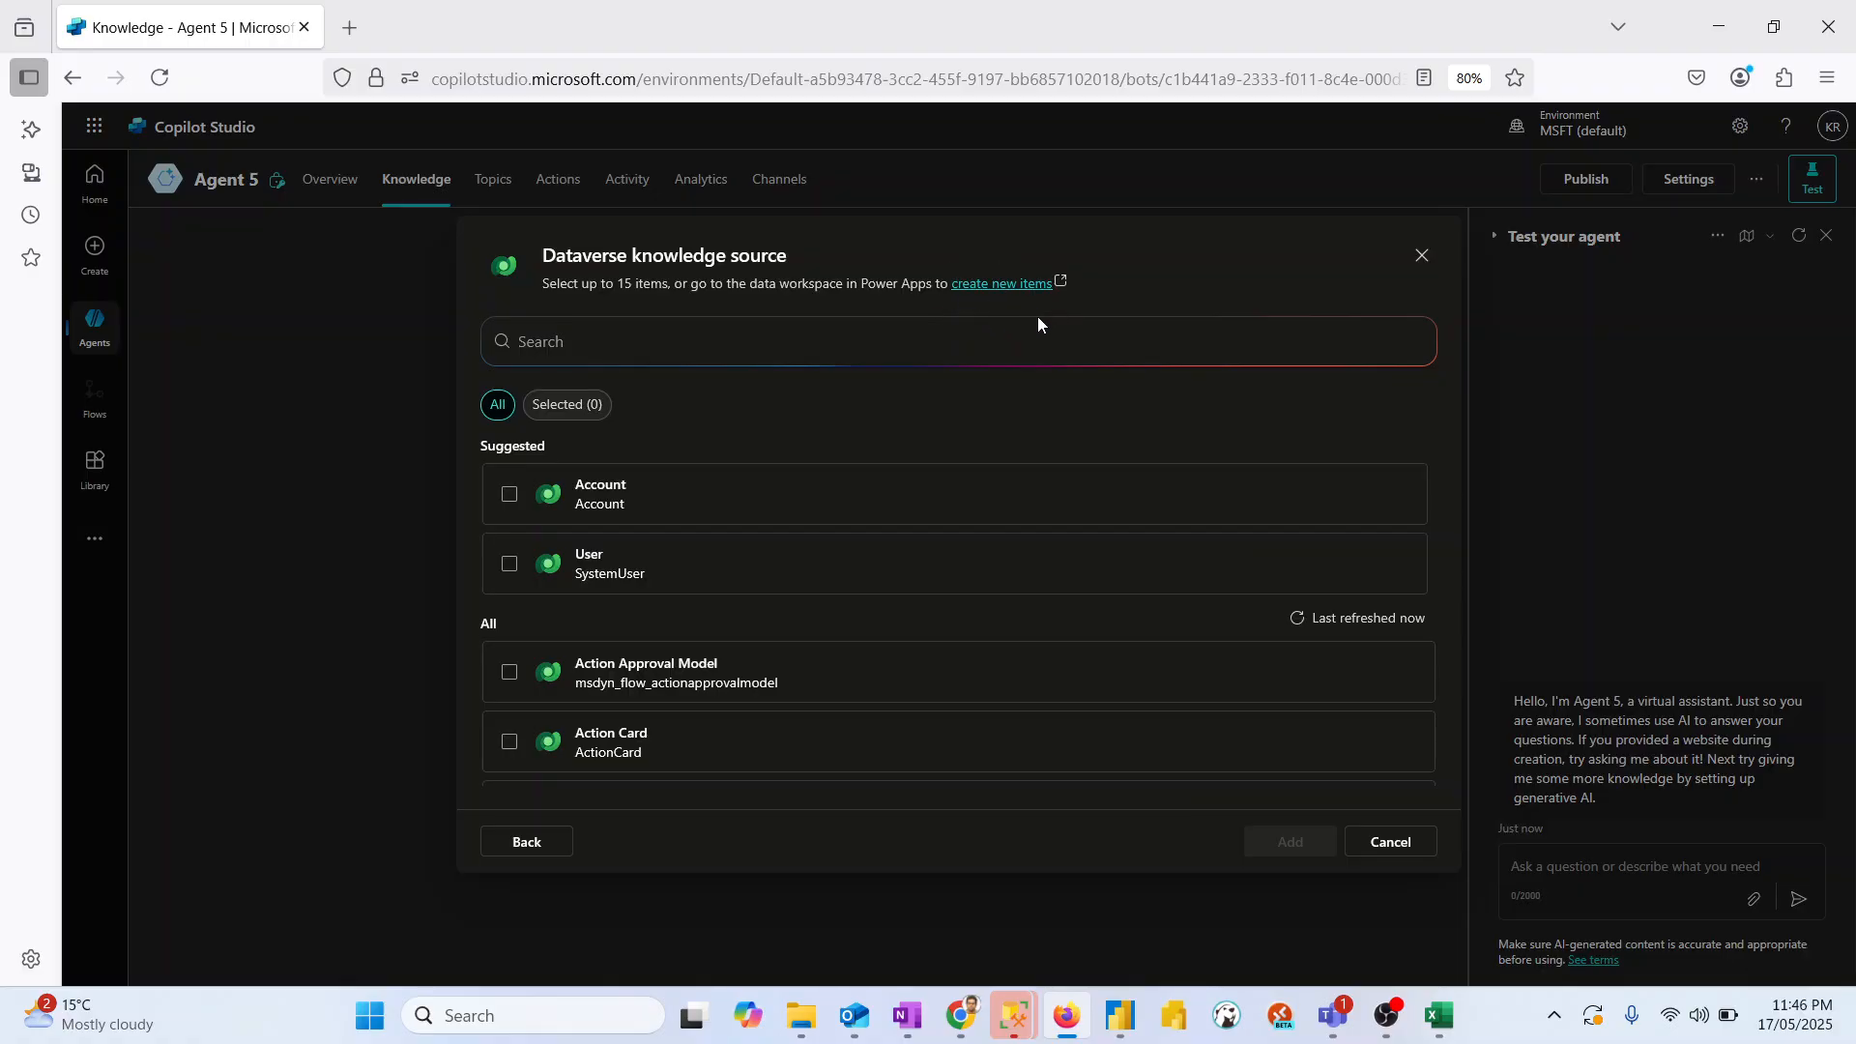
Step: Go from the Dataverse source dialog to the Power Apps table workspace and start a new table from blank
left_click(991, 292)
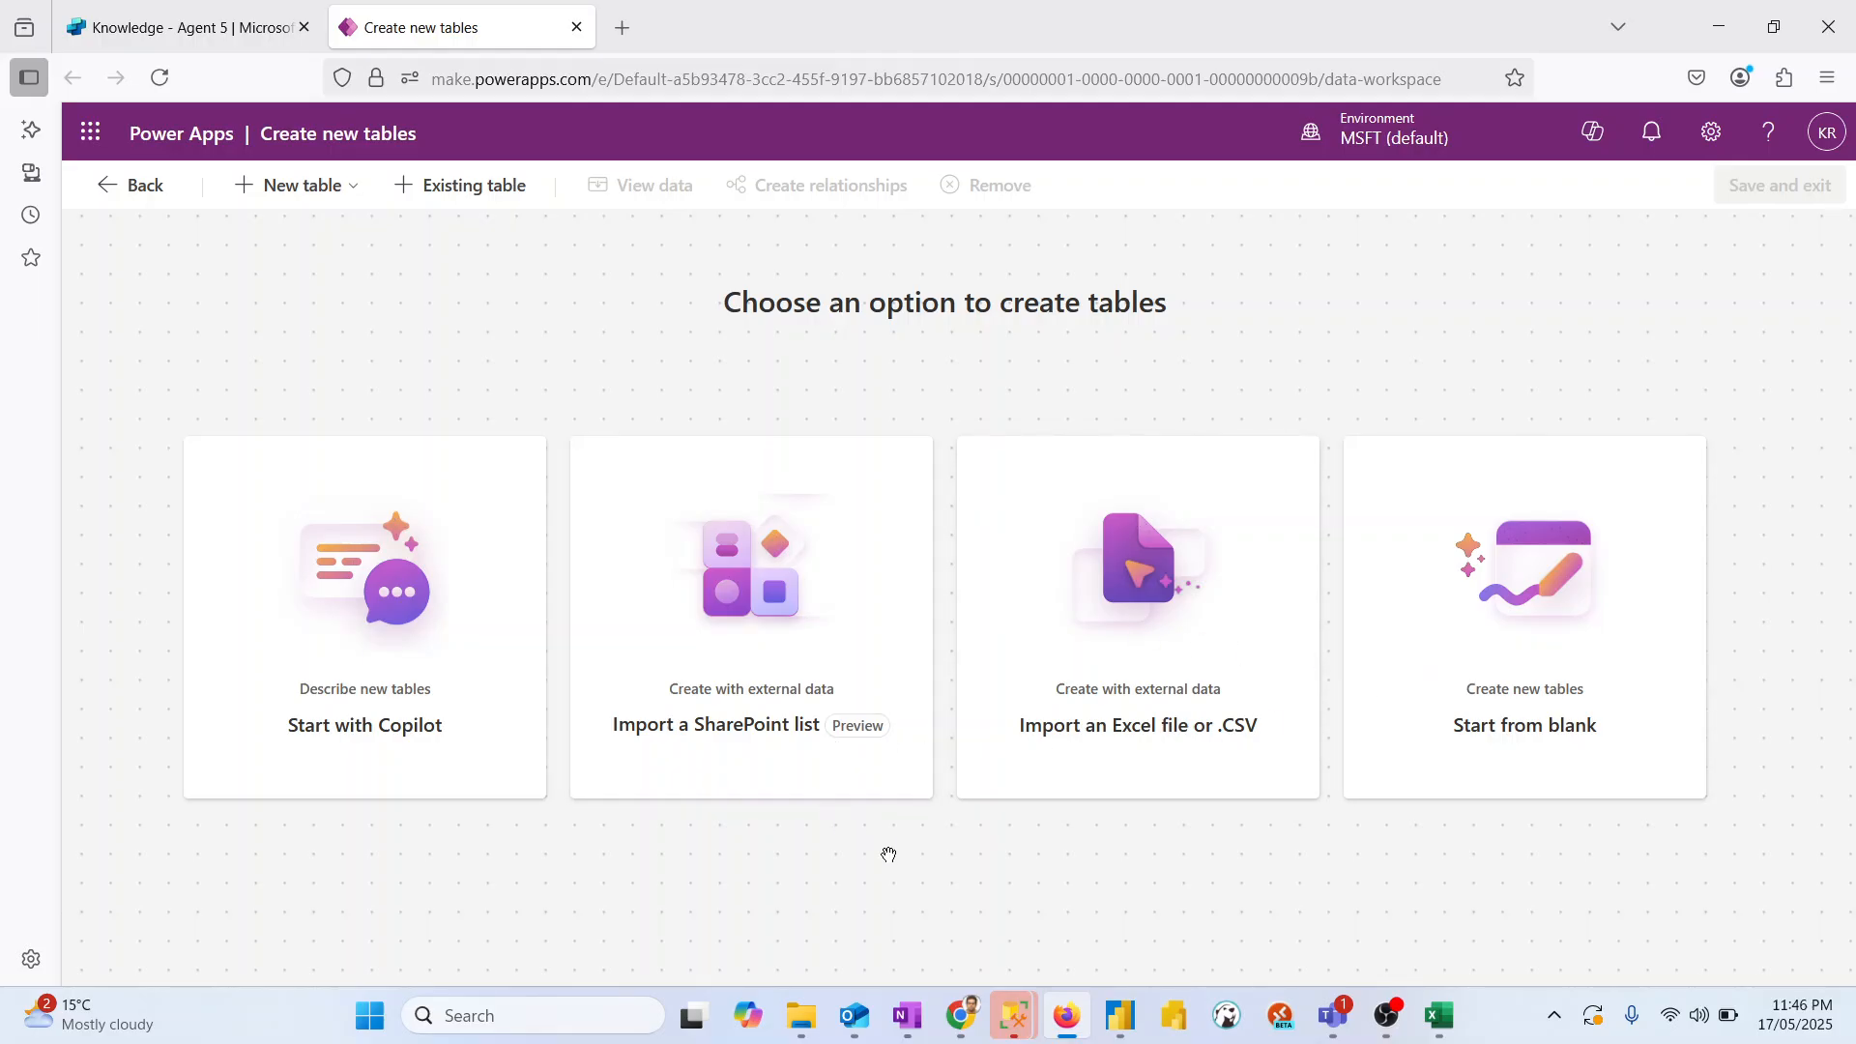
left_click(464, 669)
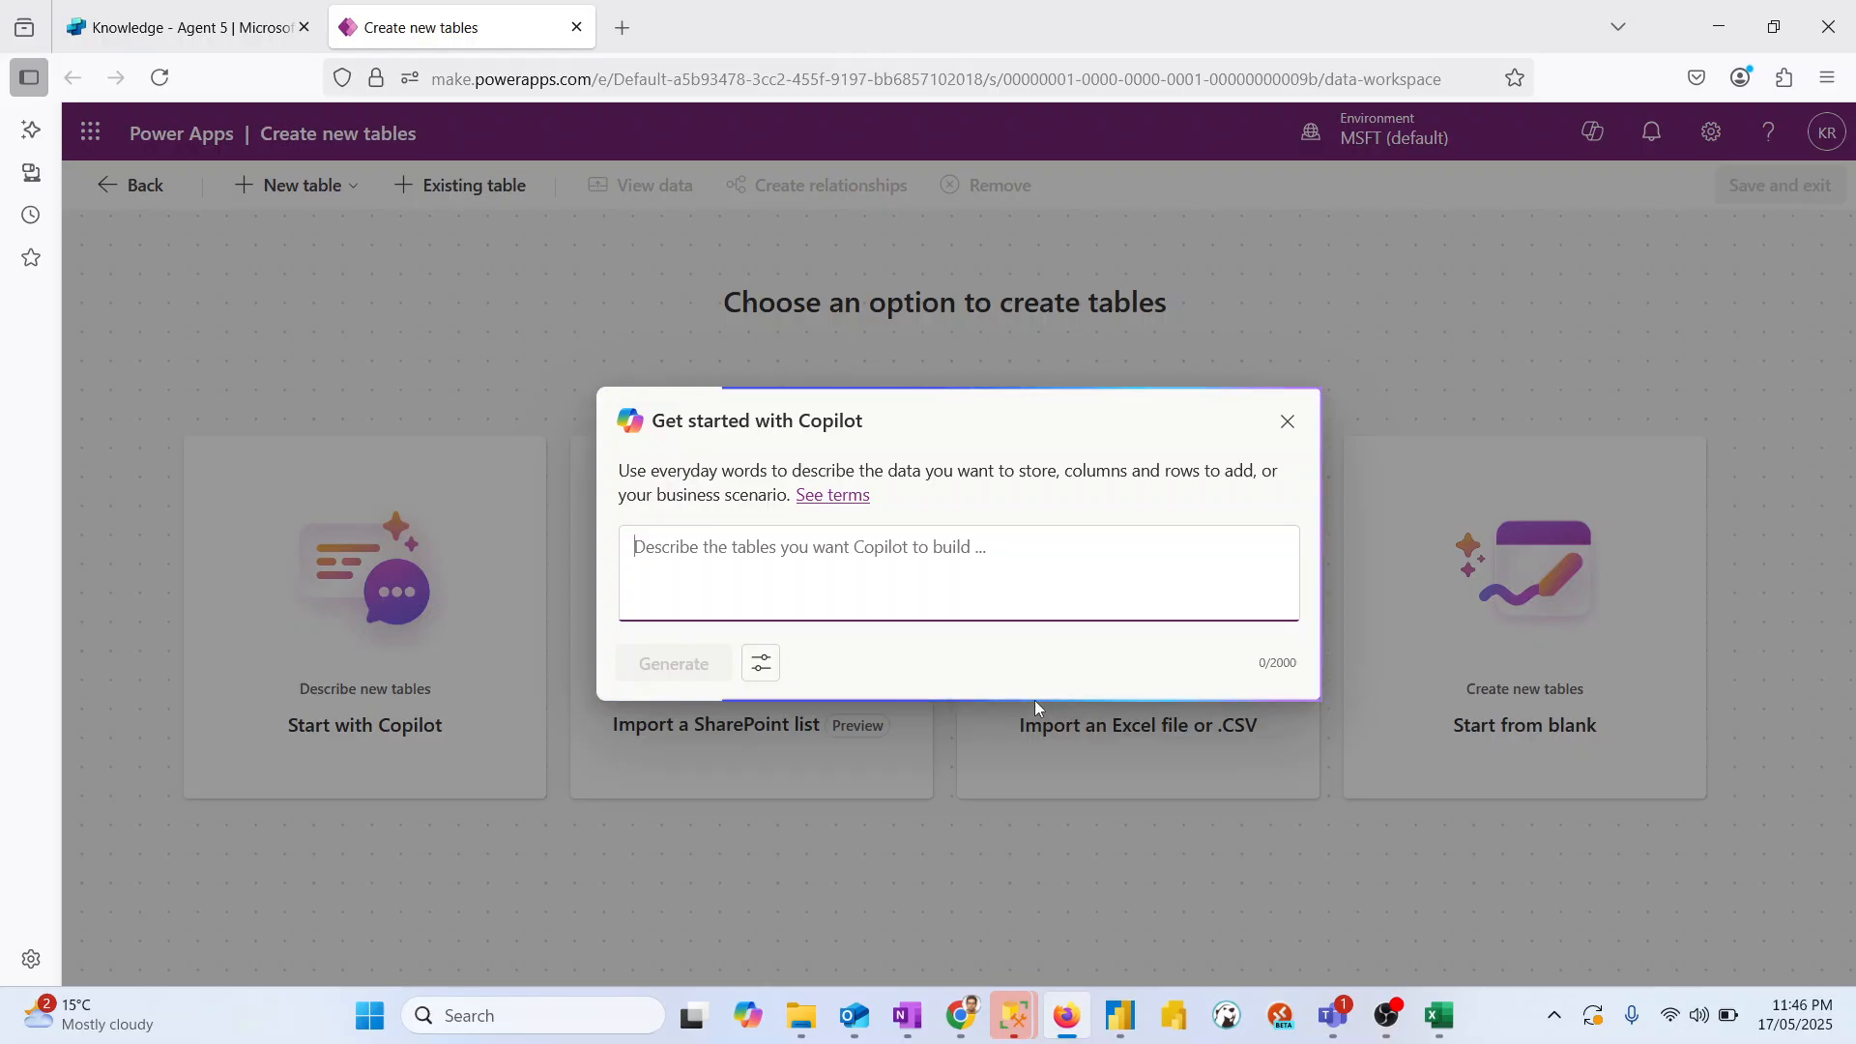
left_click(1287, 421)
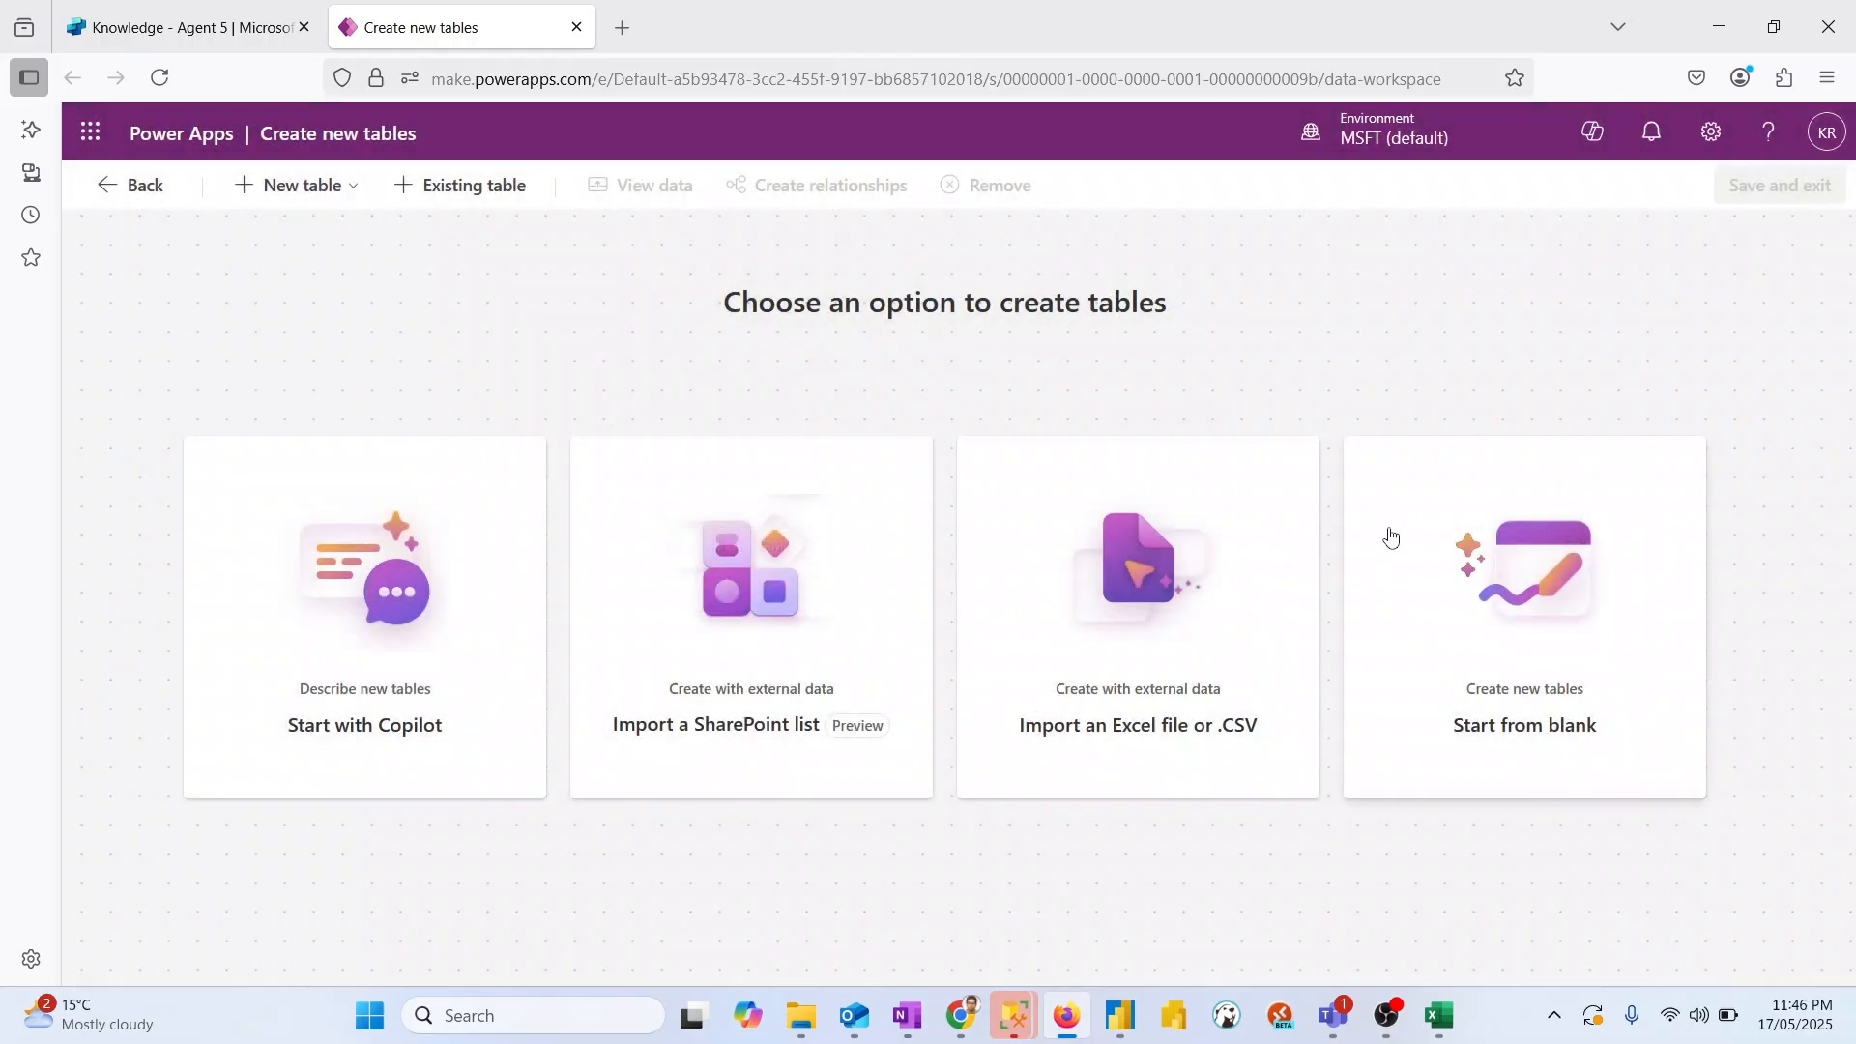
left_click(1392, 541)
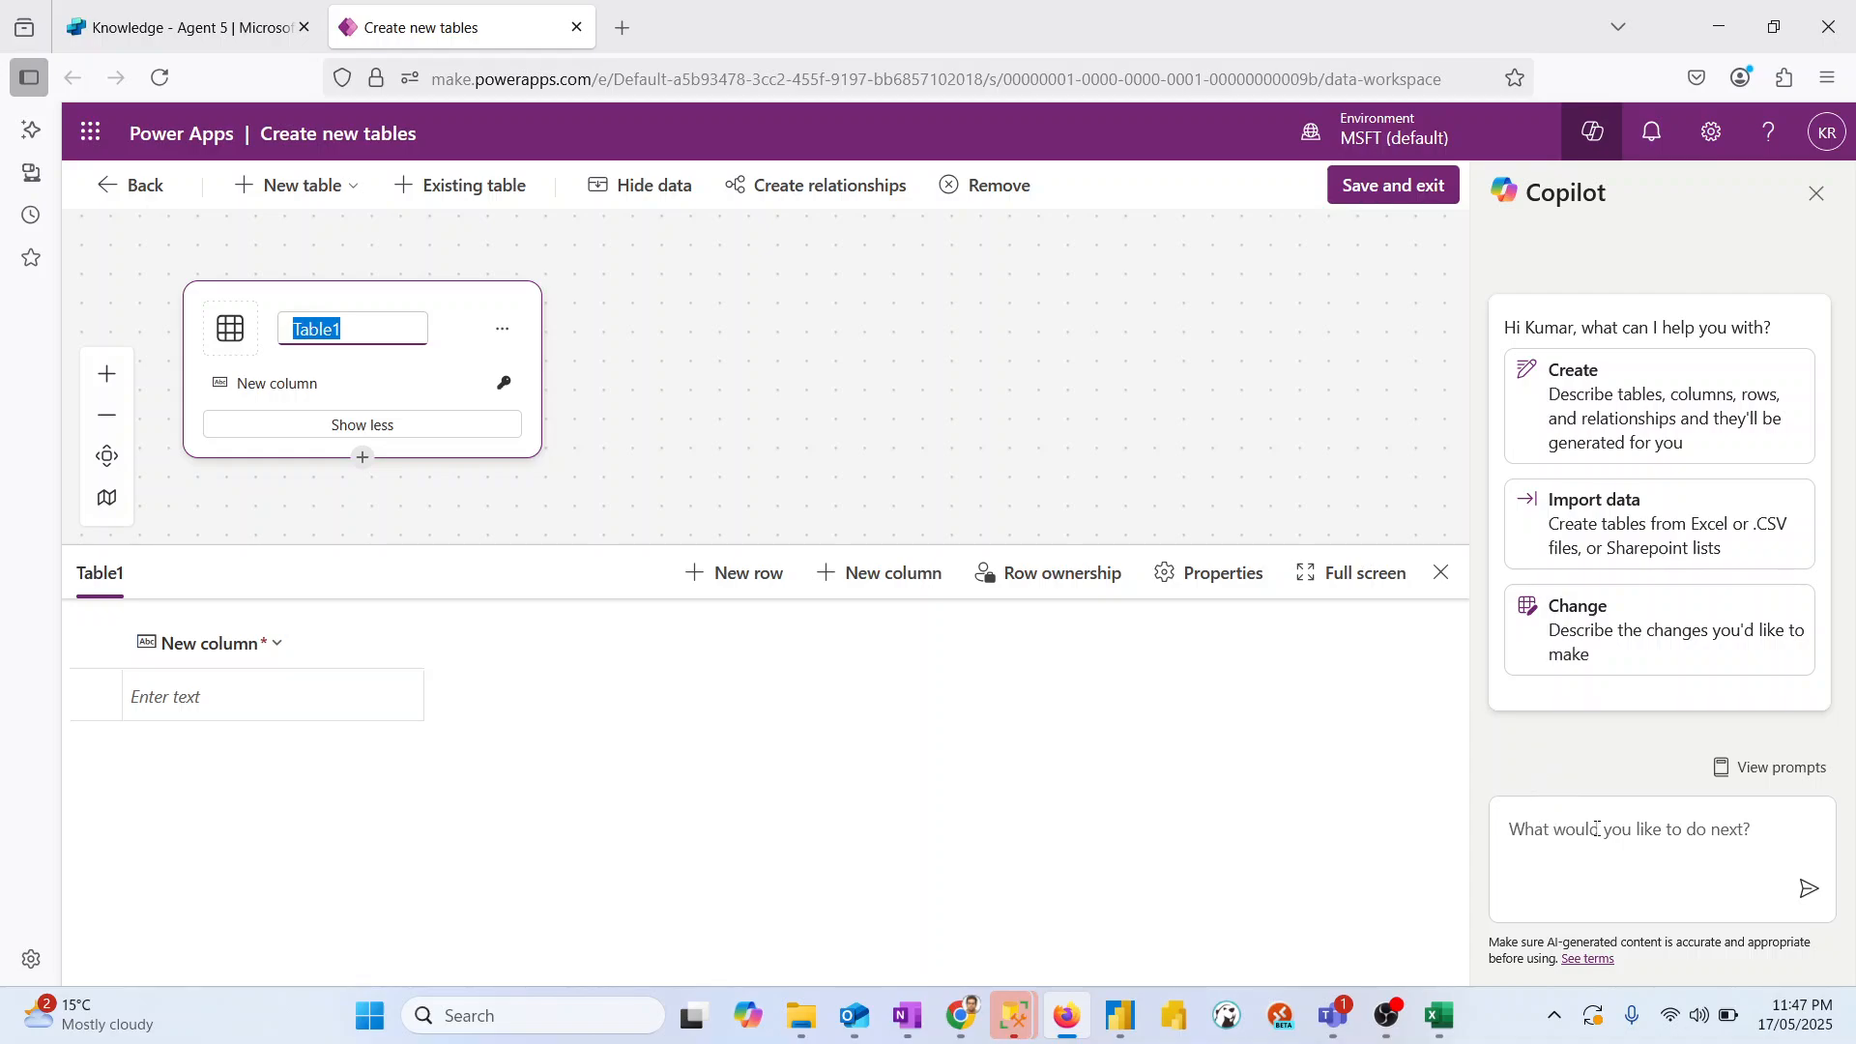
Step: Ask Copilot in the table workspace to "Create a table with details of sales"
left_click(1597, 829)
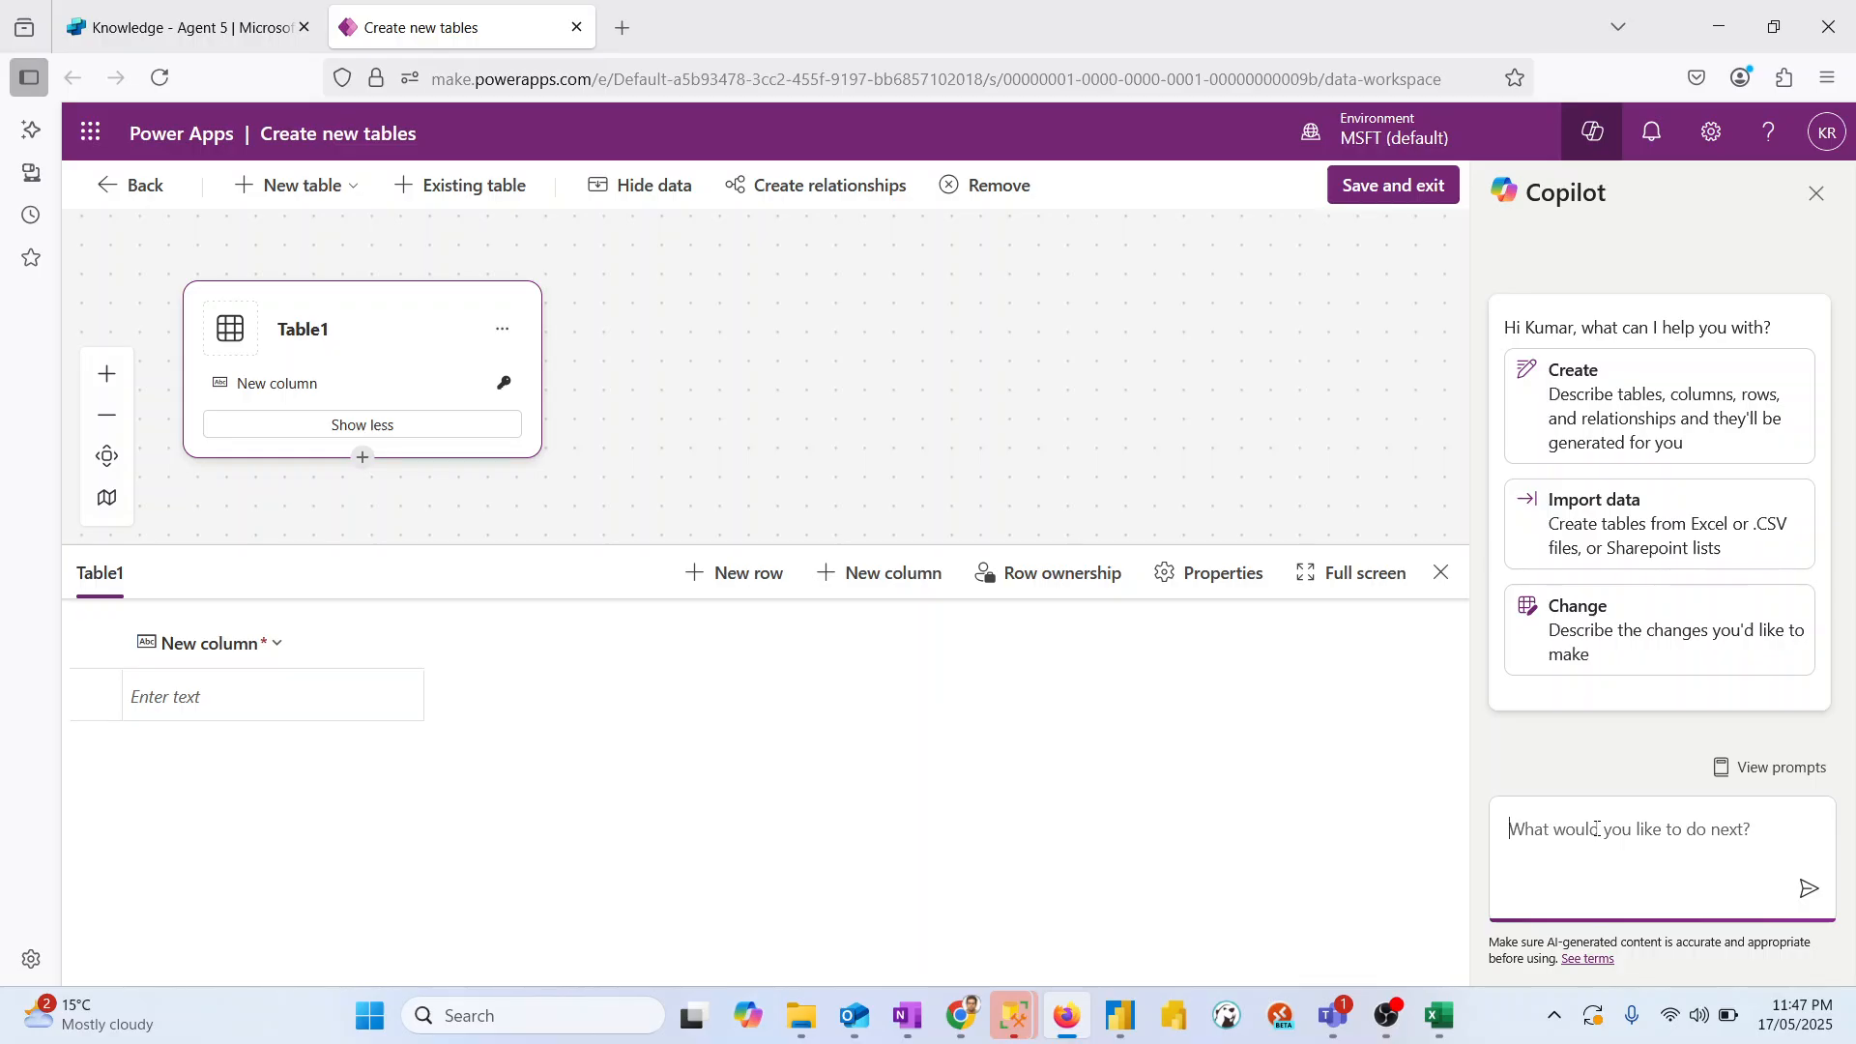
type("Cretae ")
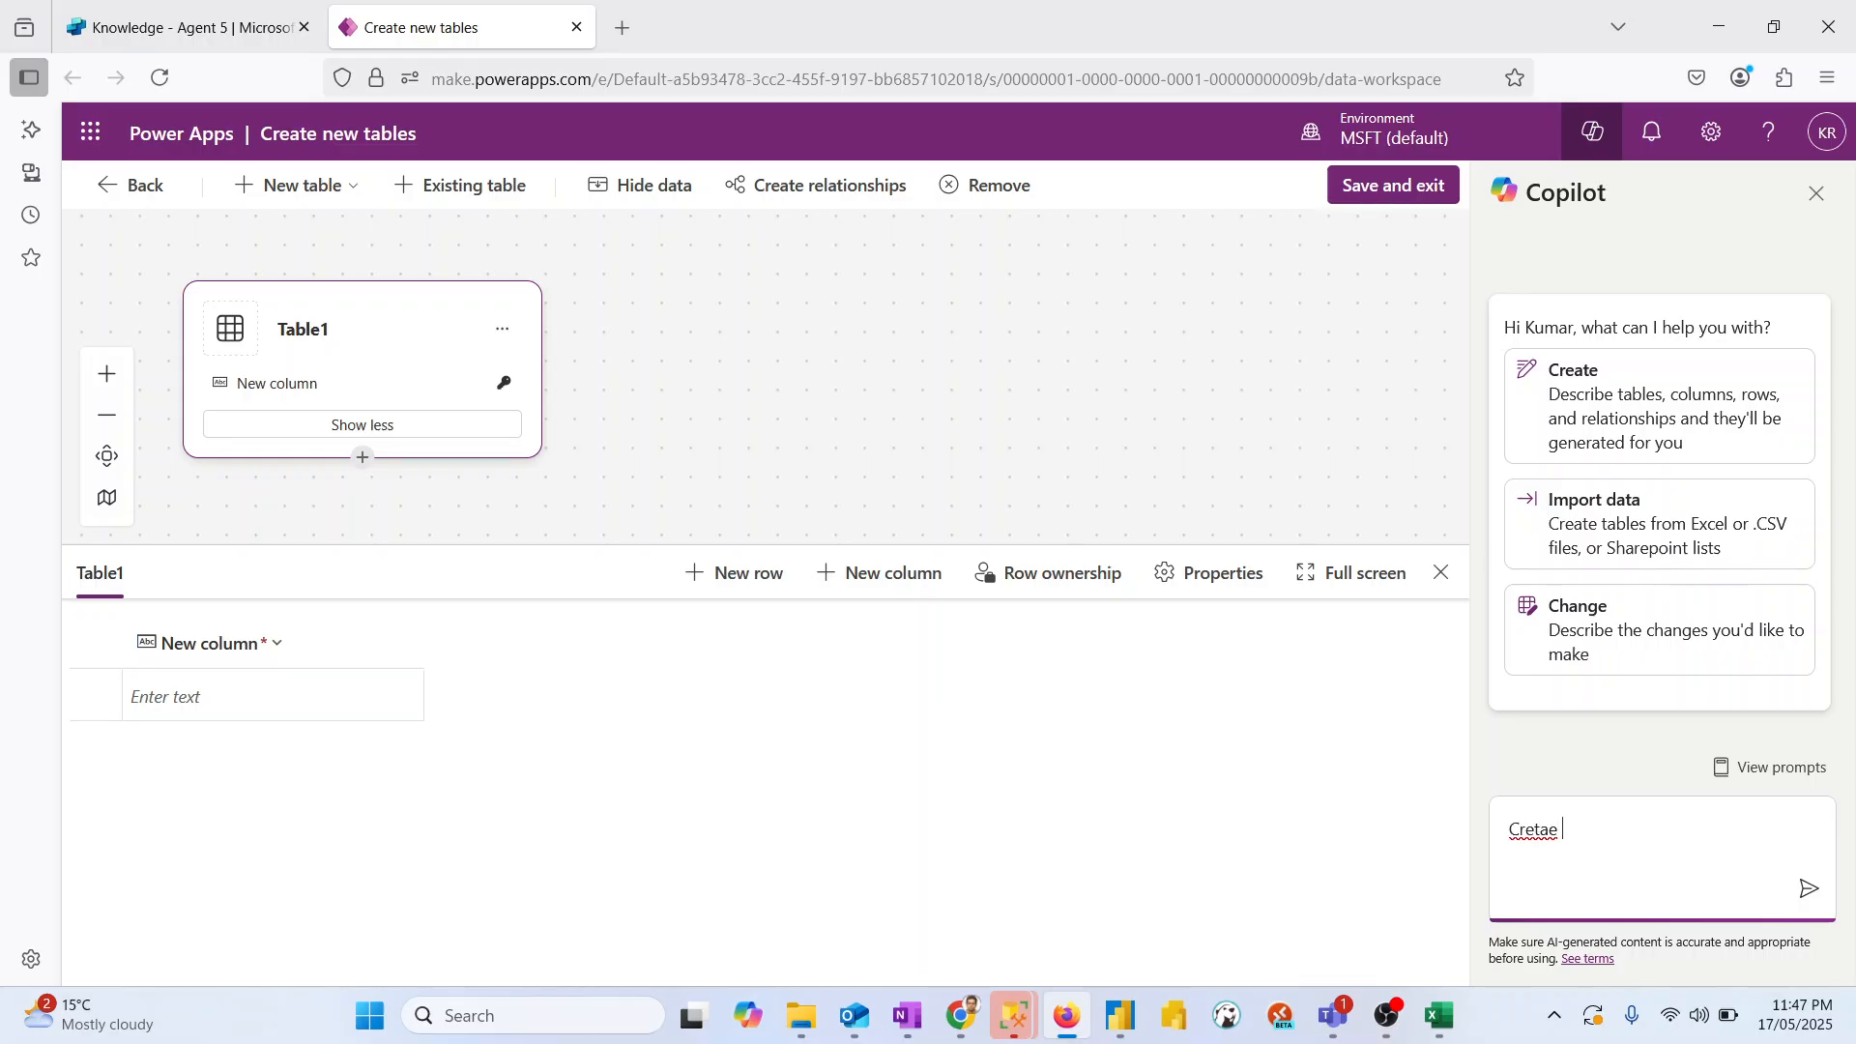
type("a")
key("BackSpace")
key("BackSpace")
key("BackSpace")
key("BackSpace")
key("BackSpace")
type("ate a table with details of sales")
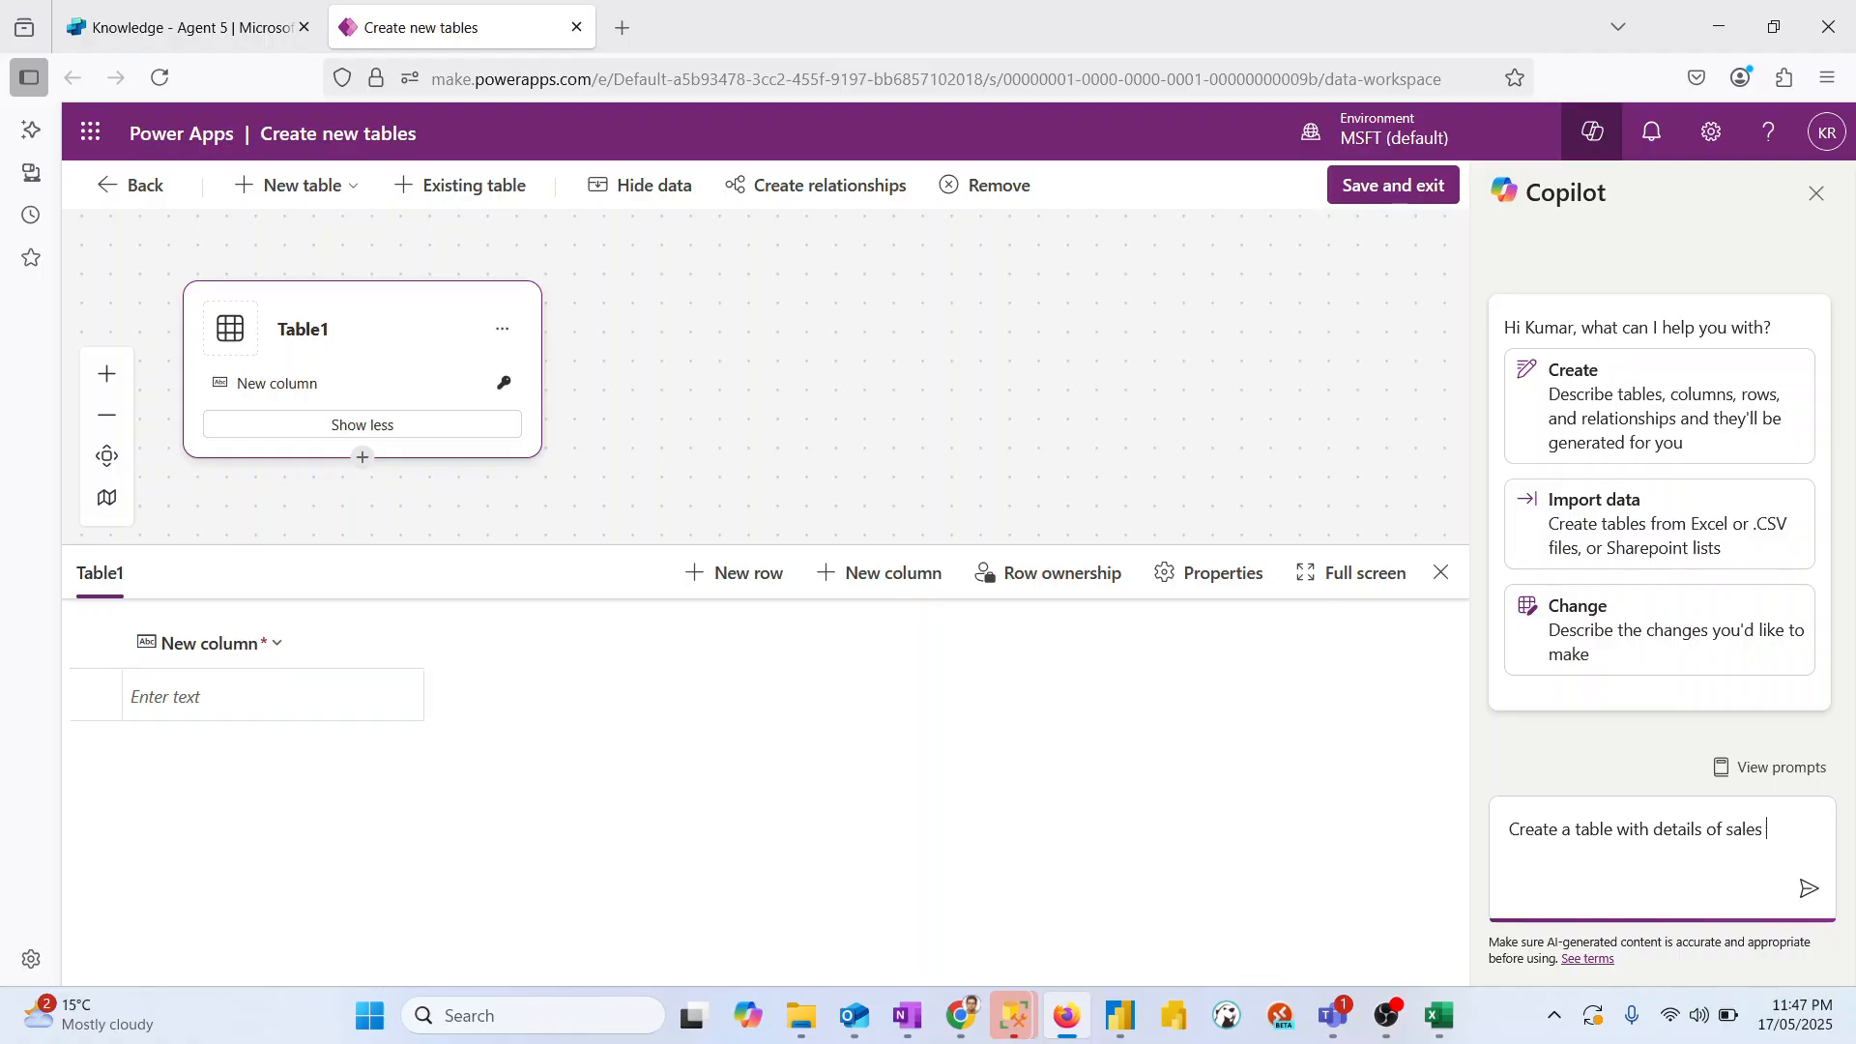
key("Return")
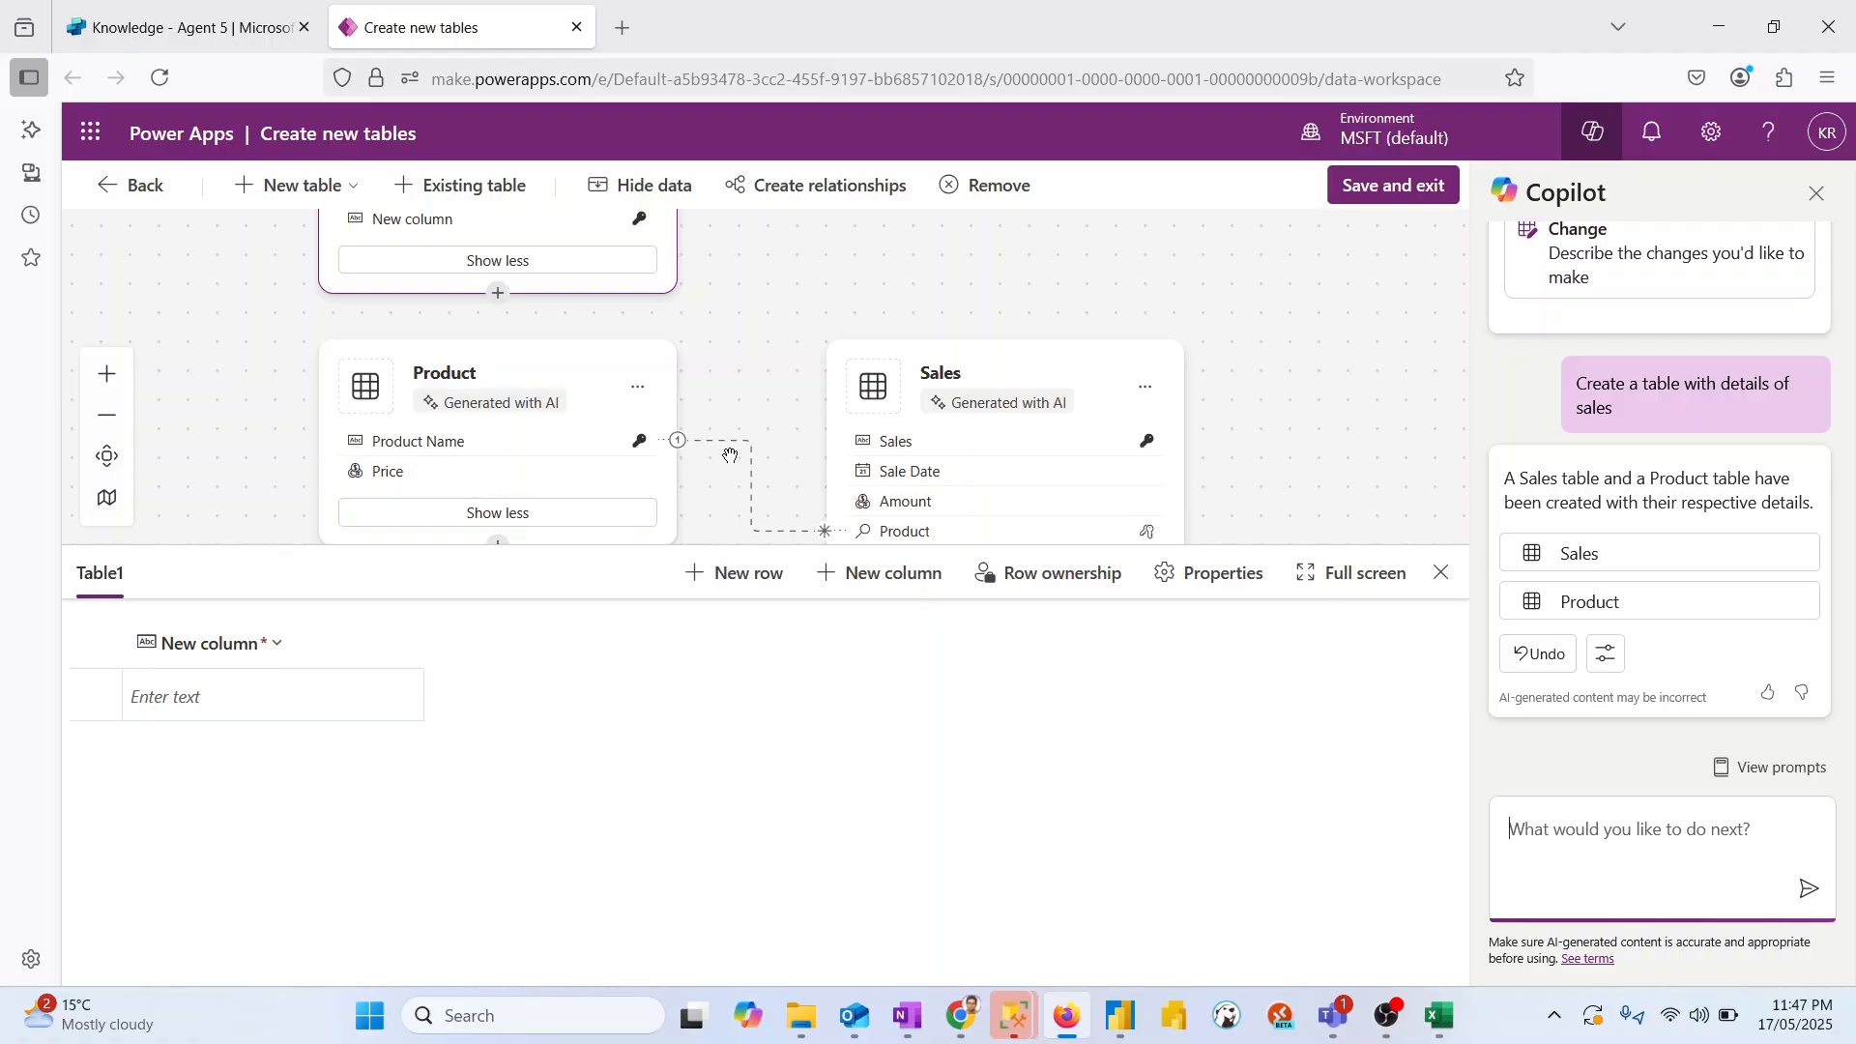
Step: Select the relationship between the Product and Sales tables, and save and exit the table workspace
left_click(764, 533)
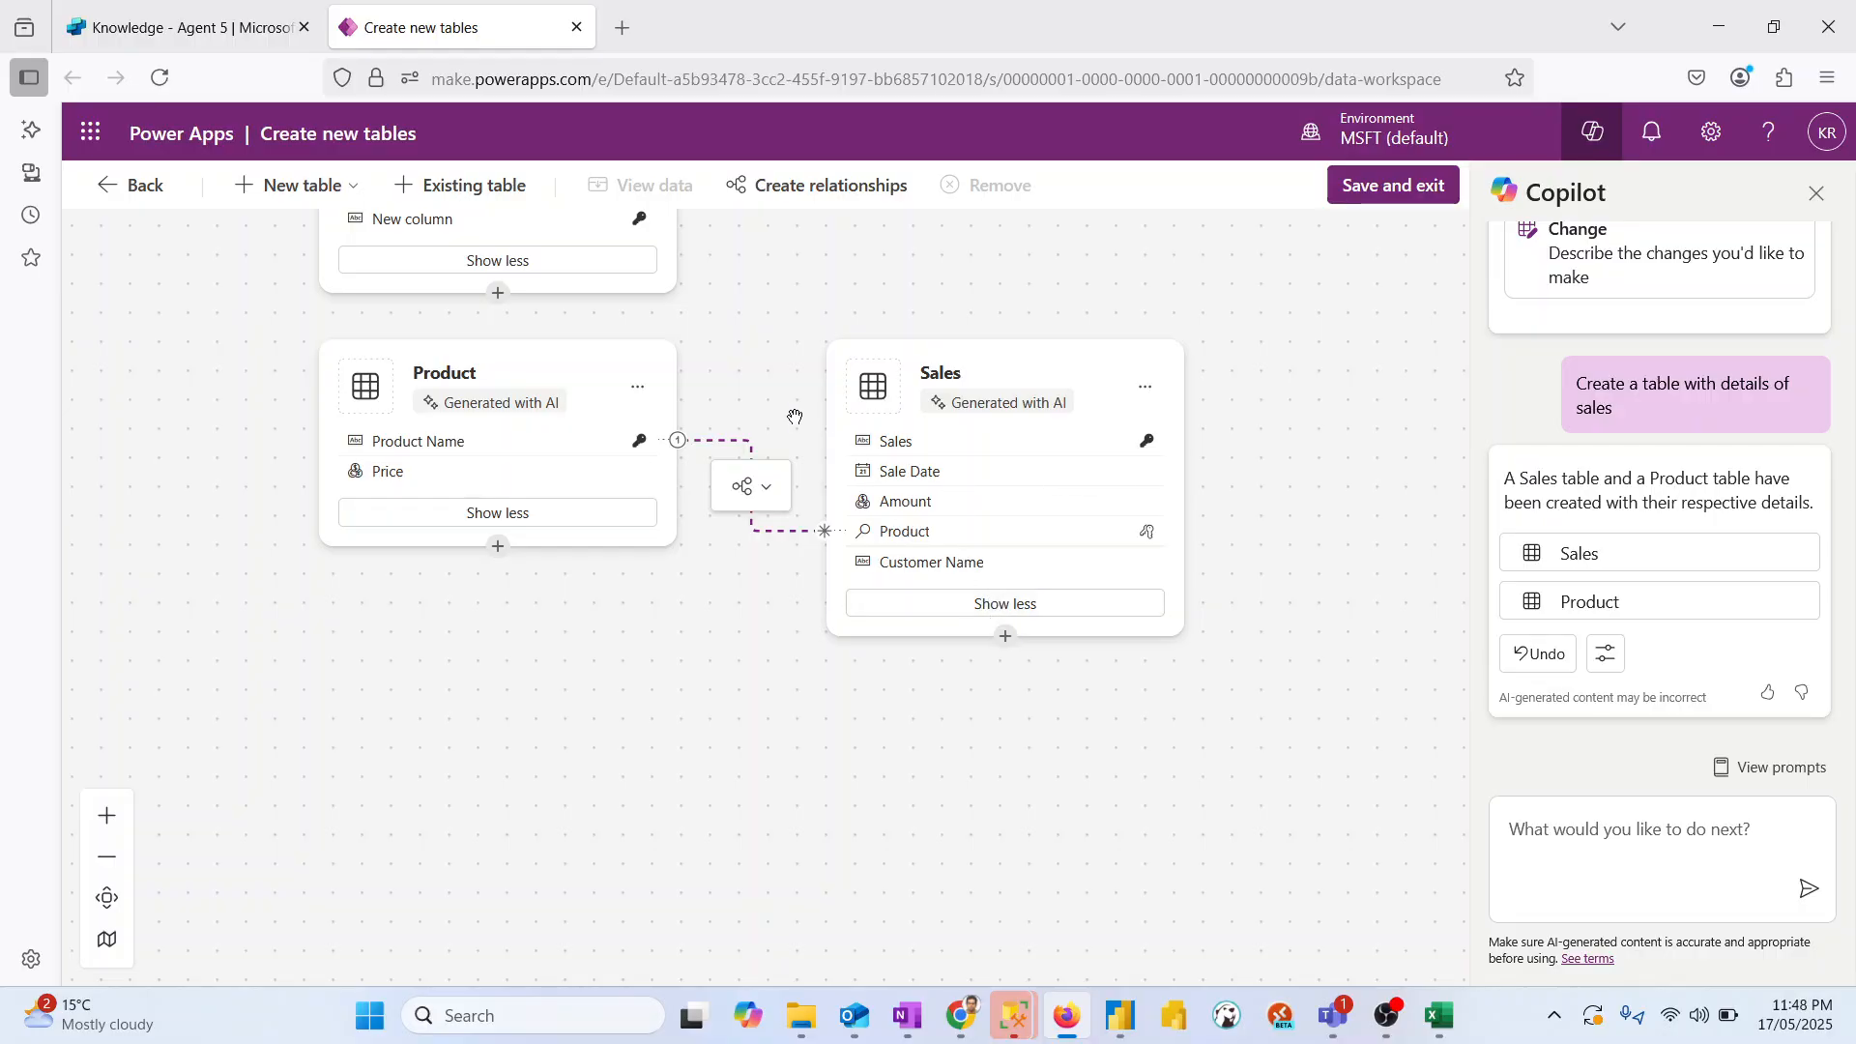
left_click(1412, 193)
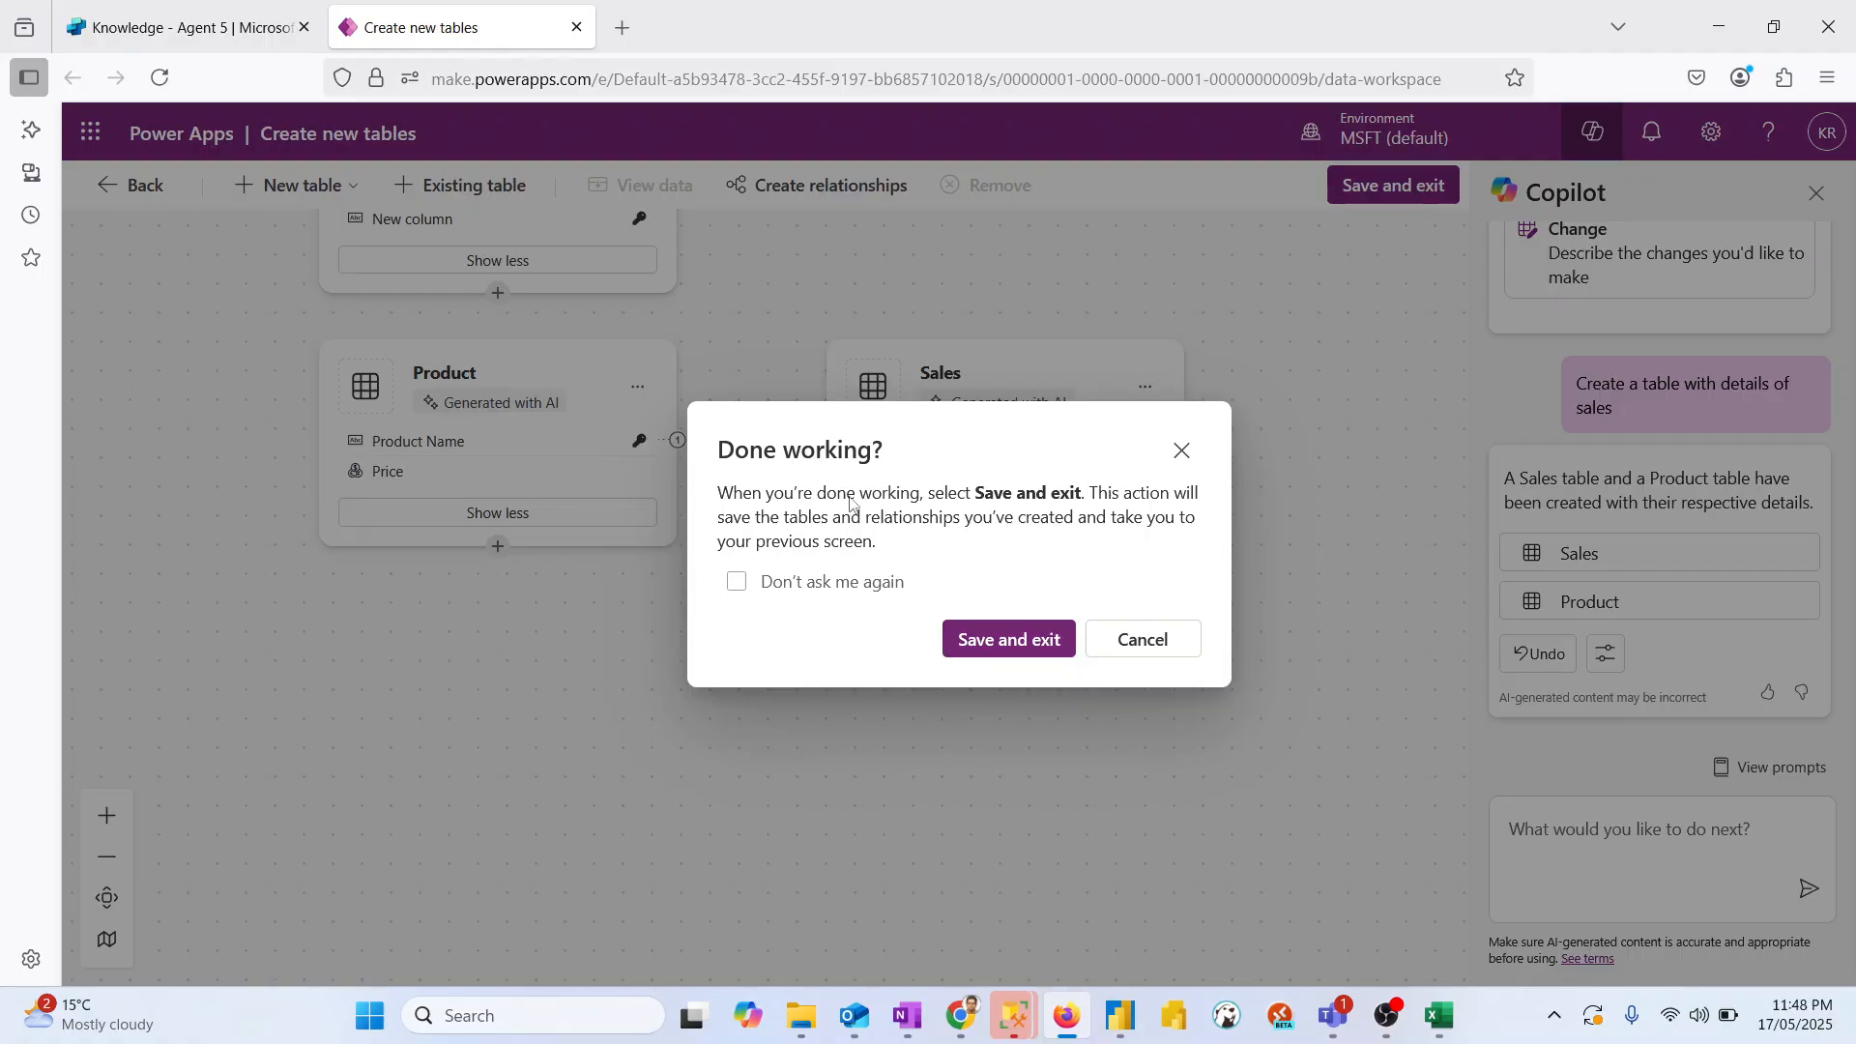
left_click(1005, 641)
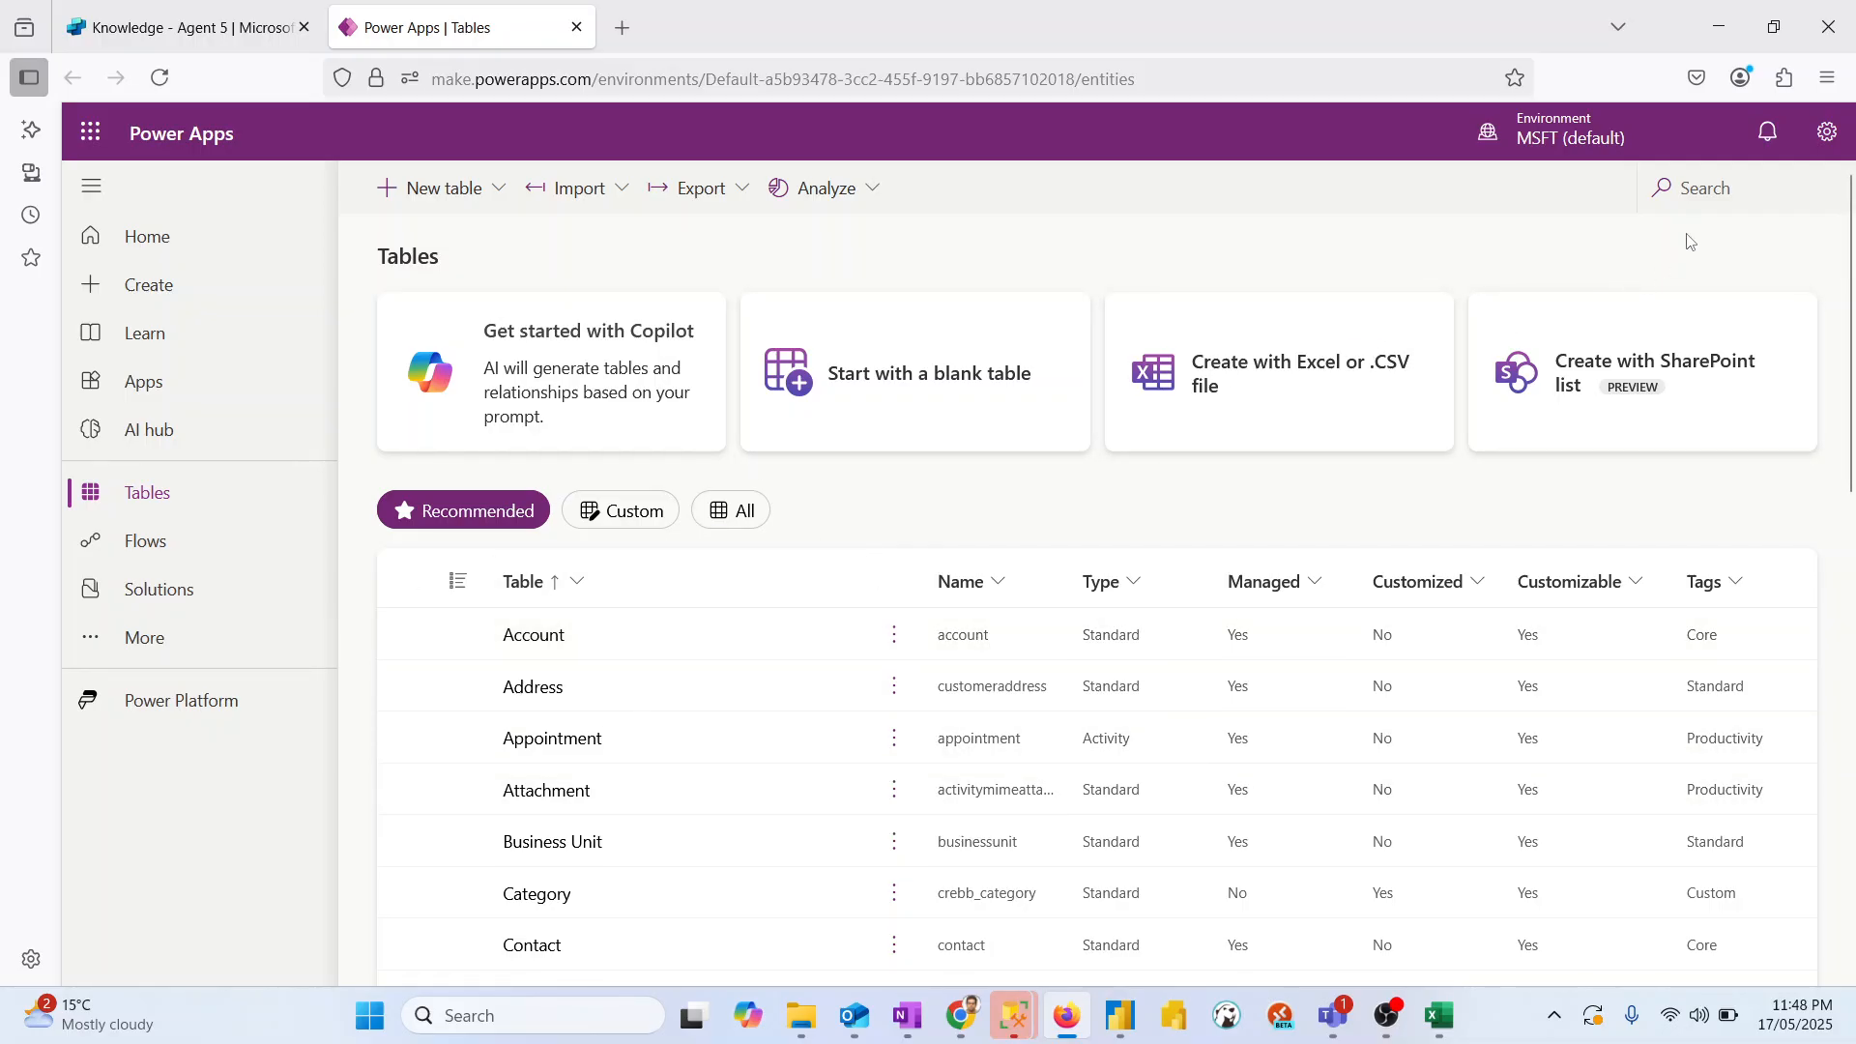
Step: Search the Power Apps tables for "Sales" and open the Sales table to view its columns and data
left_click(1723, 188)
type("Sales")
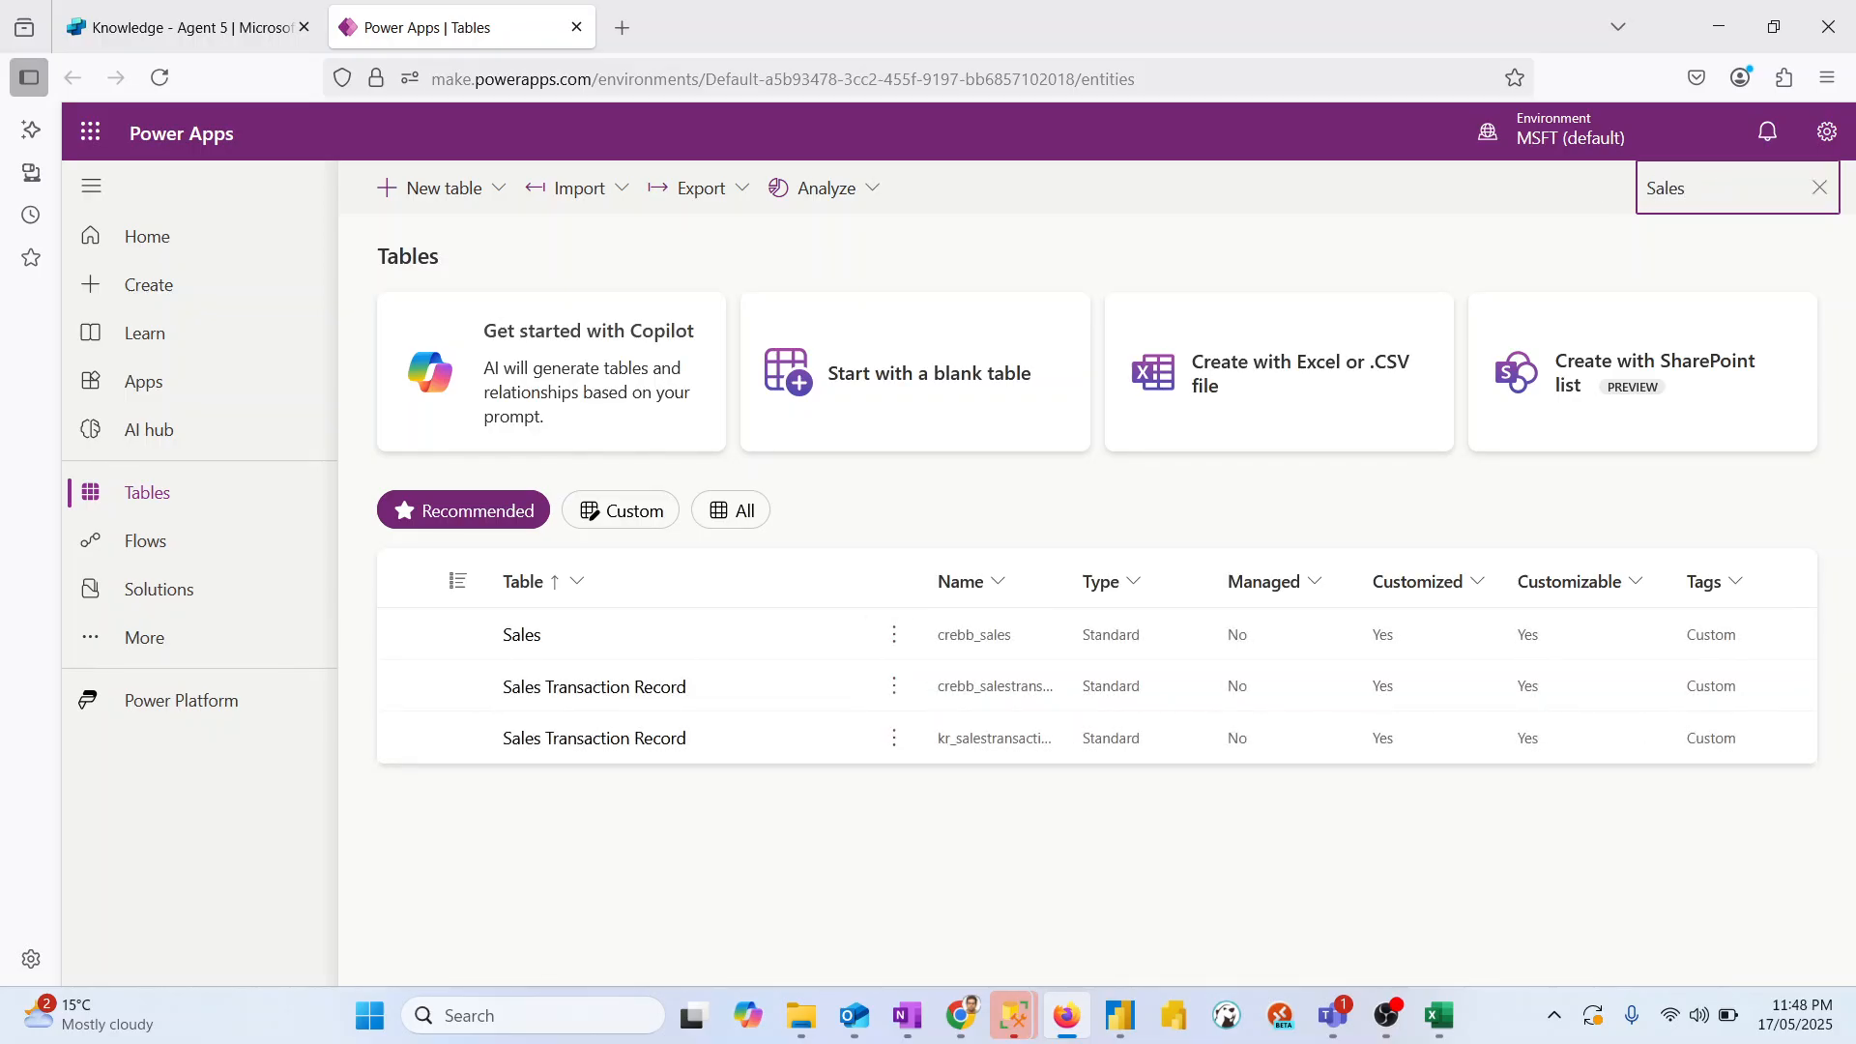
left_click(523, 637)
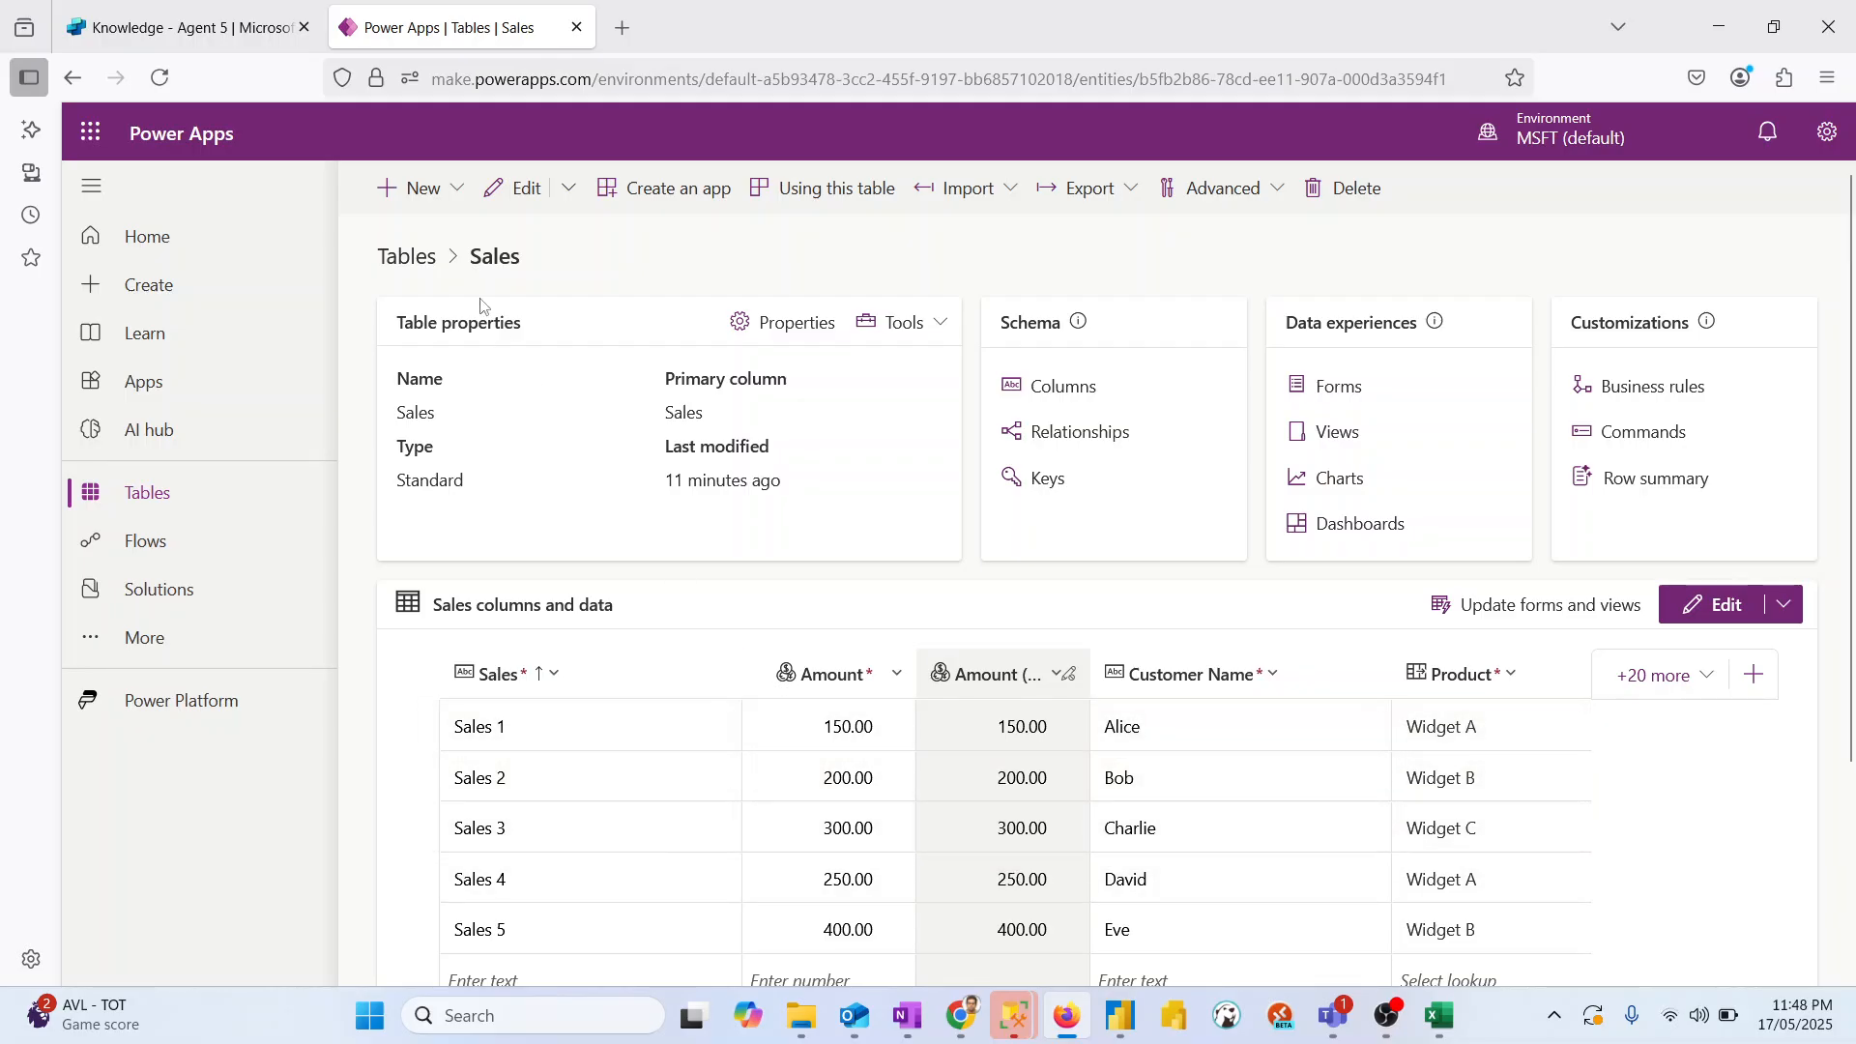
Step: Back in Copilot Studio, search the Dataverse tables for "Sales", refresh the list, and add the crebb_Sales table as a knowledge source
left_click(219, 8)
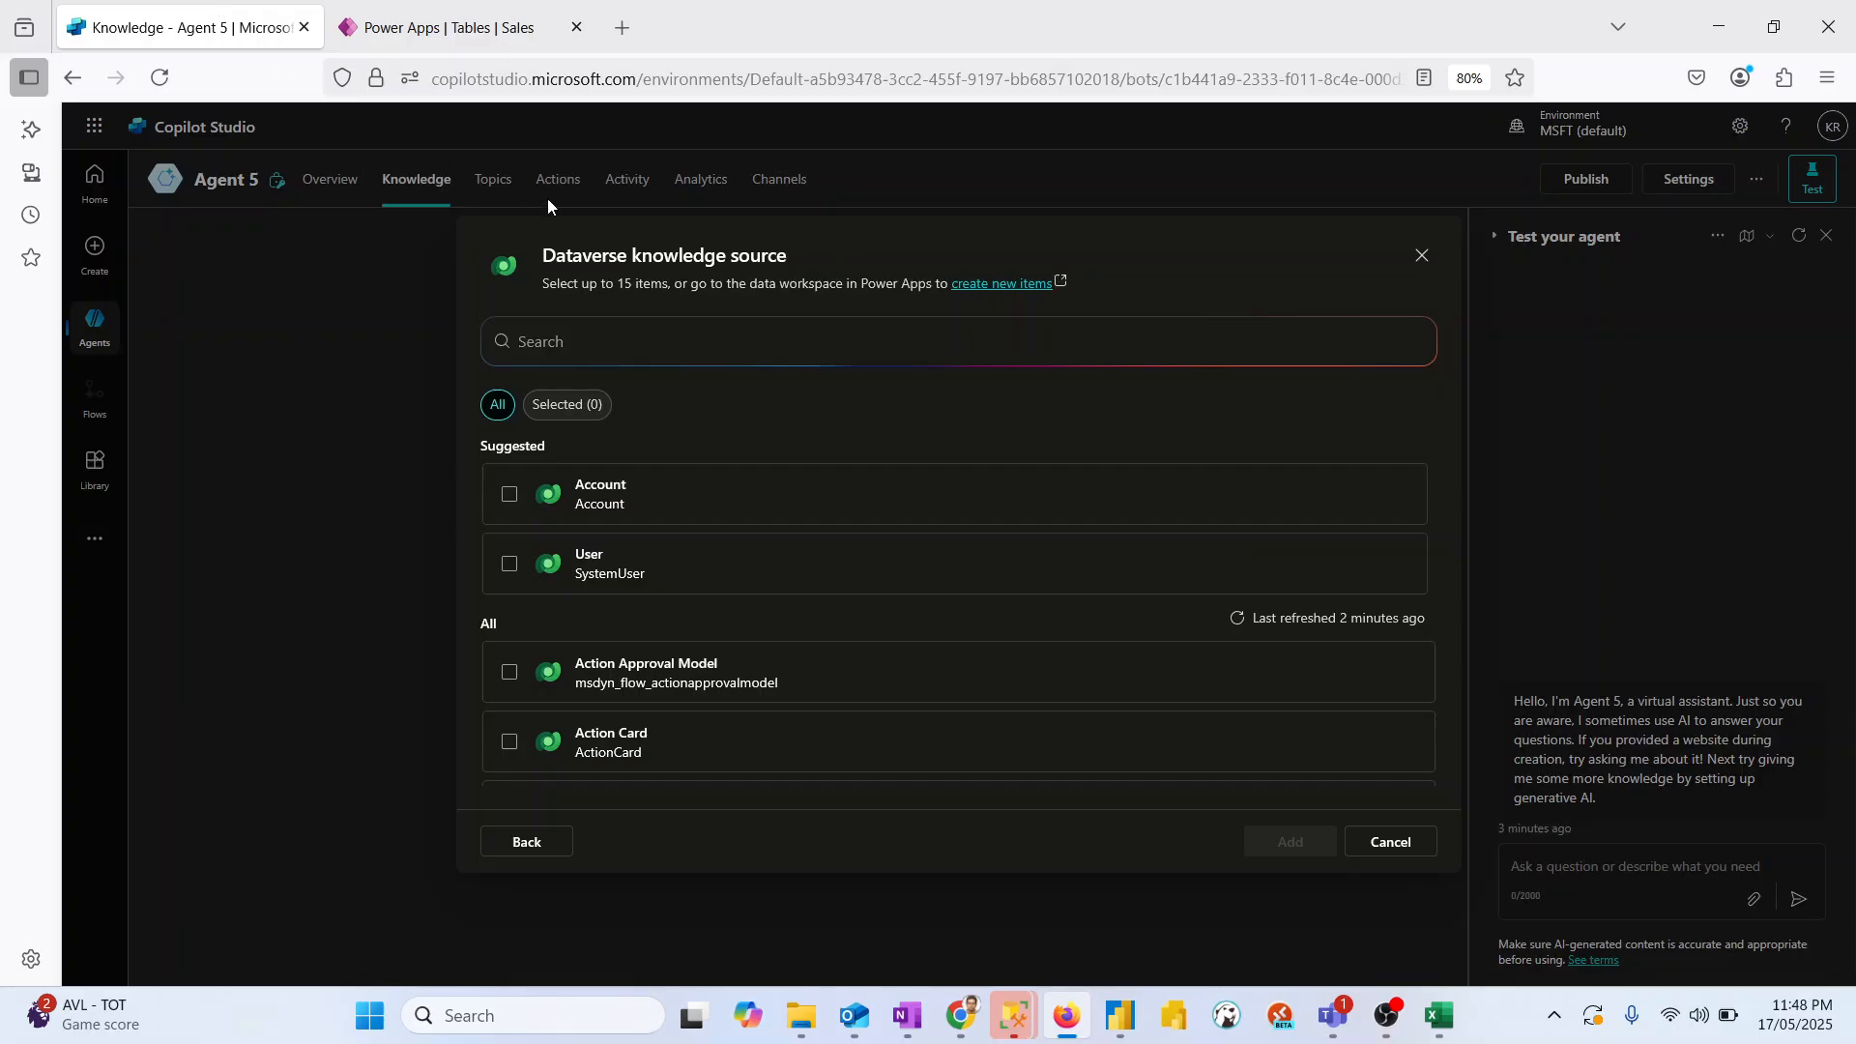
left_click(873, 342)
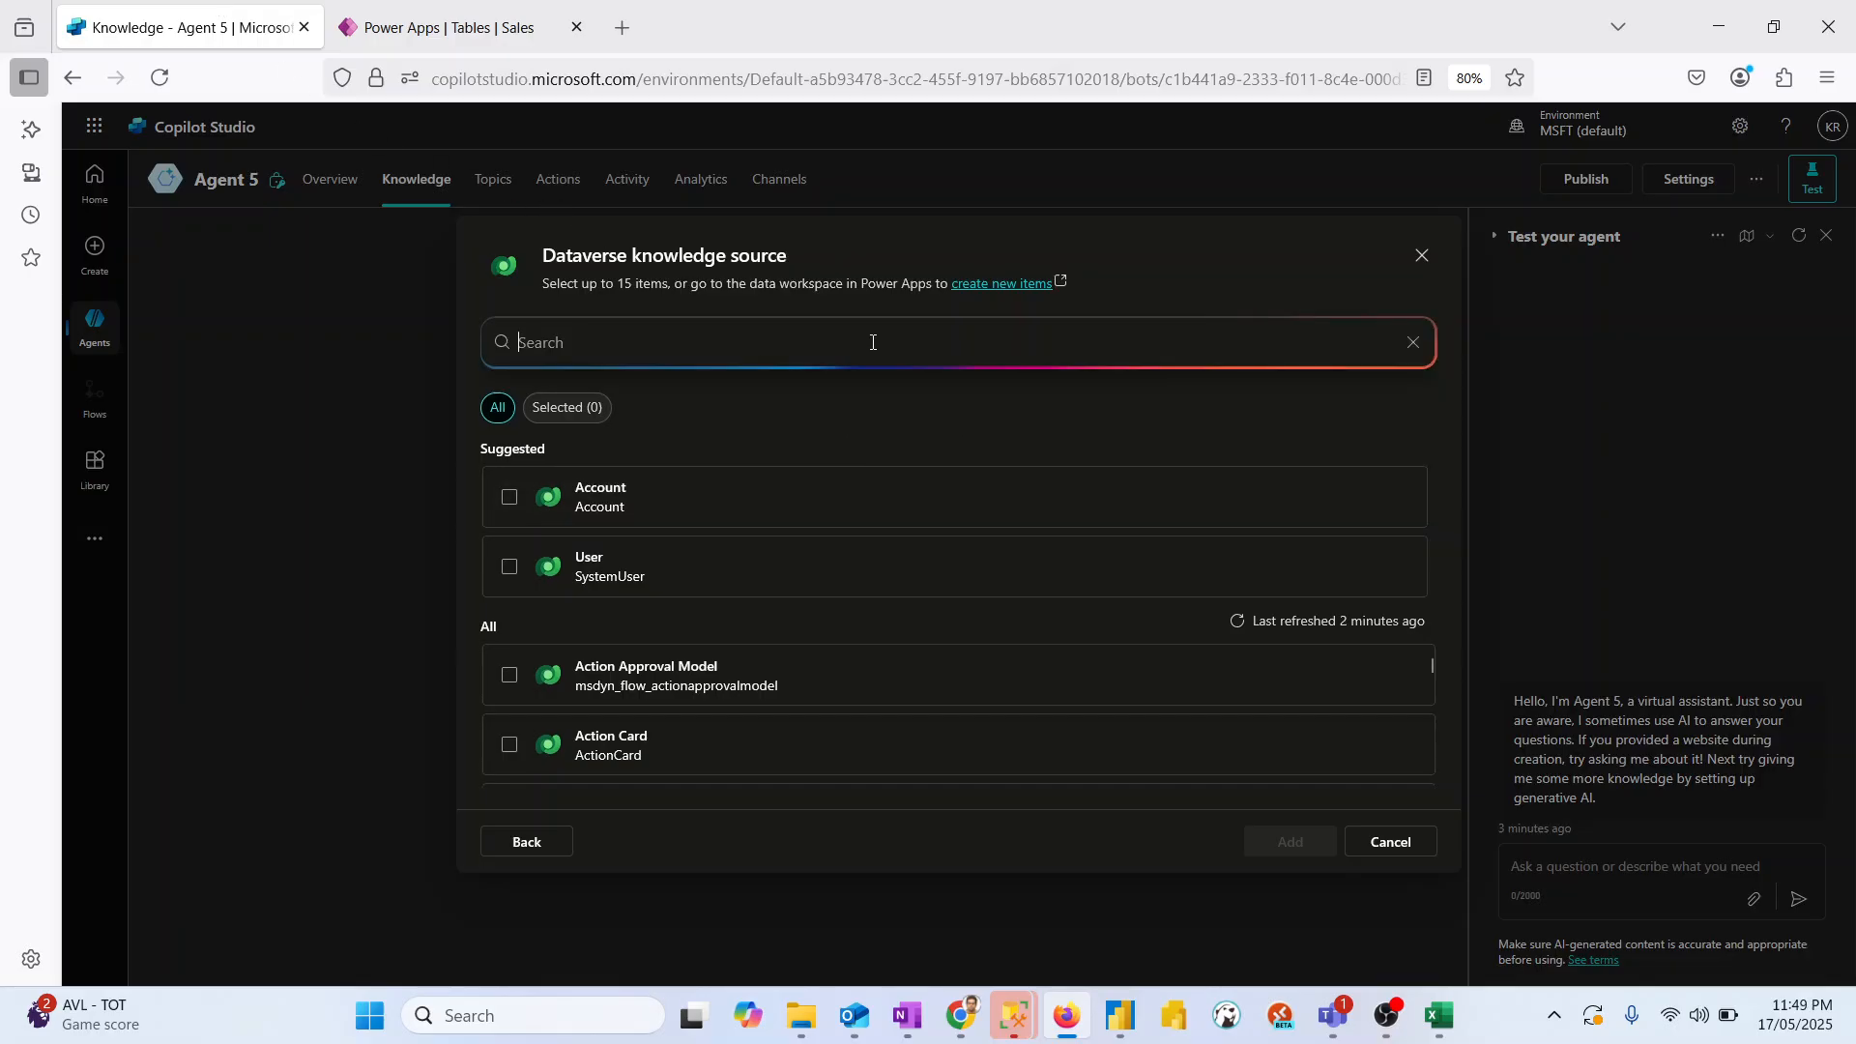
type("Sales")
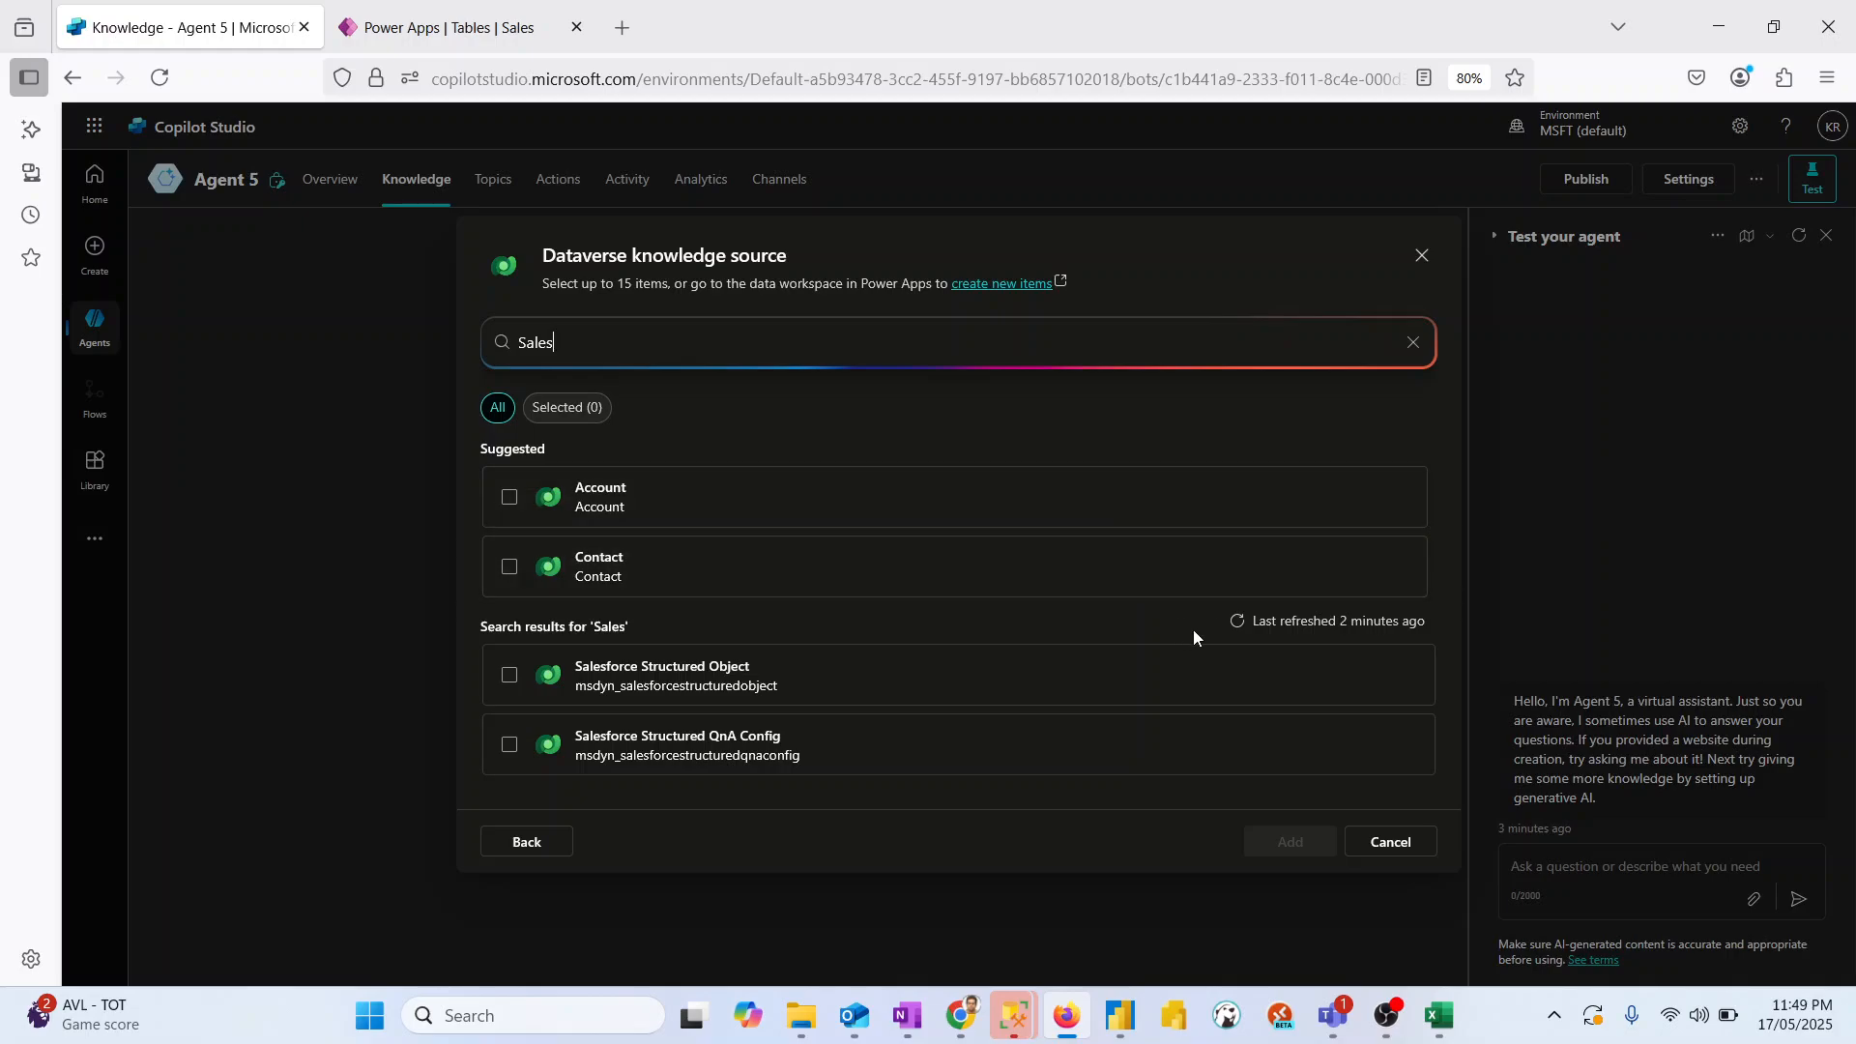
left_click(1268, 619)
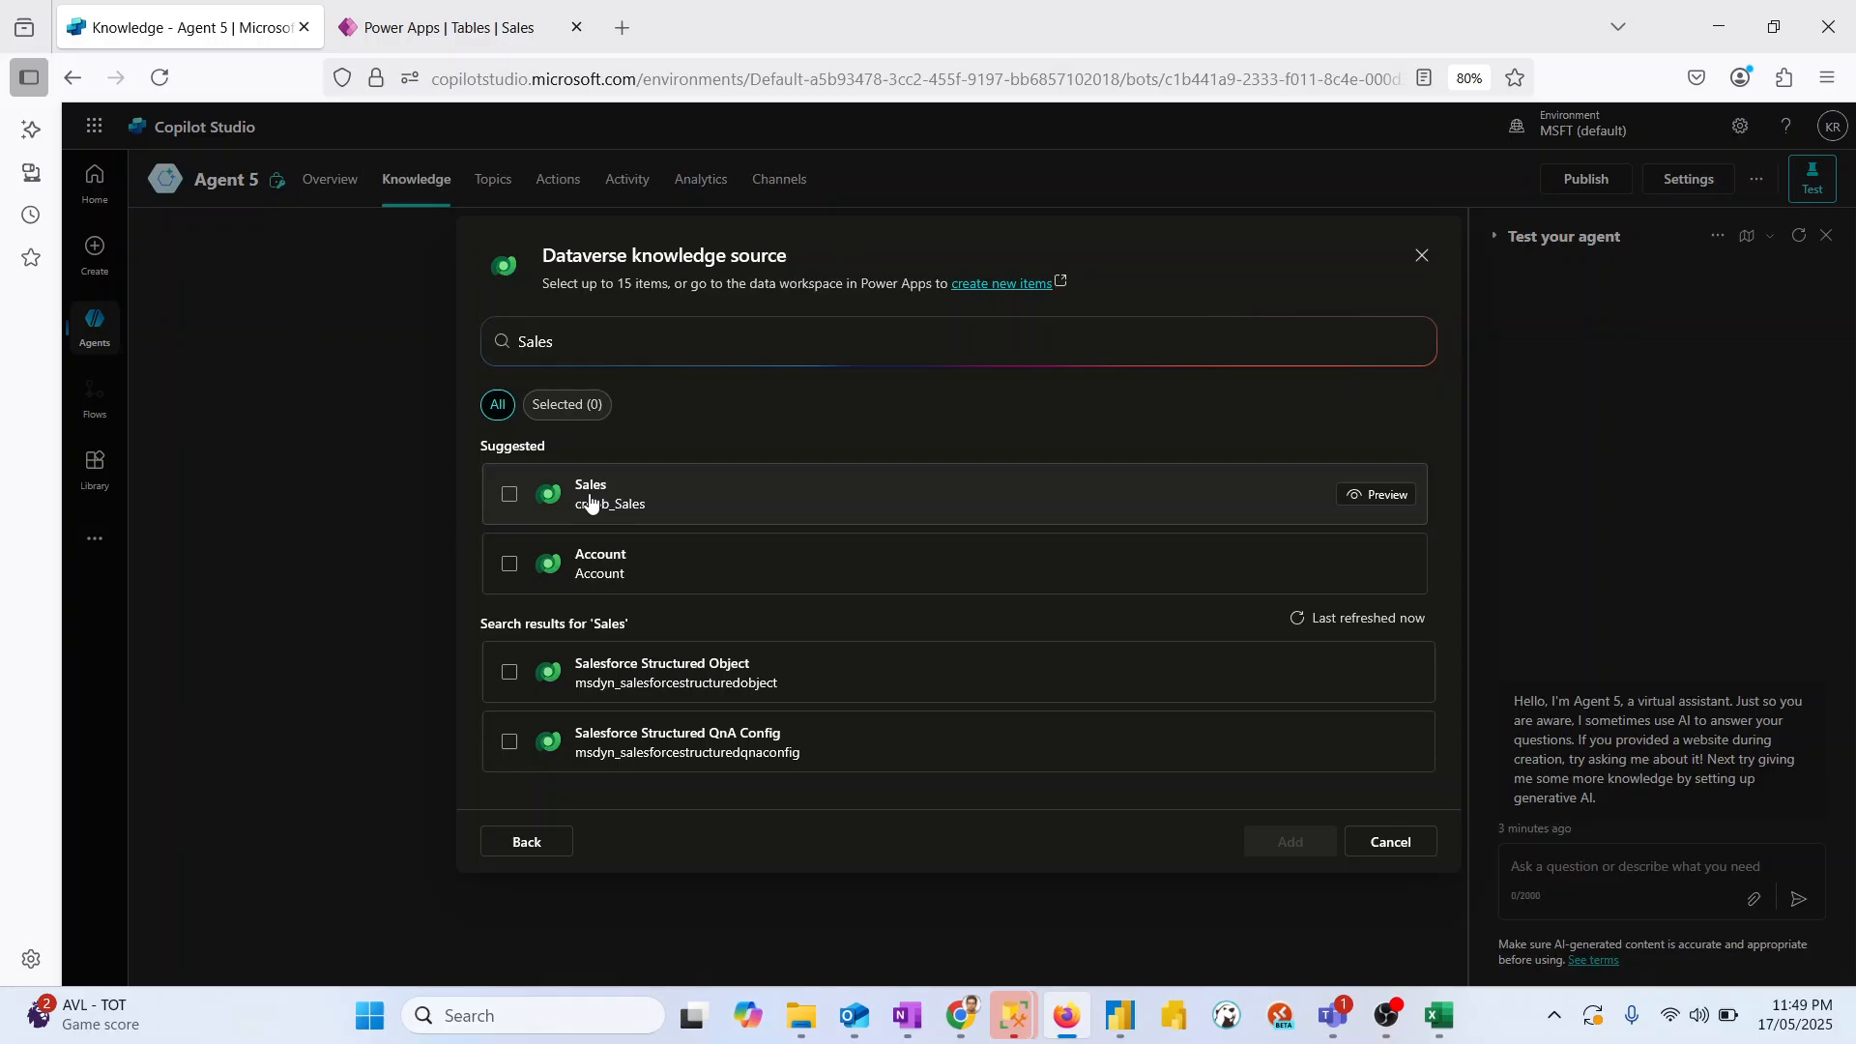
left_click(510, 497)
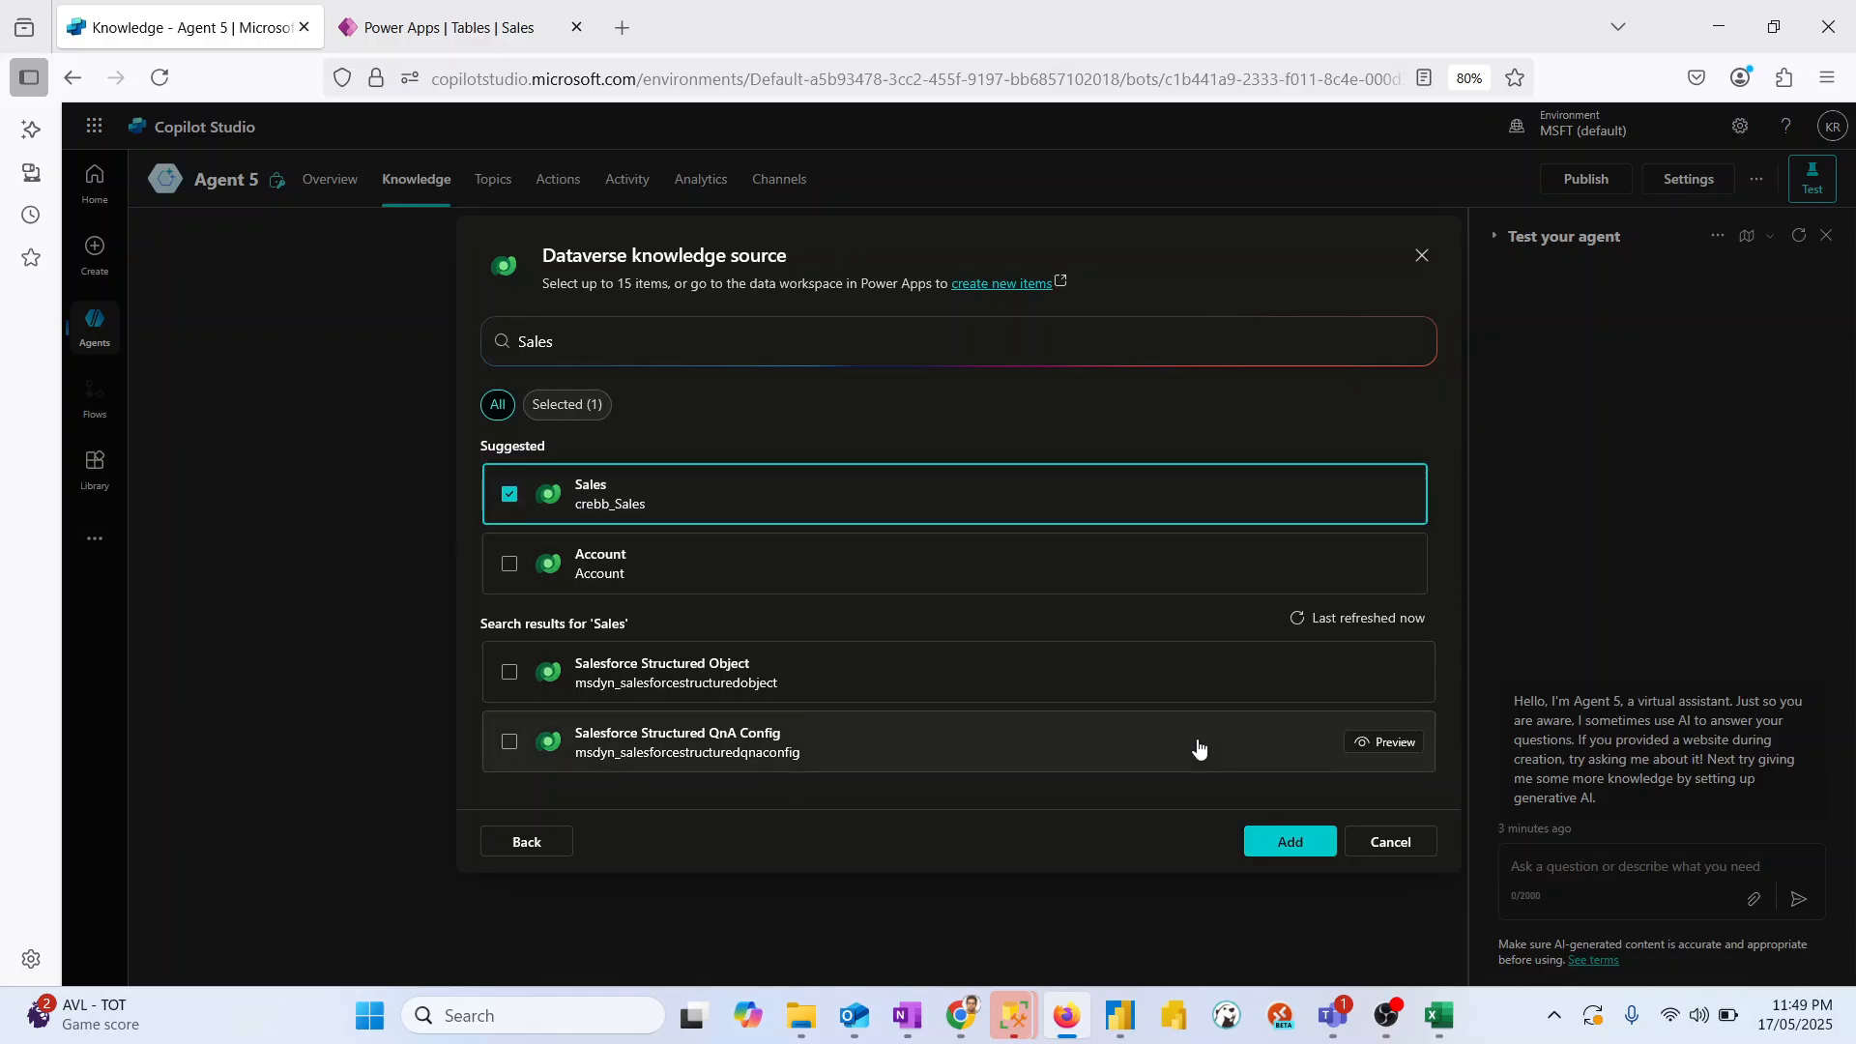
left_click(1269, 838)
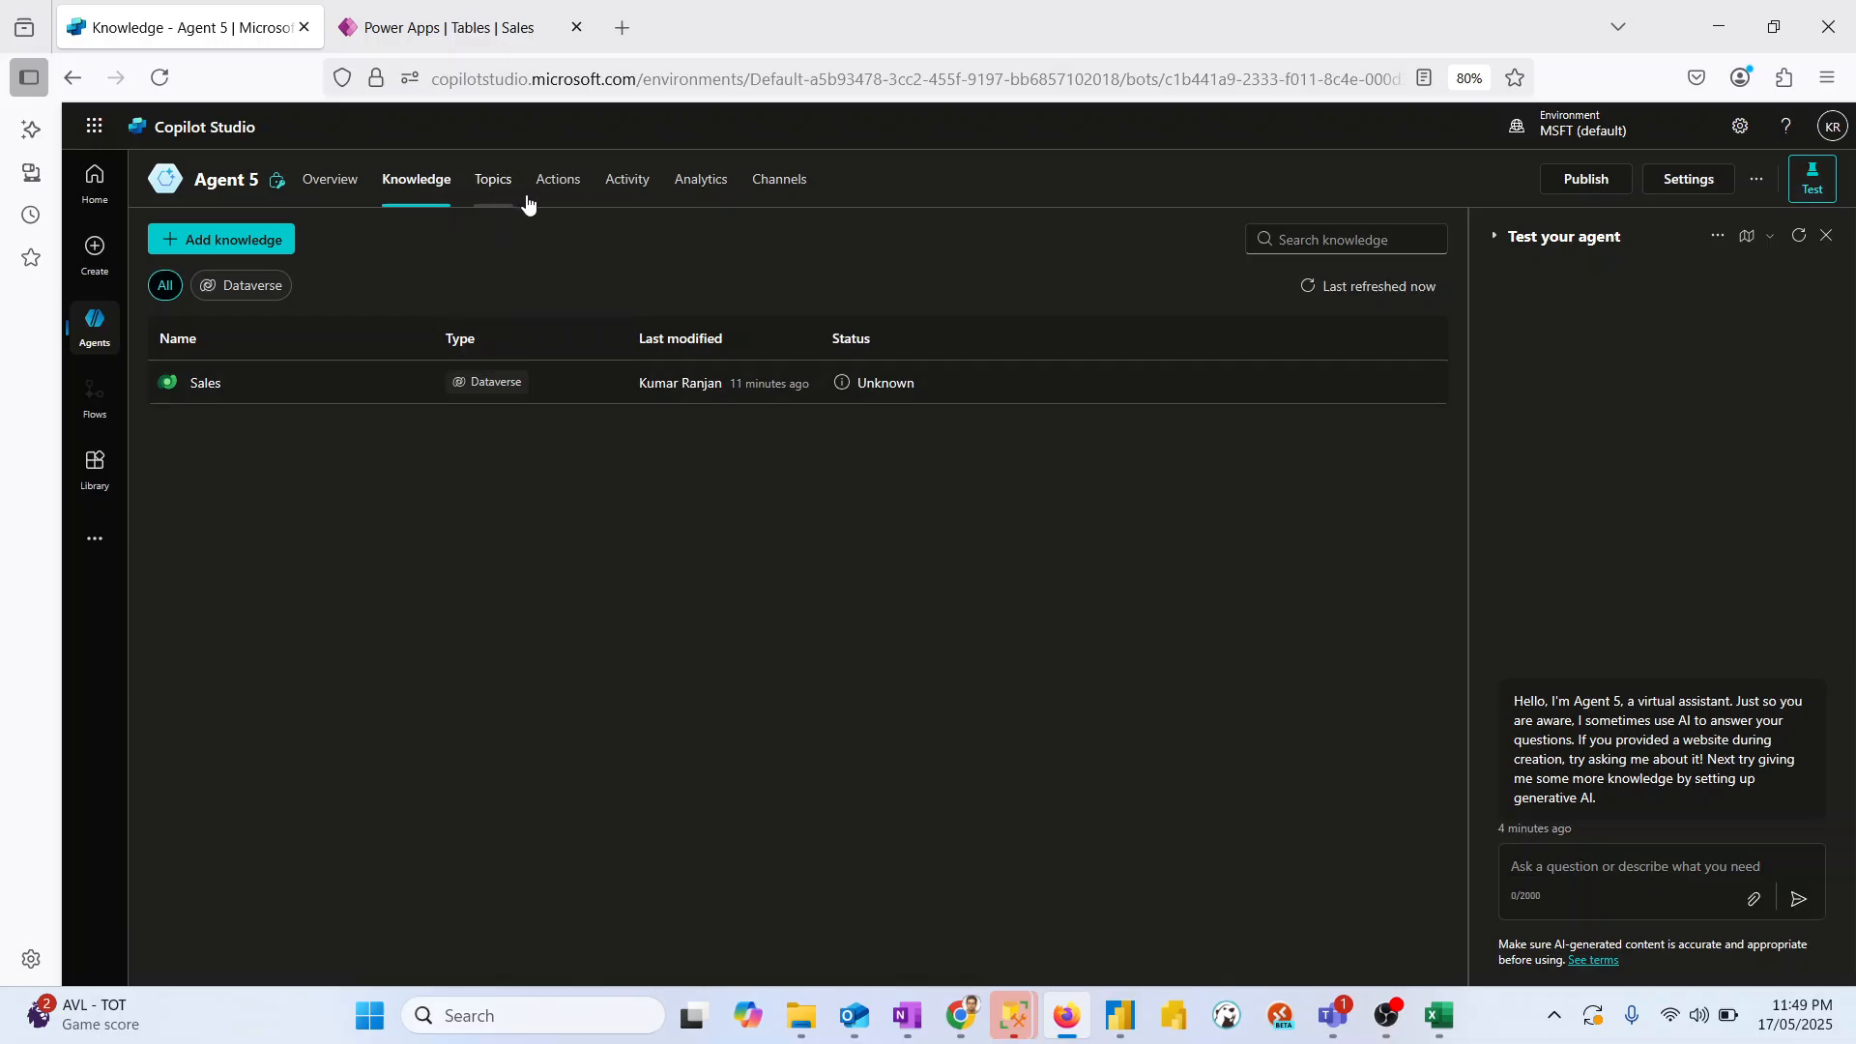
Step: Open the Conversational boosting system topic and edit the data sources of its Create generative answers node
left_click(493, 184)
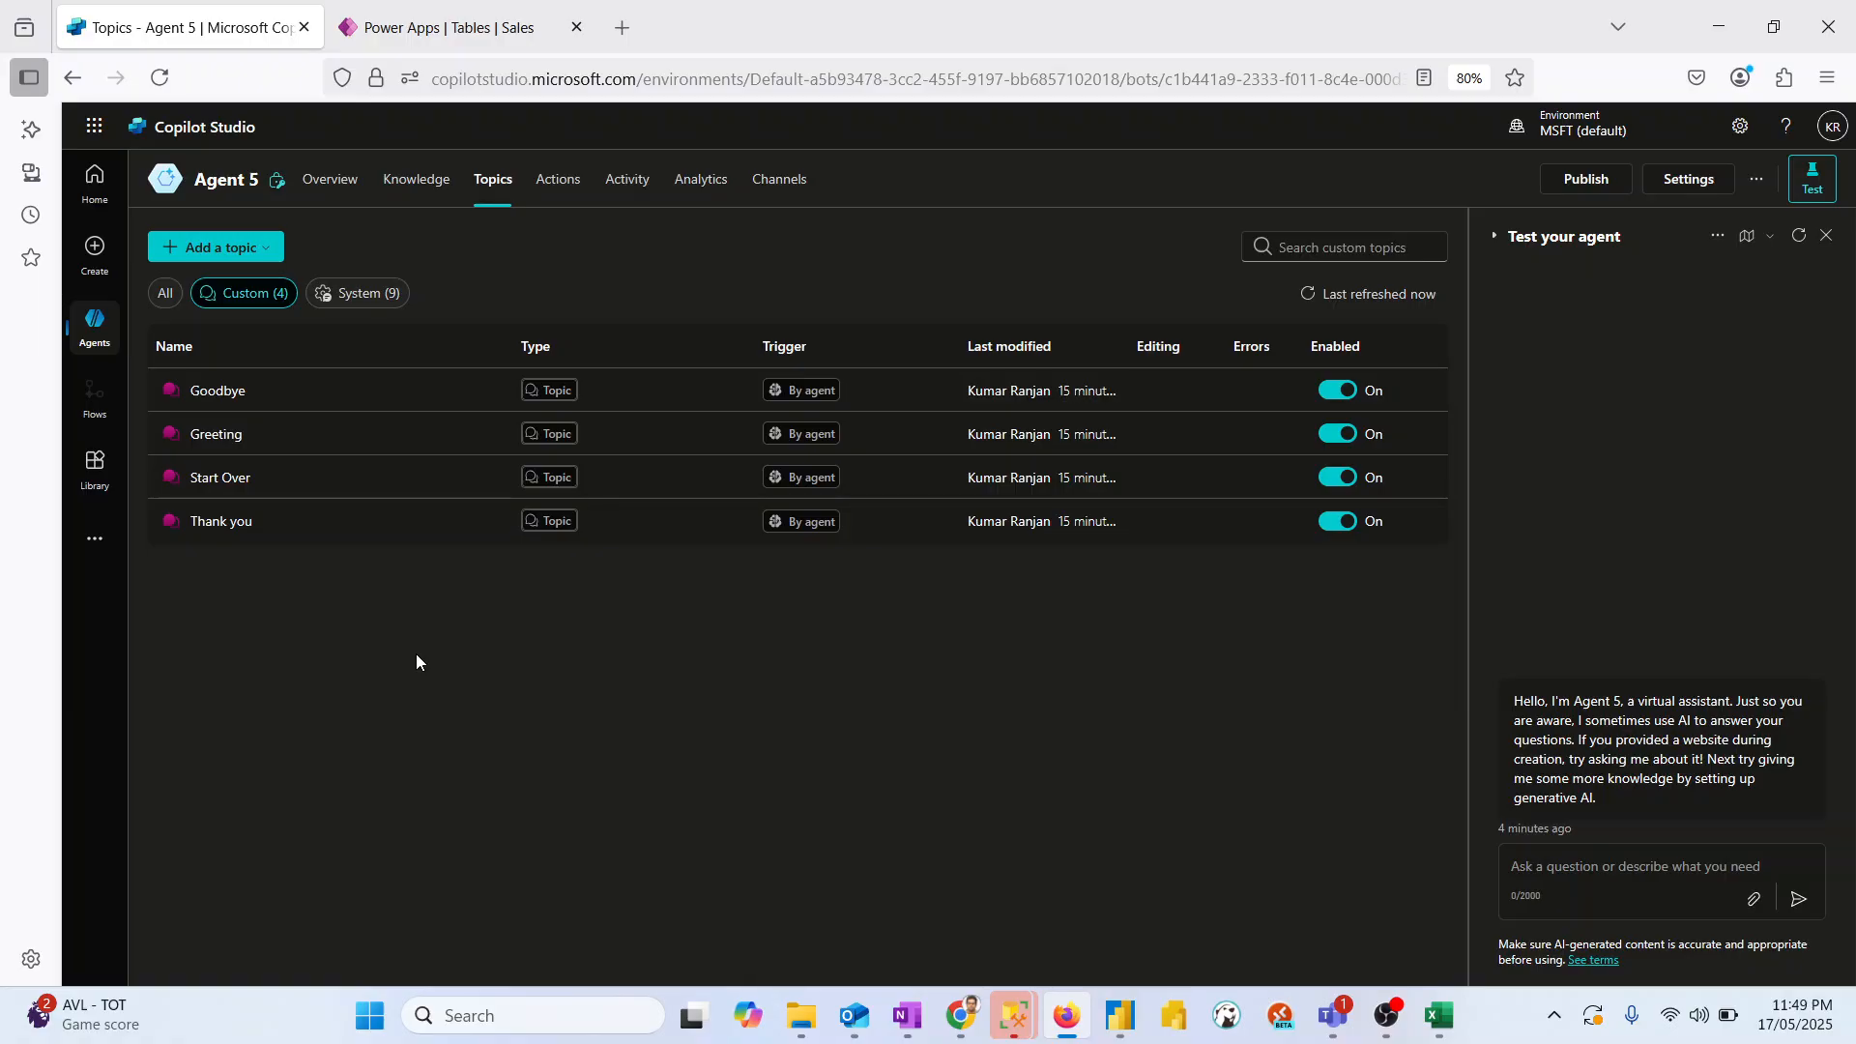
left_click(360, 295)
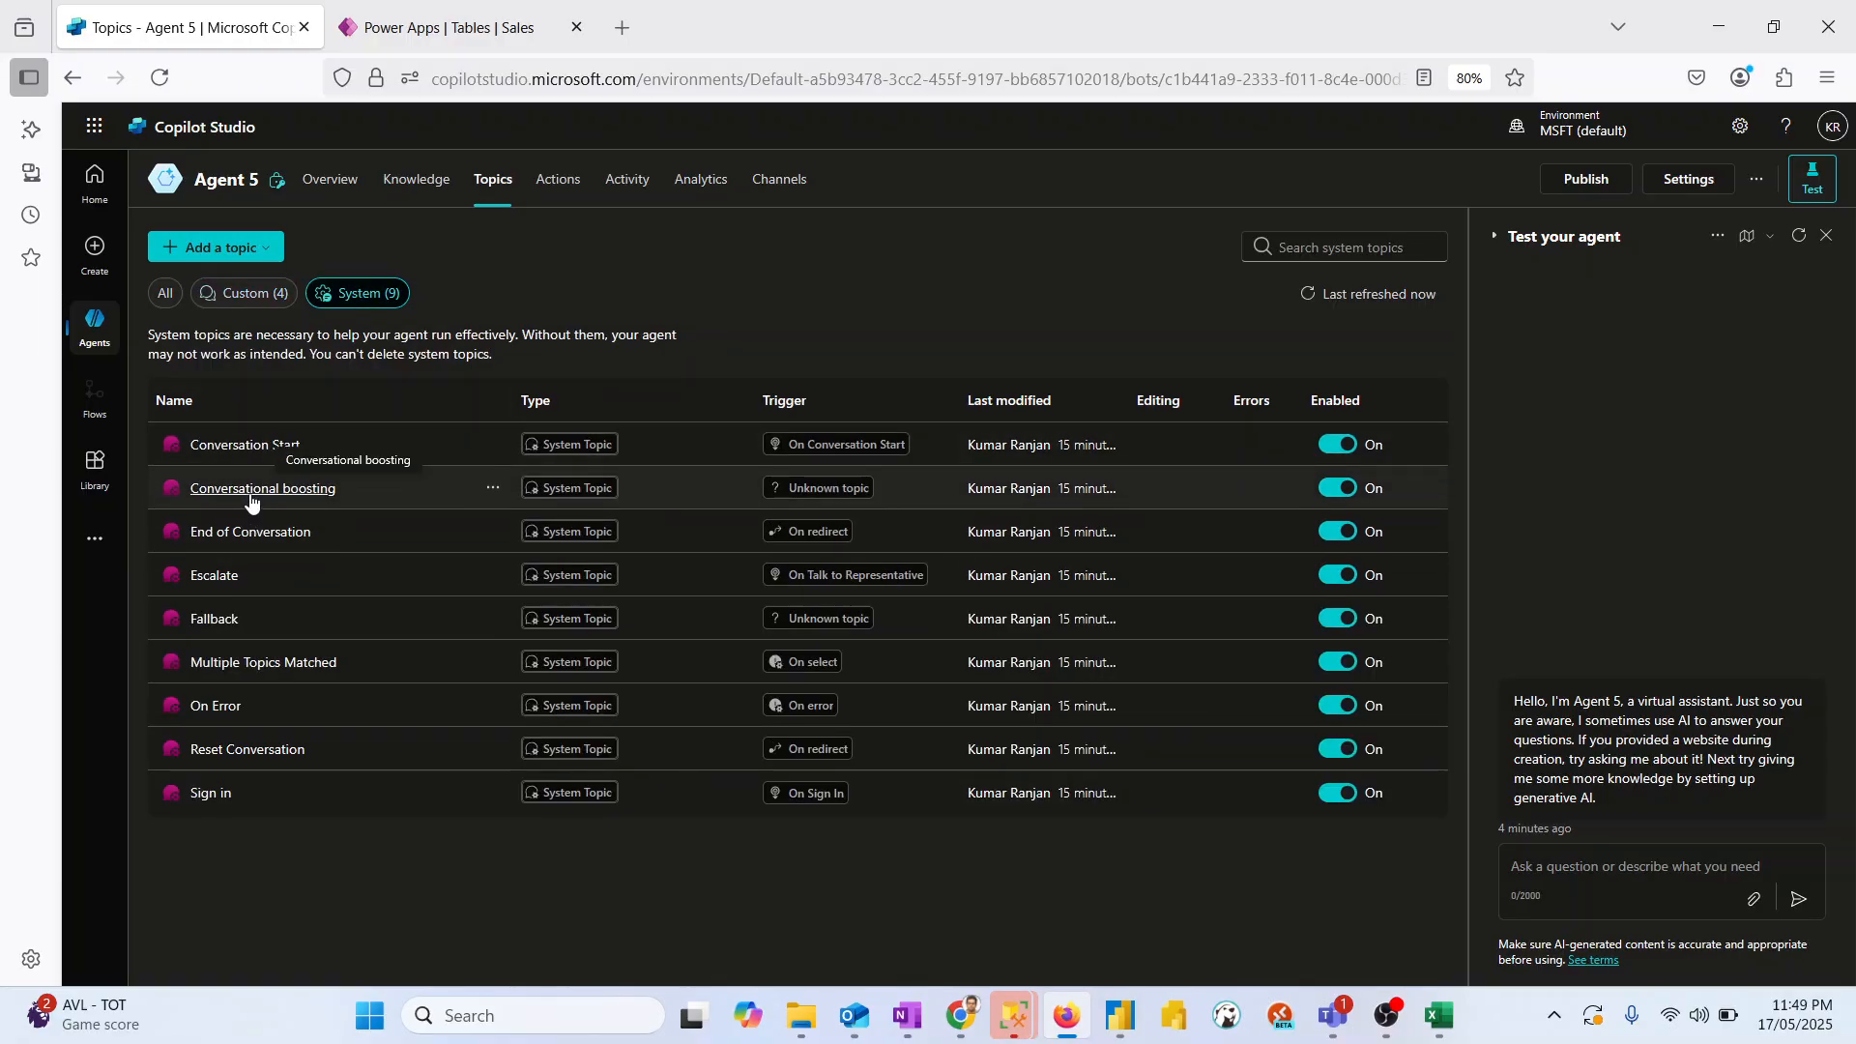
left_click(249, 494)
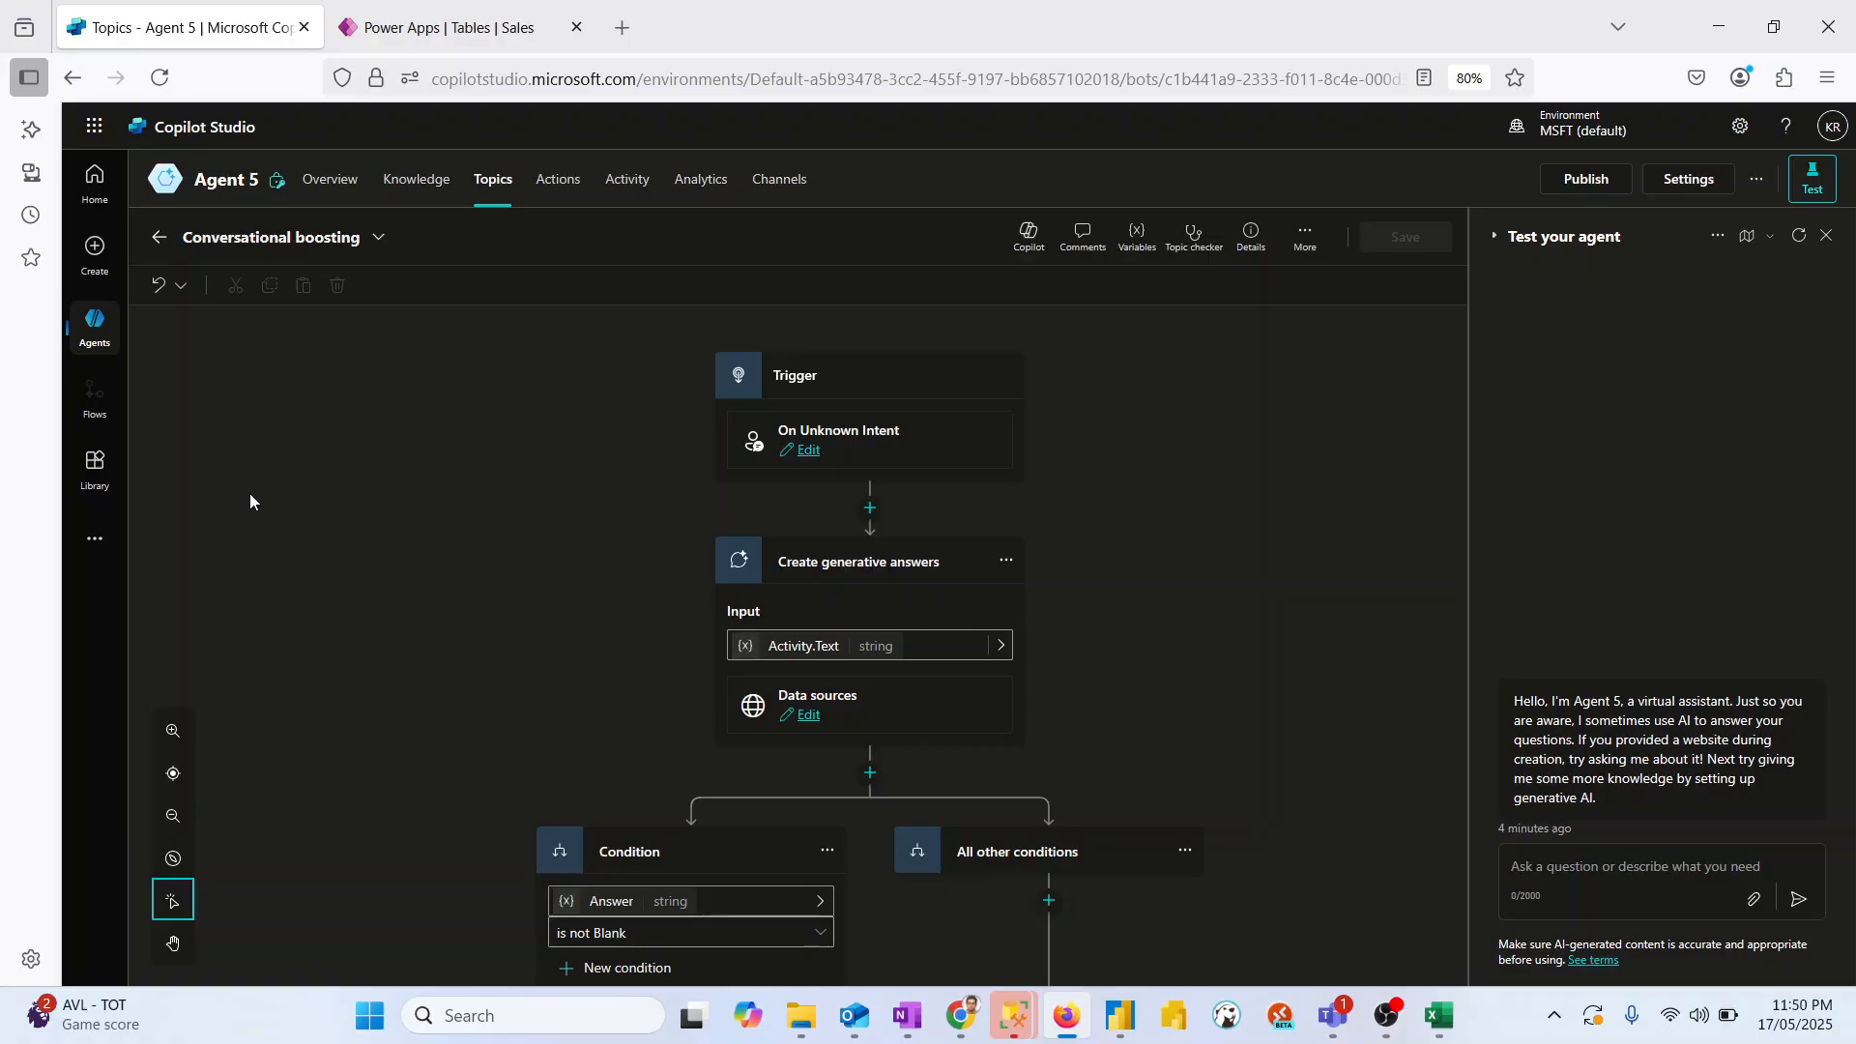
left_click(806, 719)
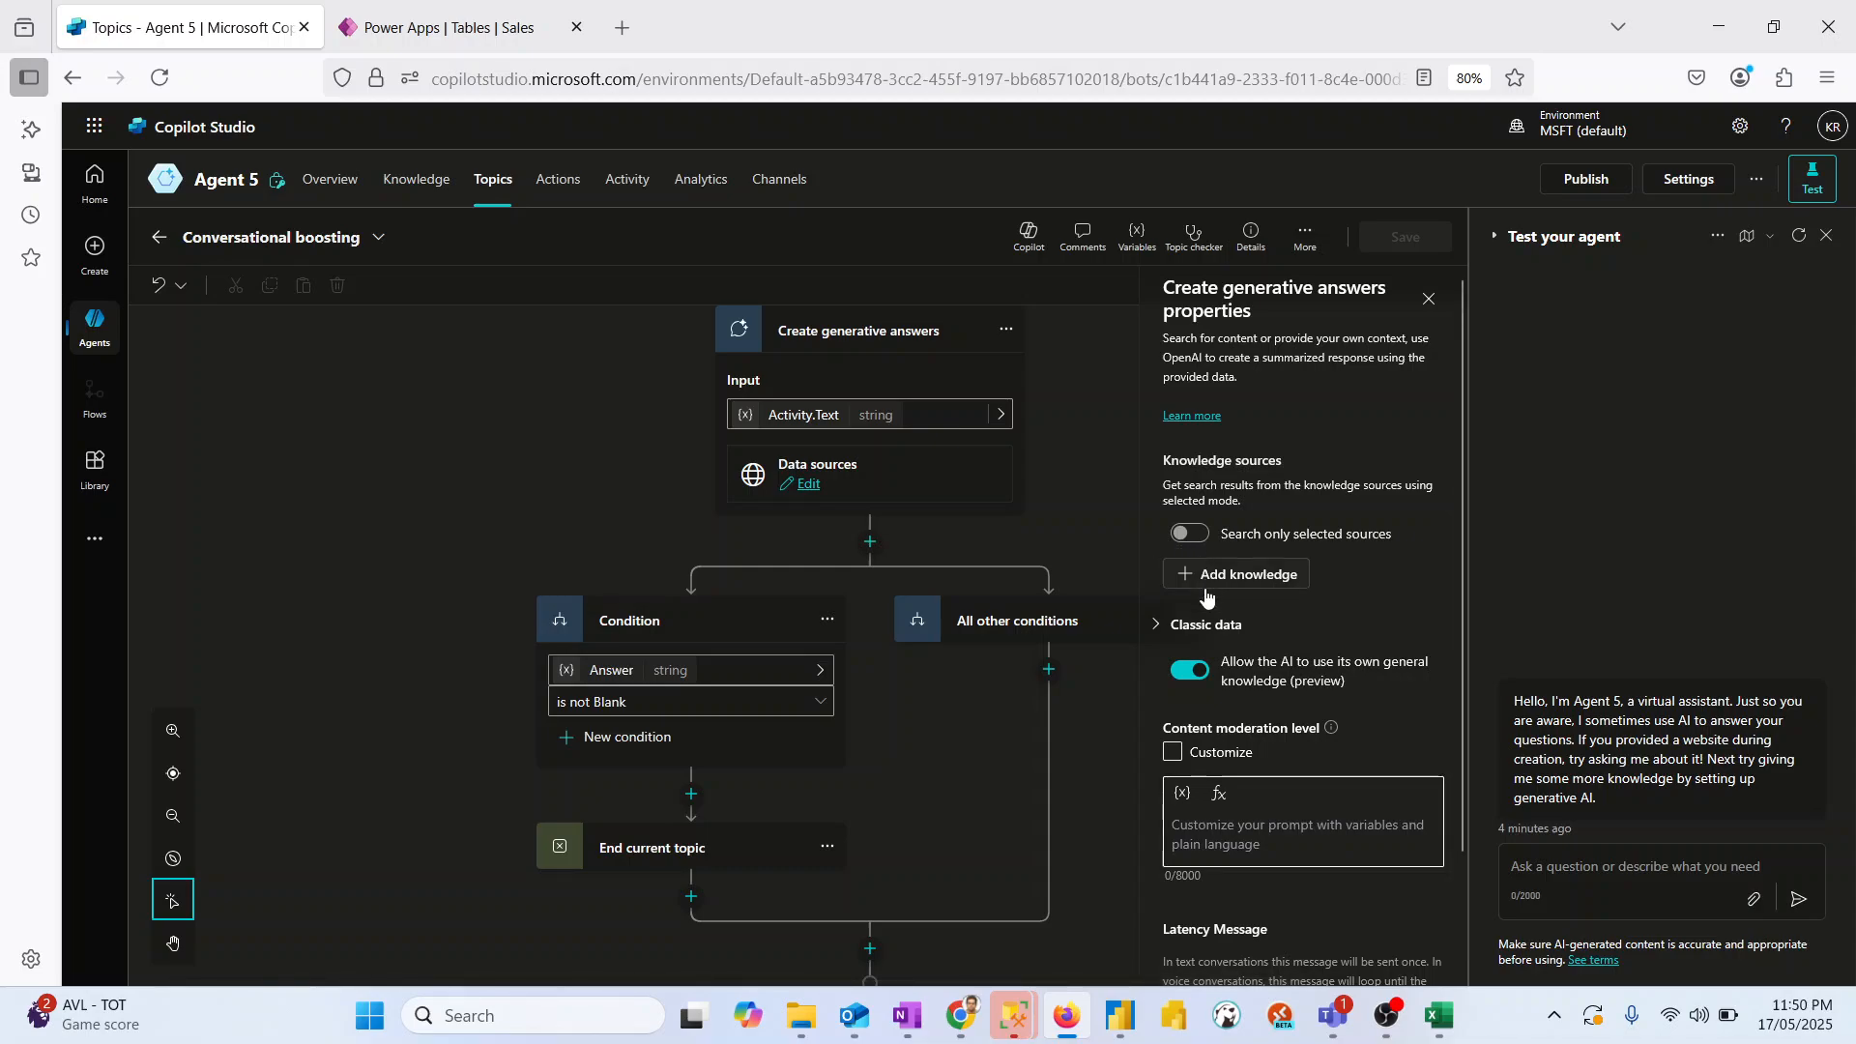
Step: Restrict the generative answers node to the Sales knowledge source only and disable the AI's own general knowledge
left_click(1191, 534)
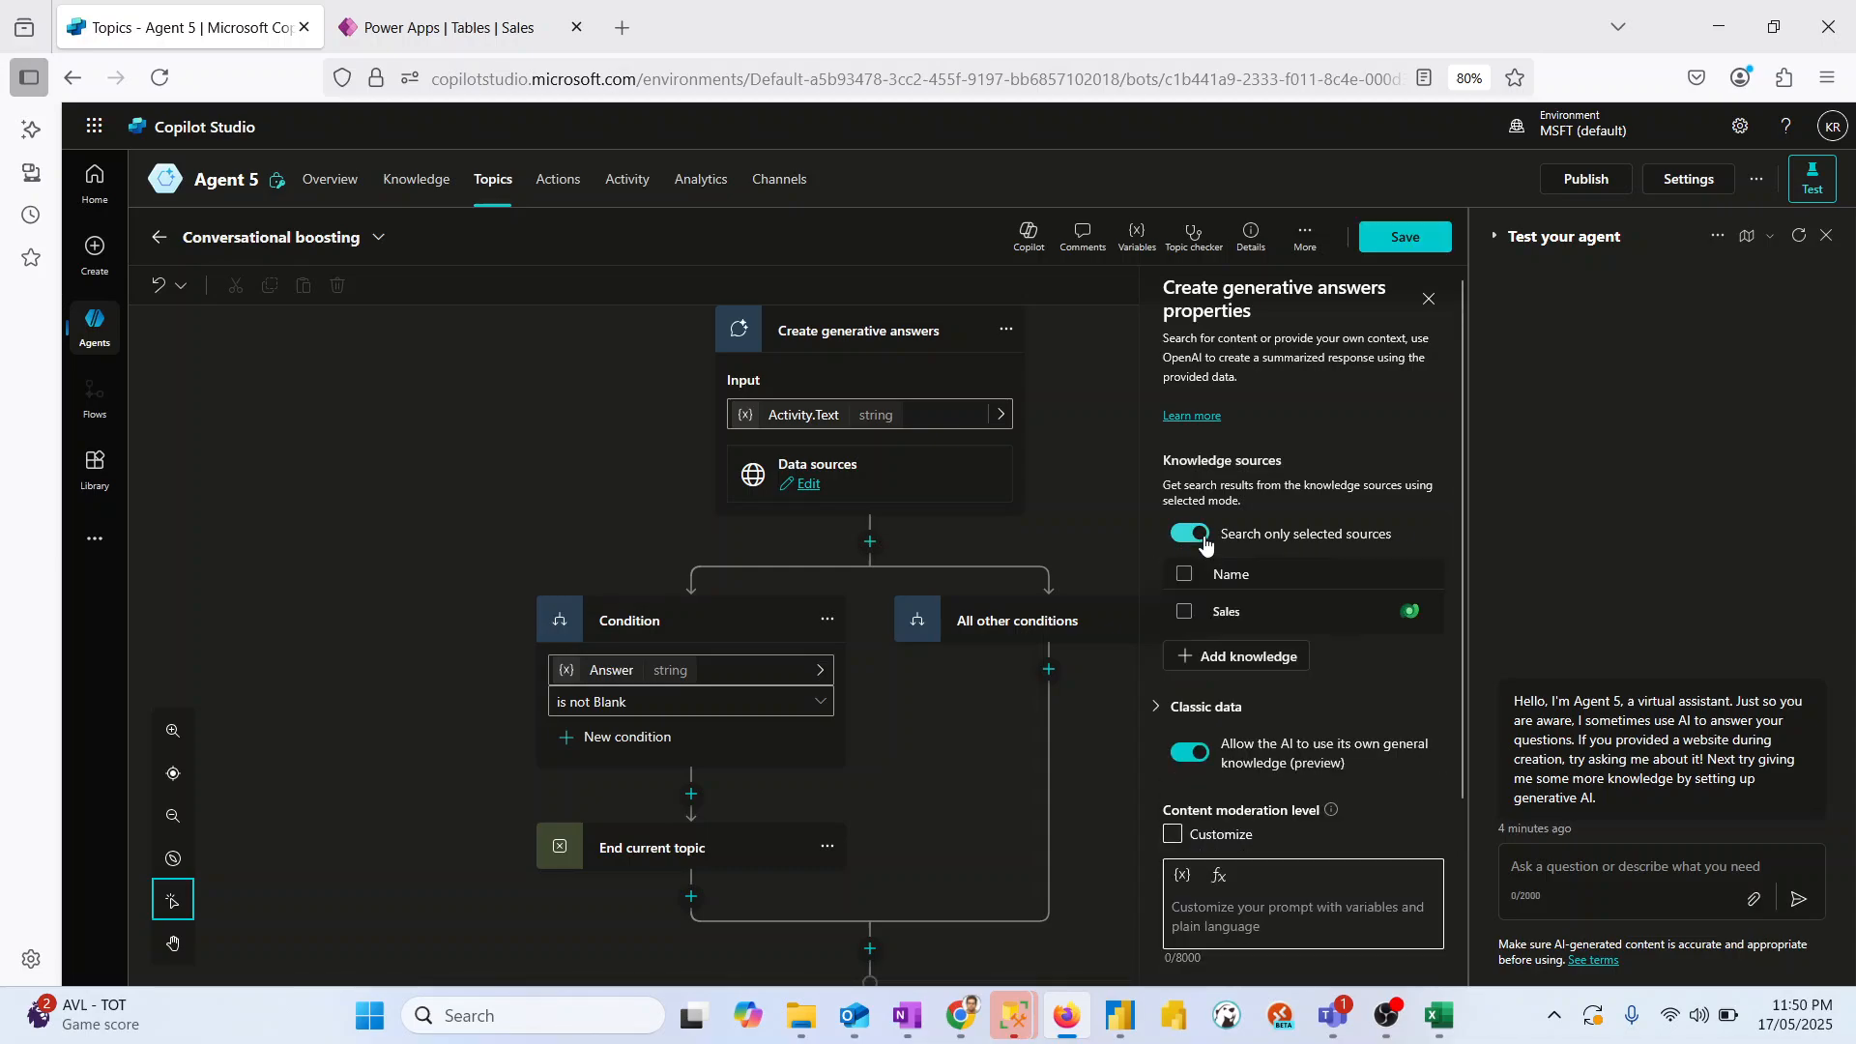
left_click(1187, 614)
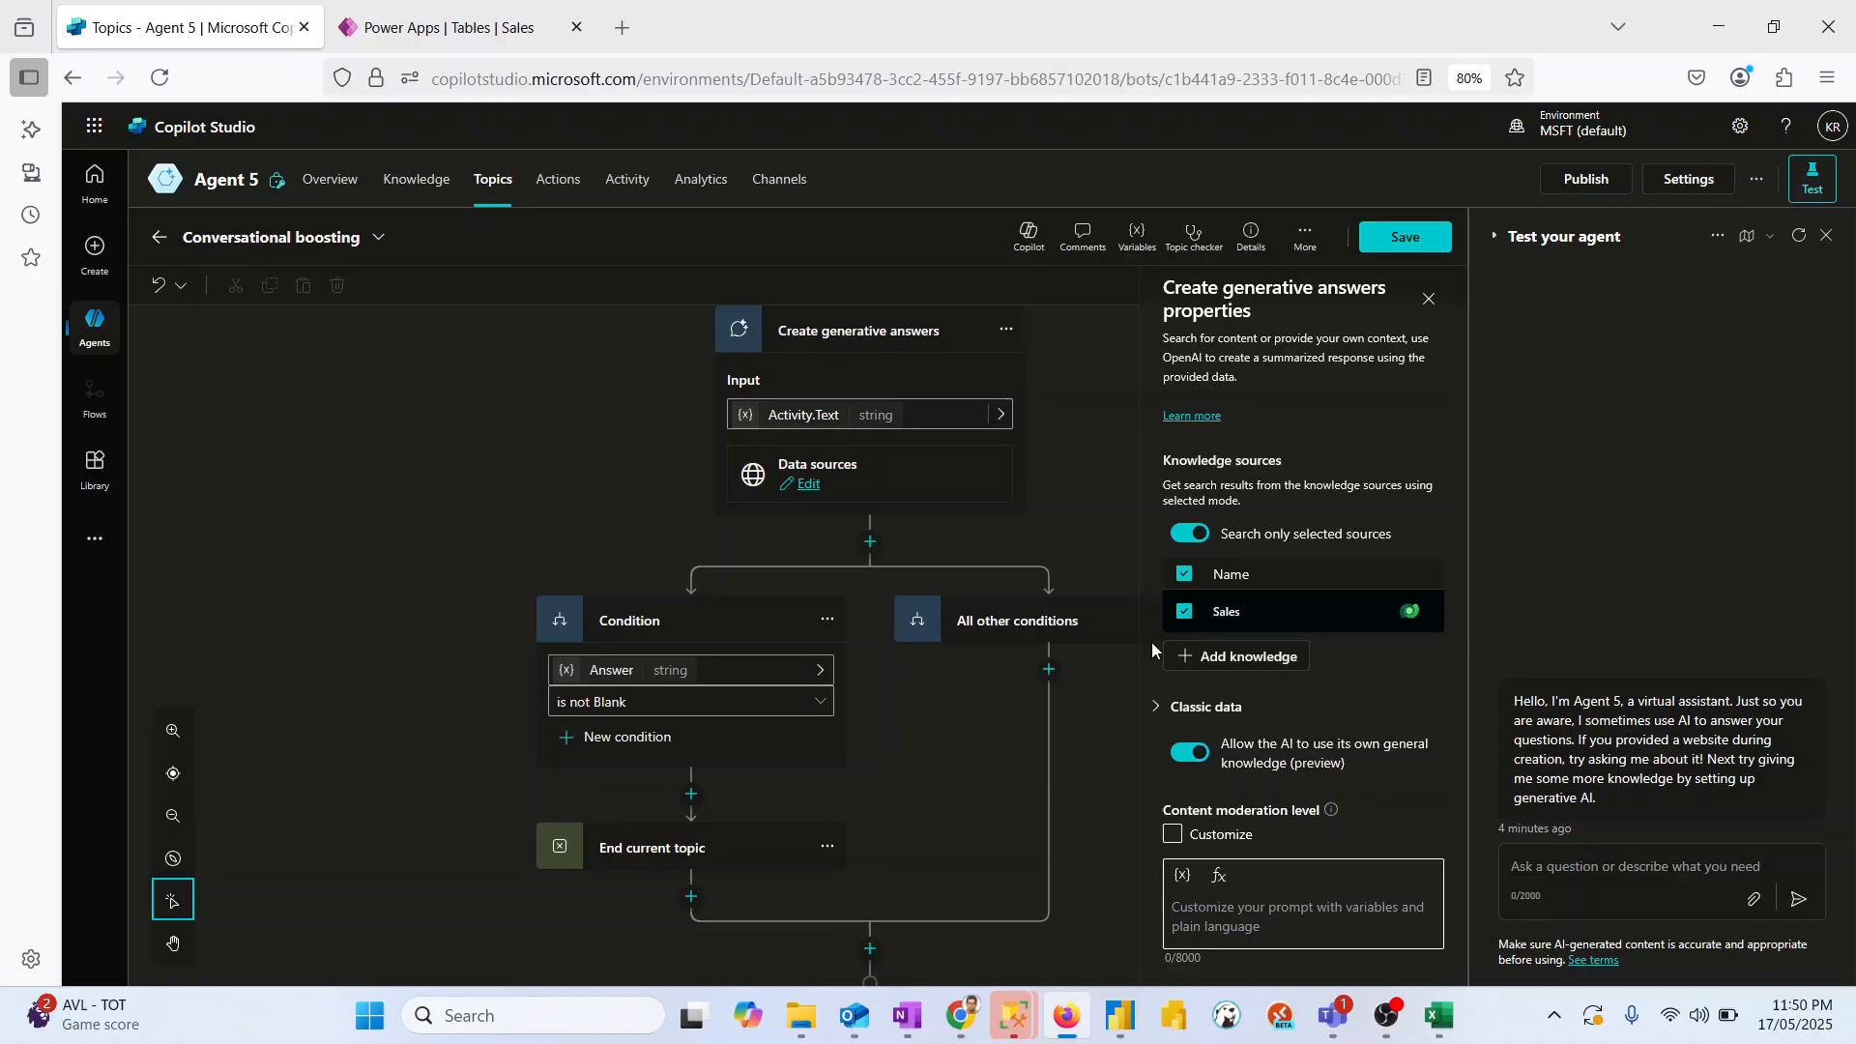
left_click(1192, 754)
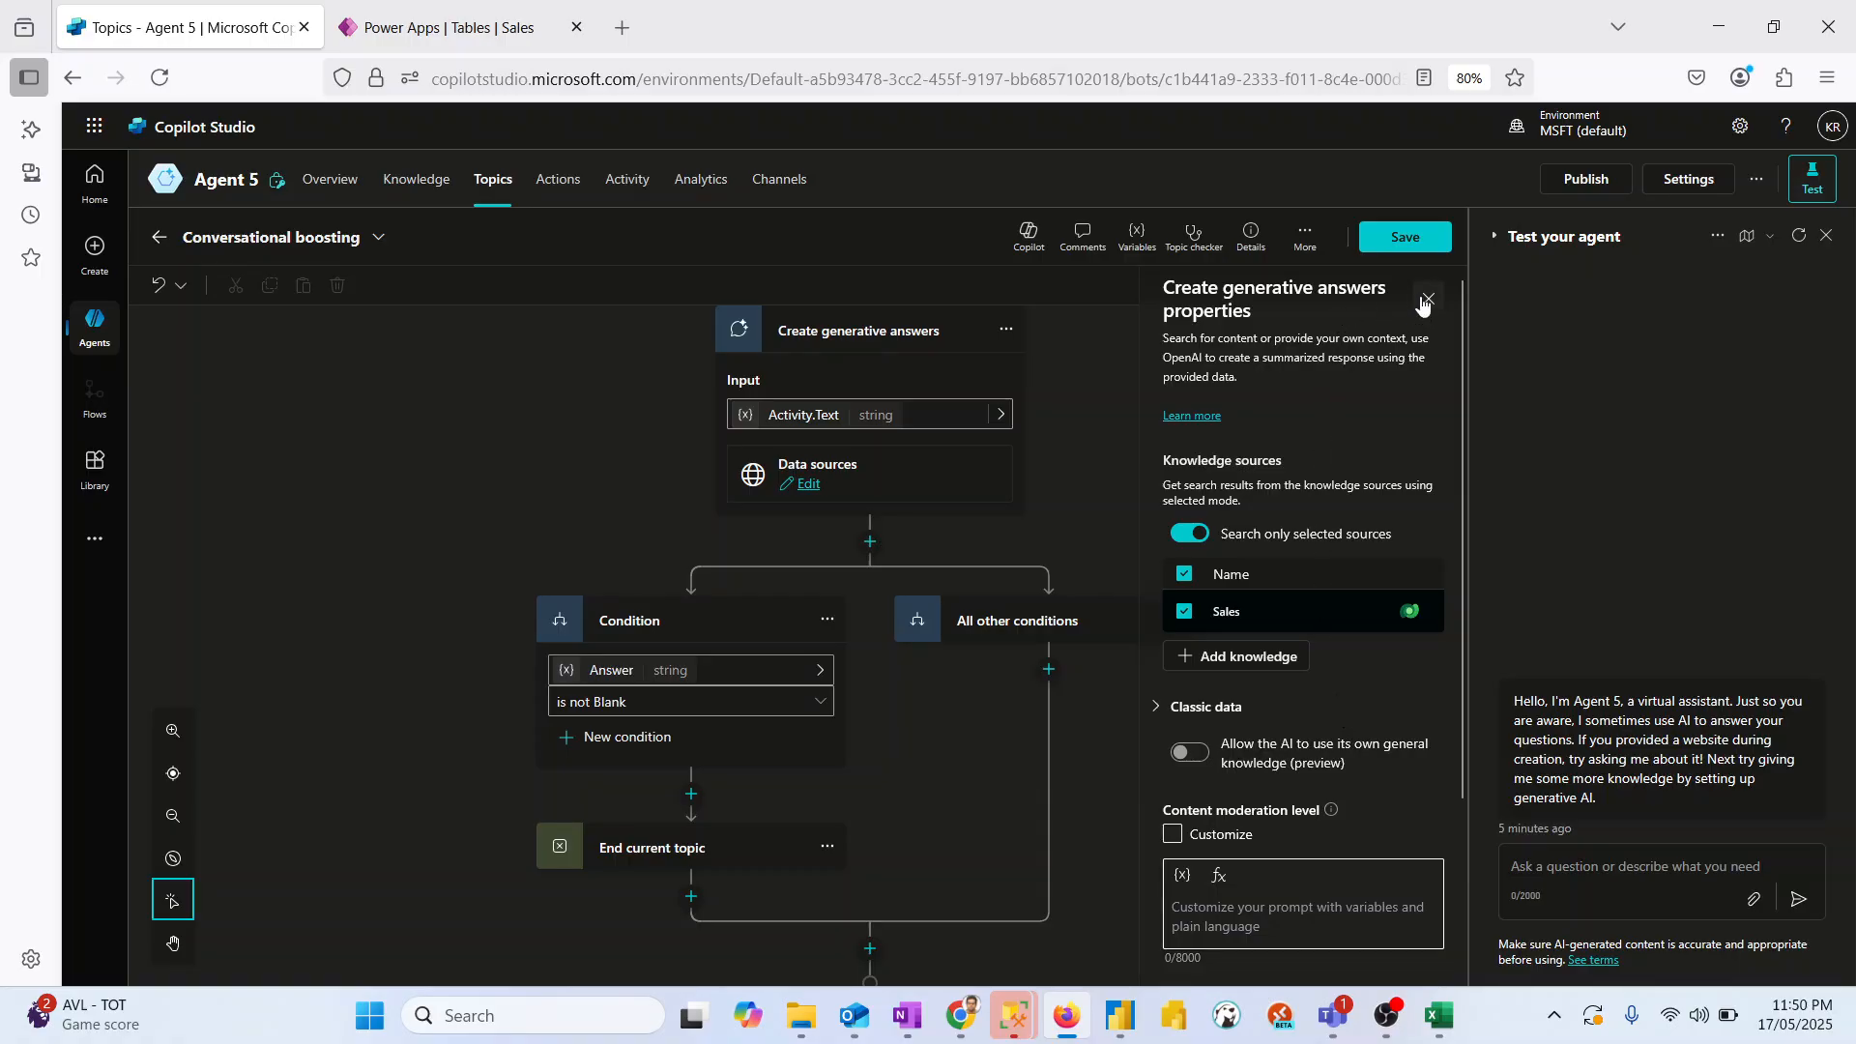
Step: Save the Conversational boosting topic, close the generative answers properties, and publish Agent 5
left_click(1406, 237)
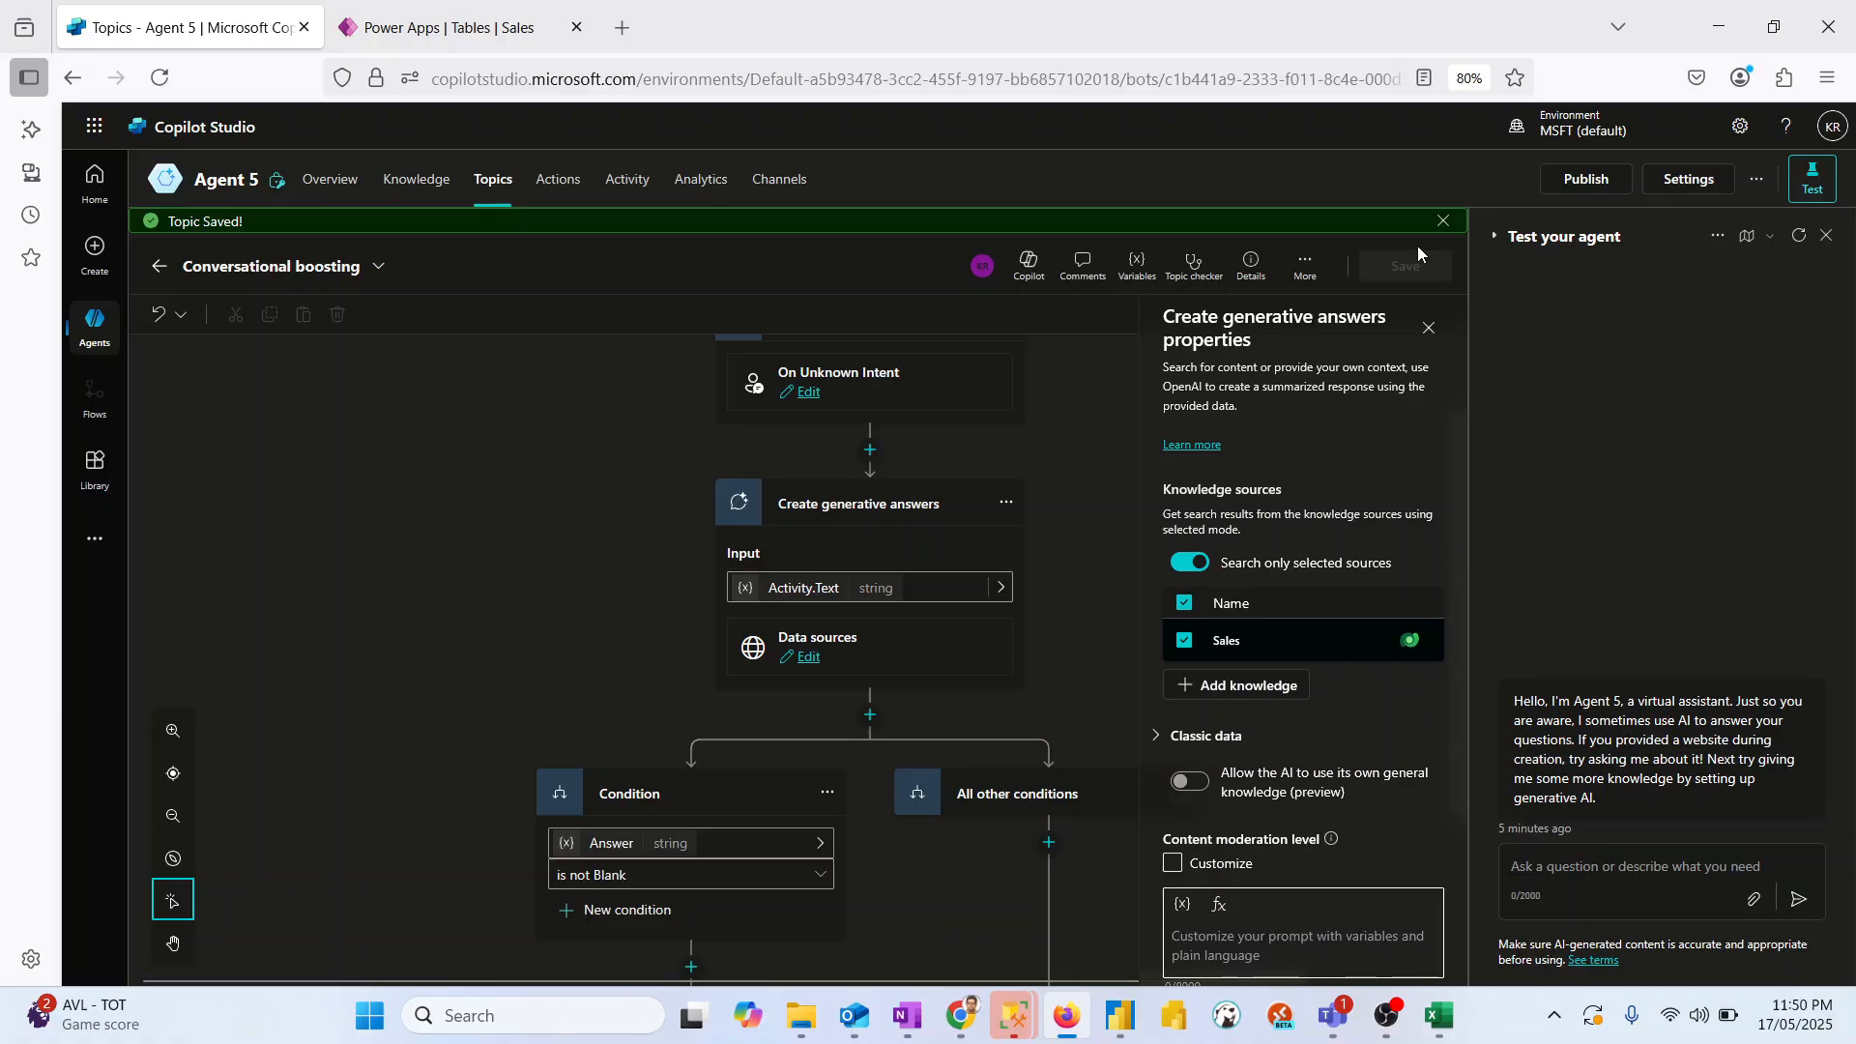
left_click(1429, 328)
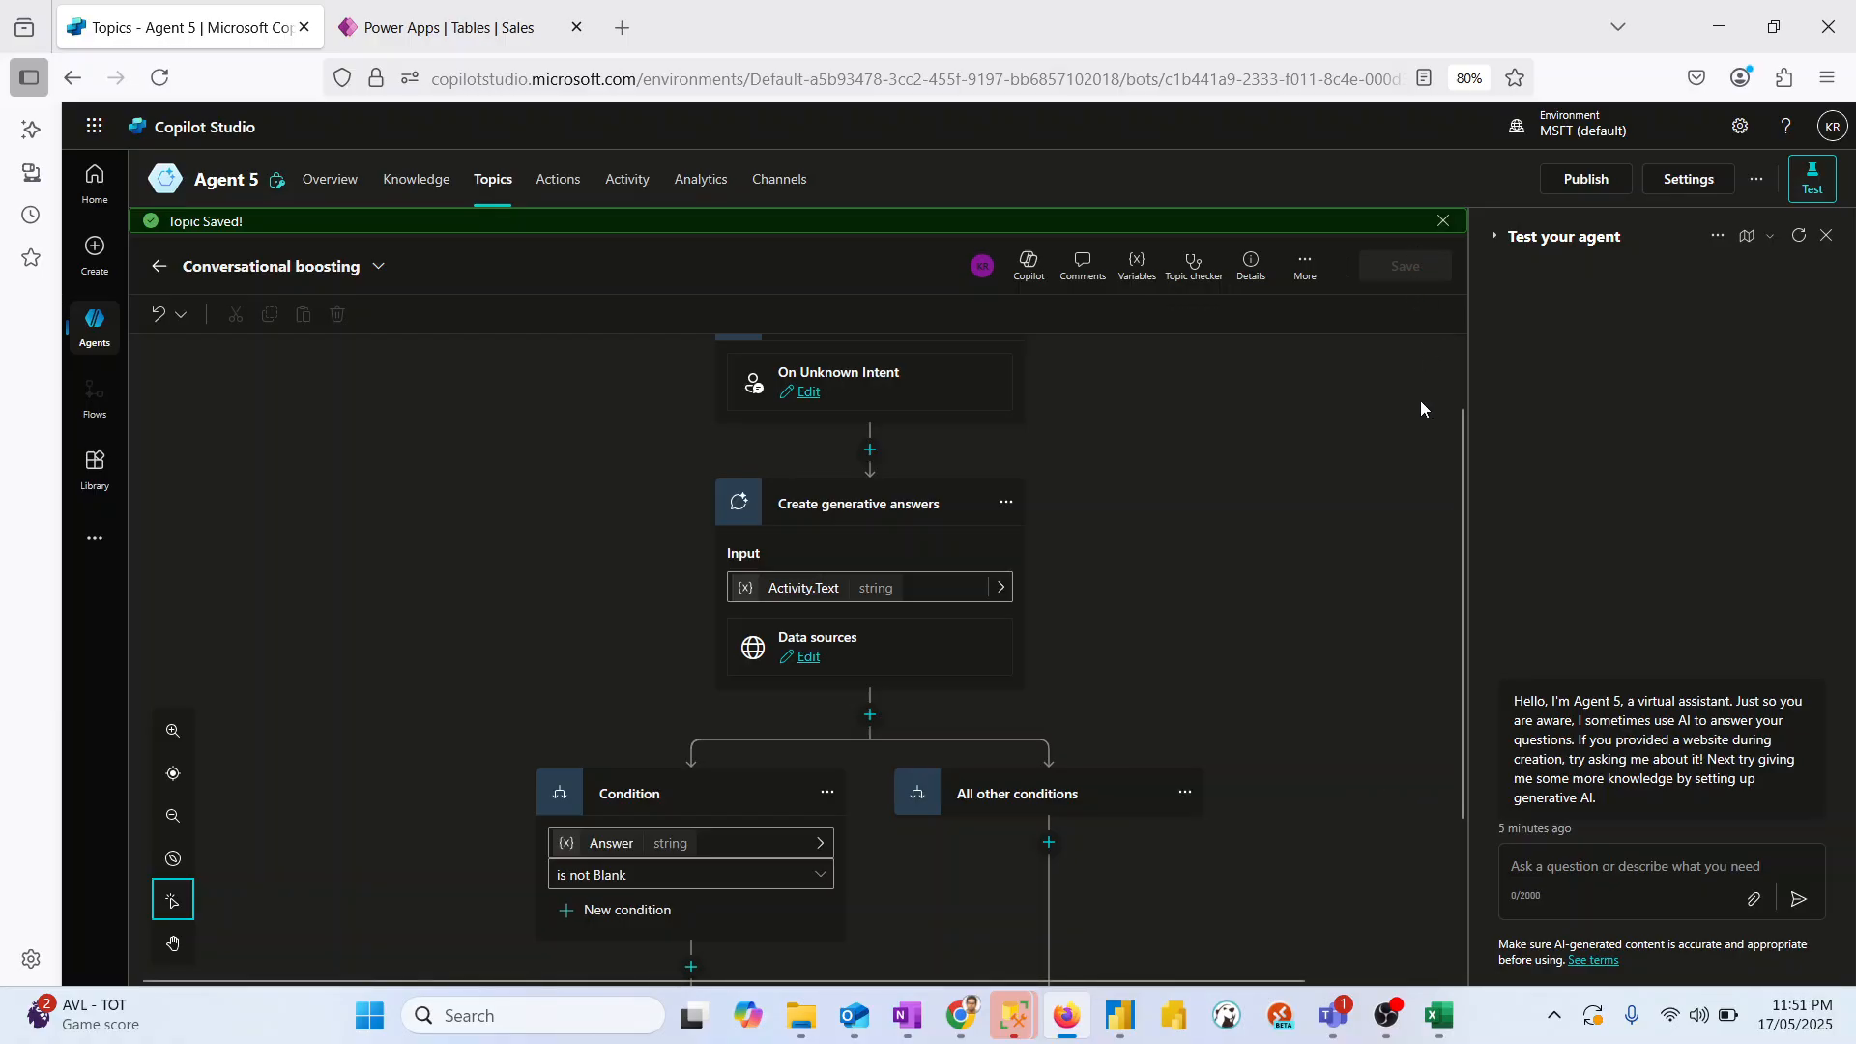
left_click(1583, 180)
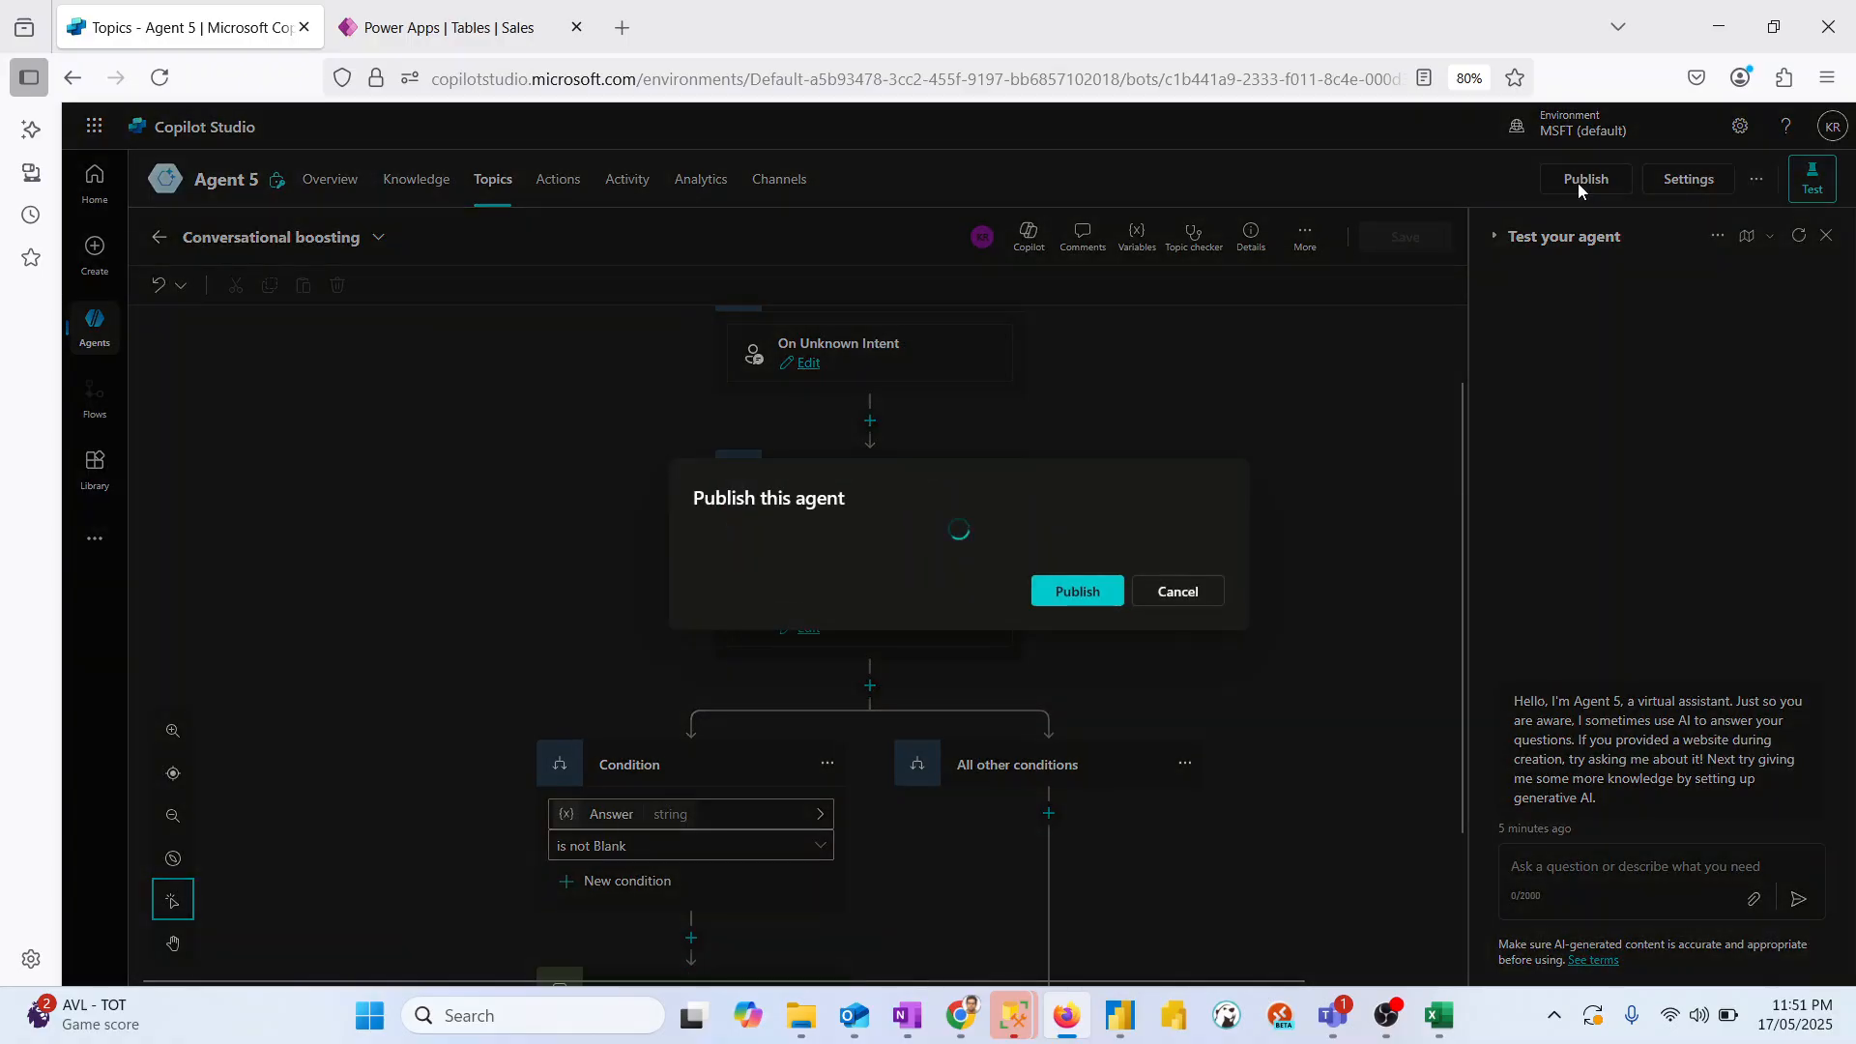
left_click(1100, 591)
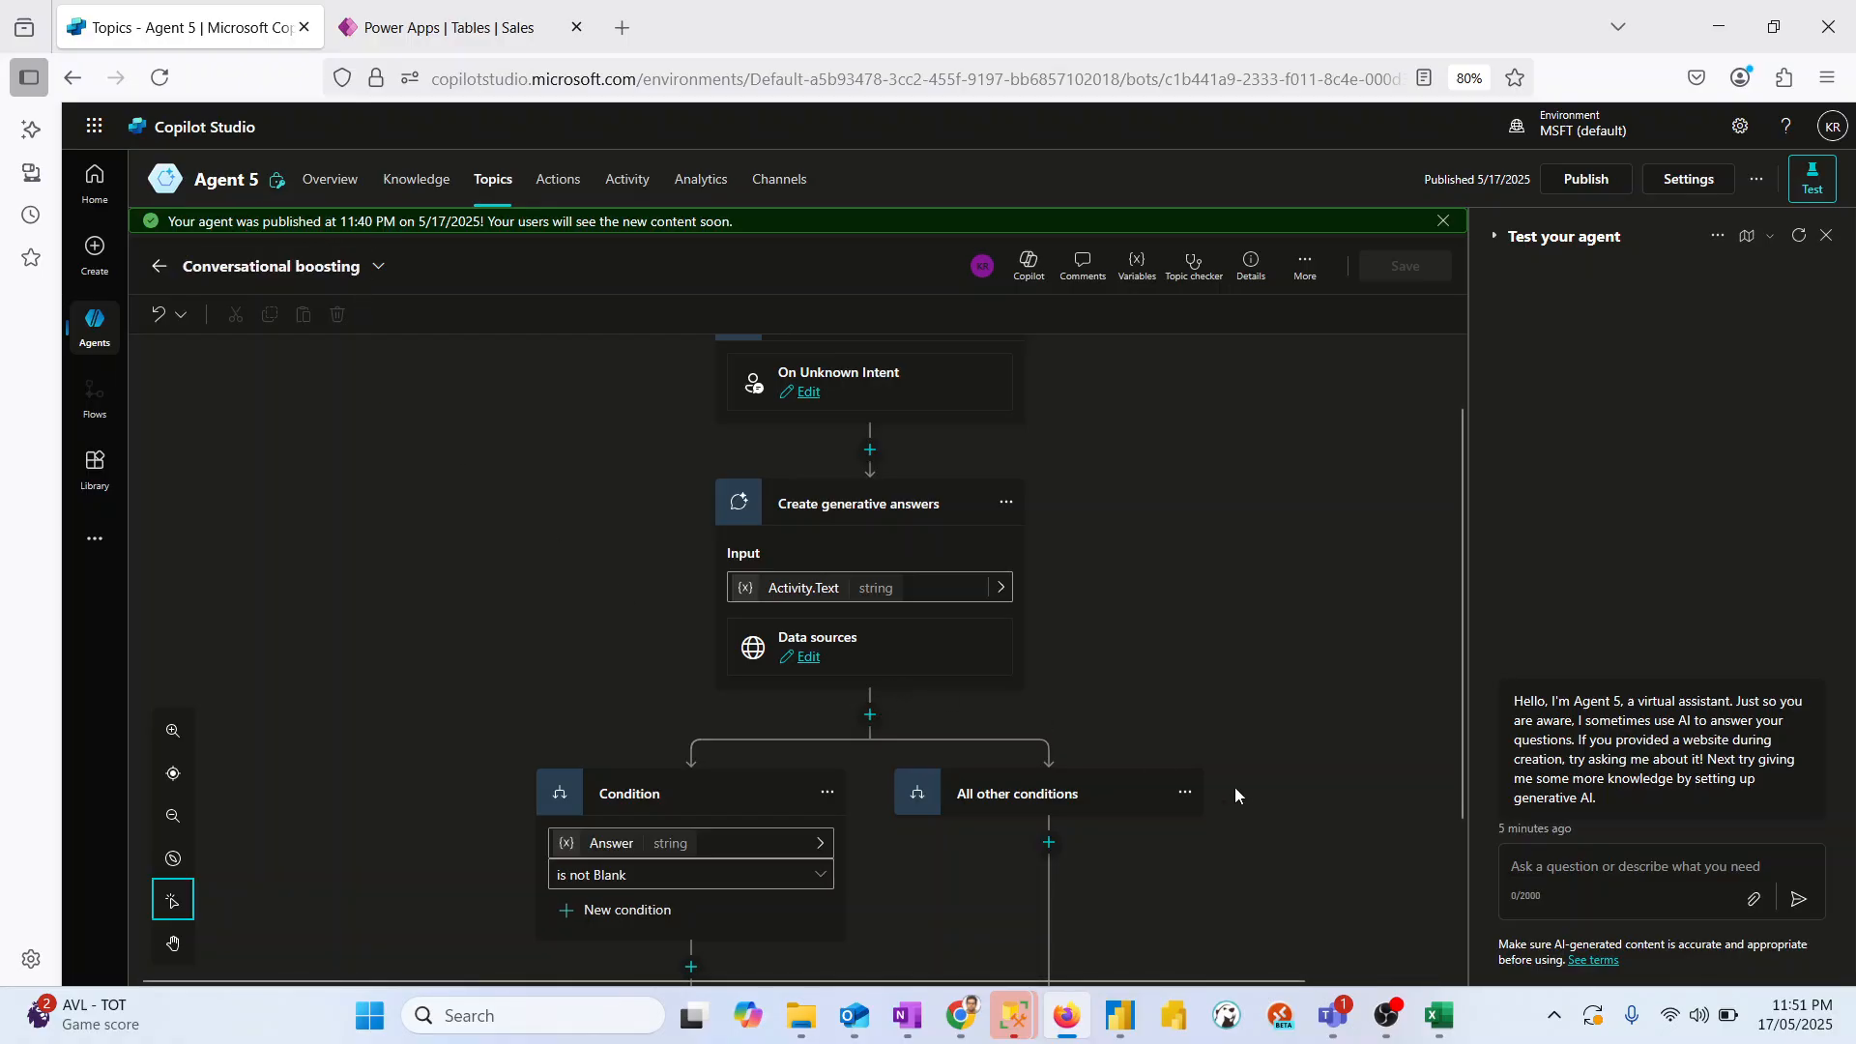
Step: Ask the test agent "How many rows are there in sales table"
left_click(1533, 882)
type("How many")
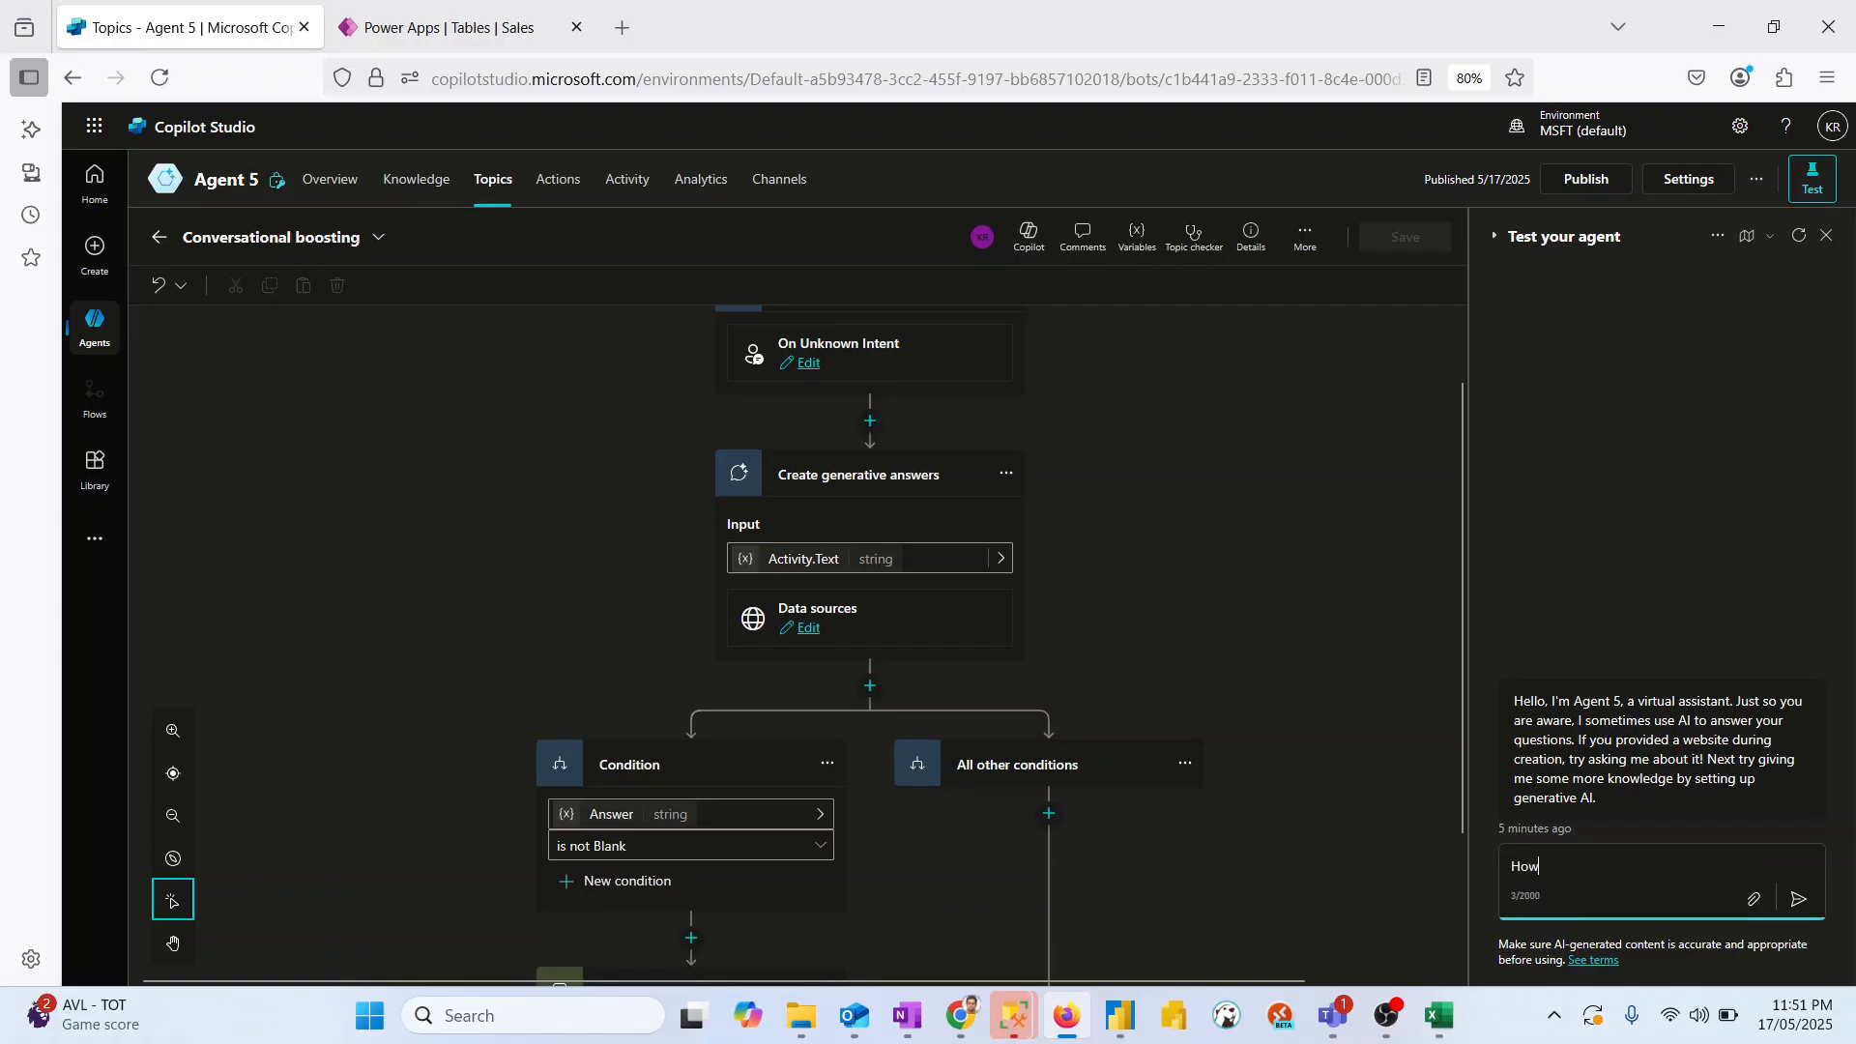
type("ws ")
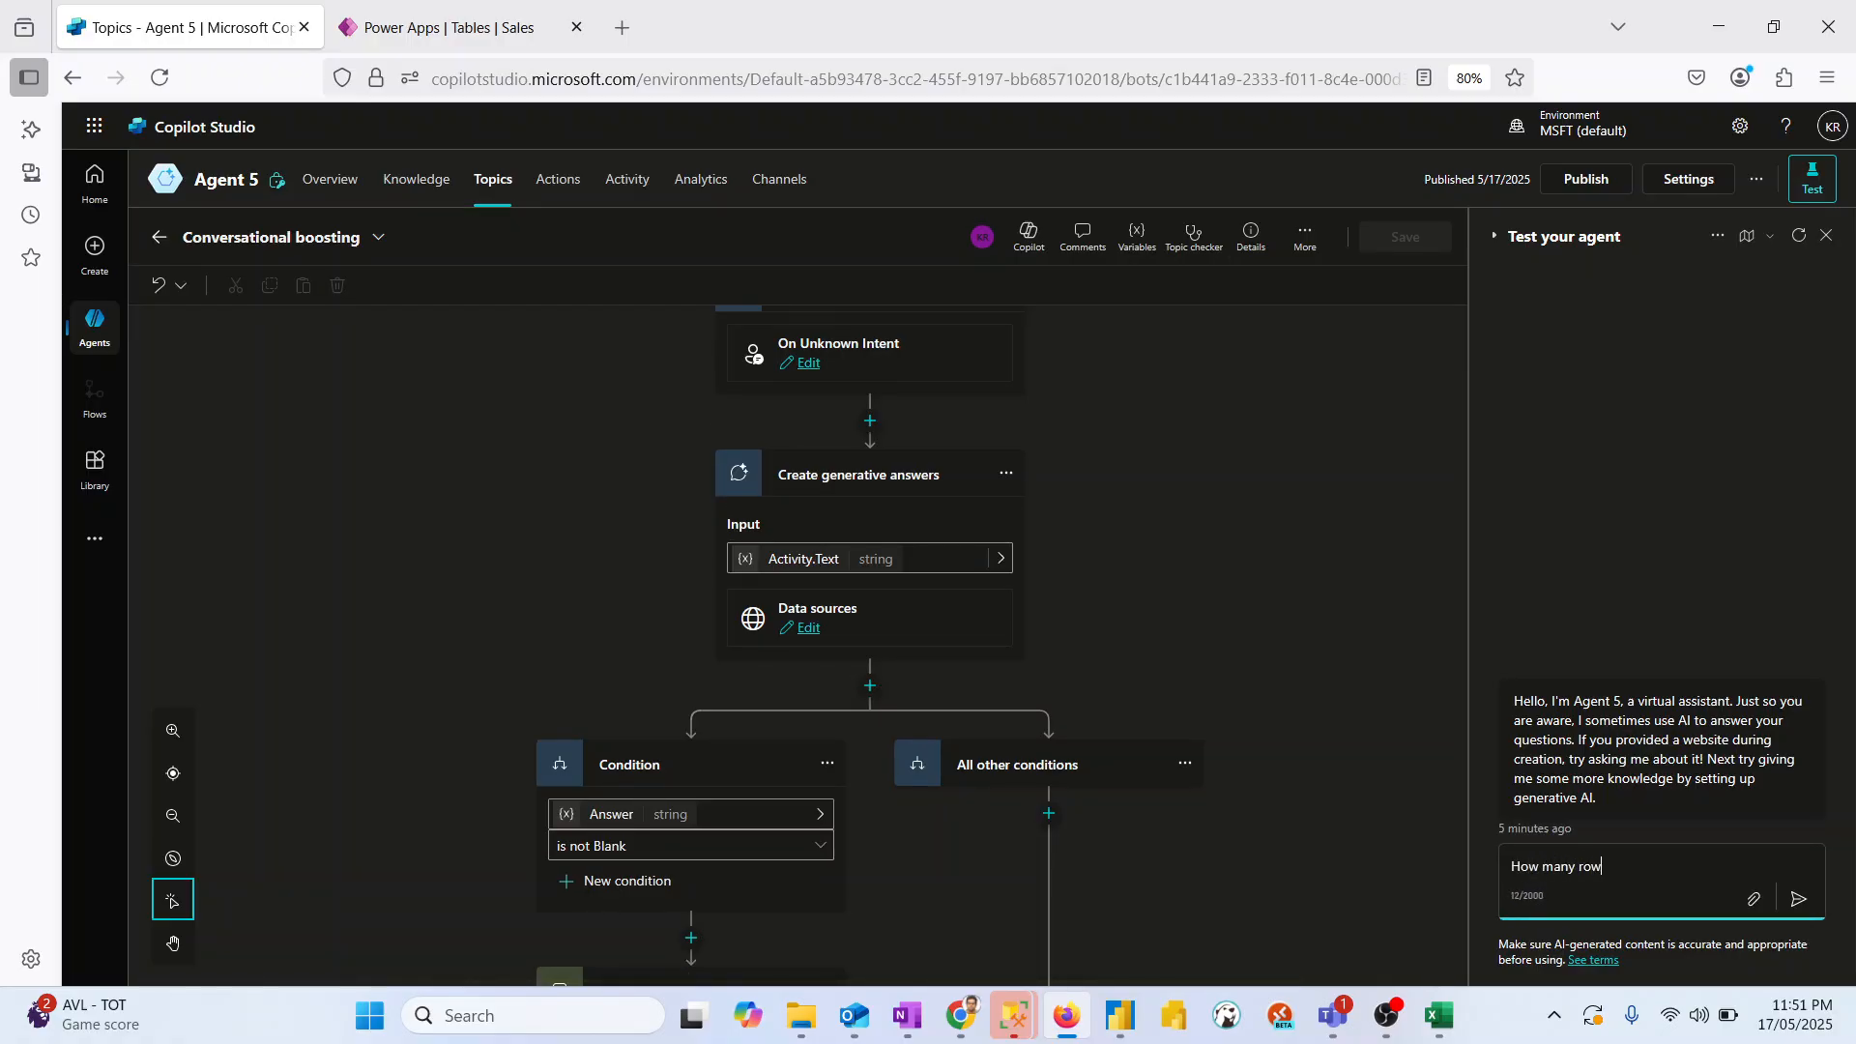
type("are there in sales table")
key("Return")
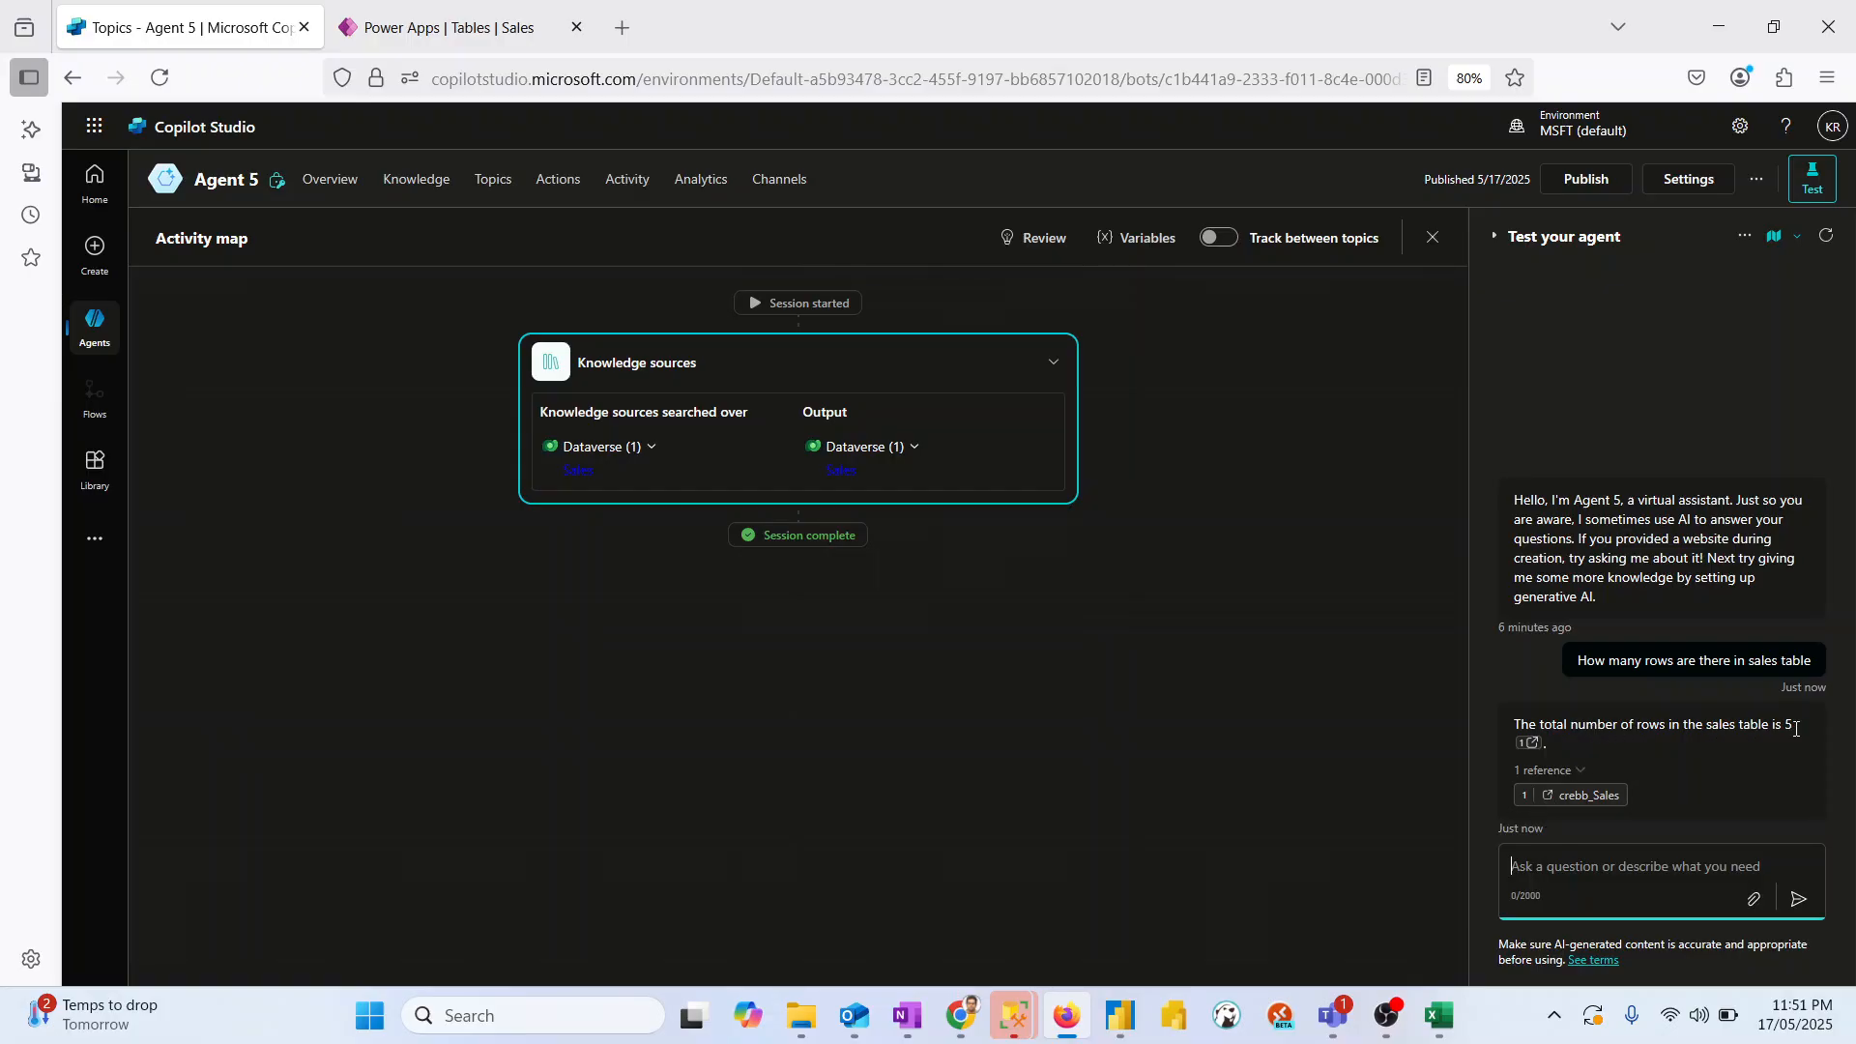
Step: Open the crebb_Sales reference cited in the answer to check the rows in Power Apps, and open the Sales 1 record
left_click(1589, 810)
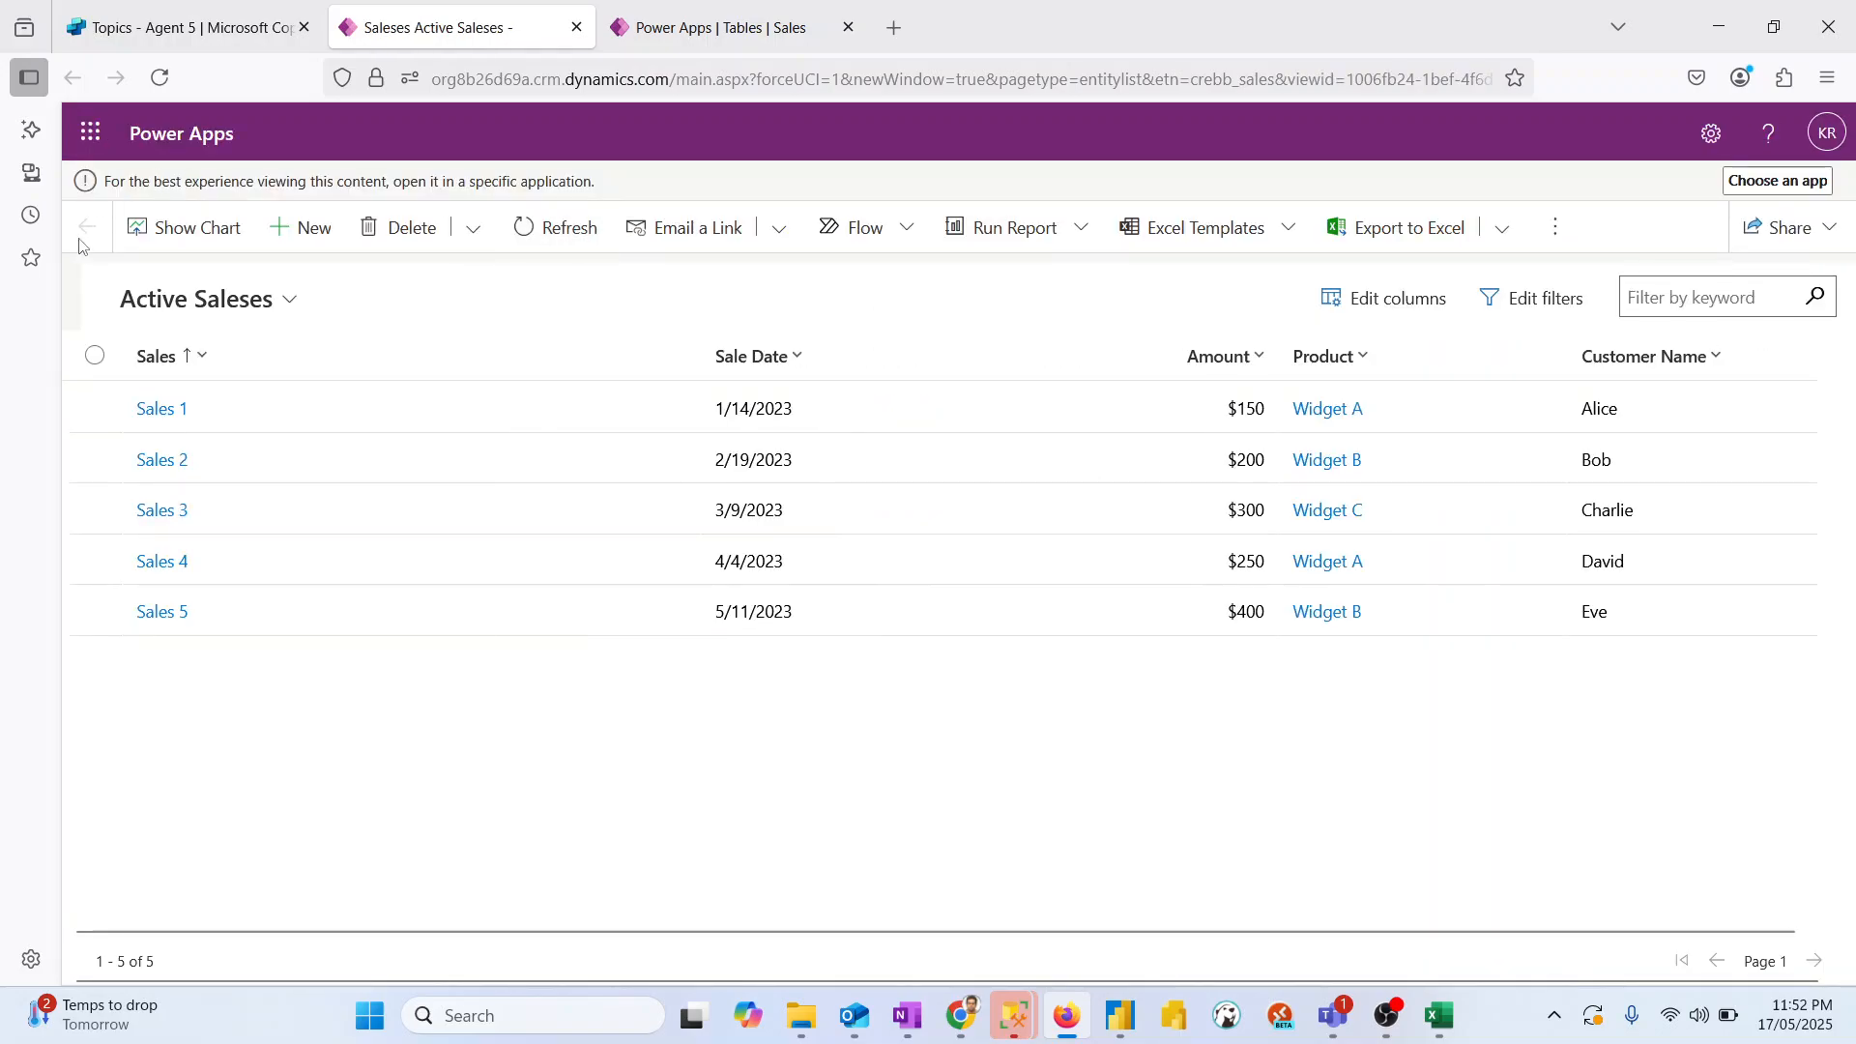
left_click(199, 365)
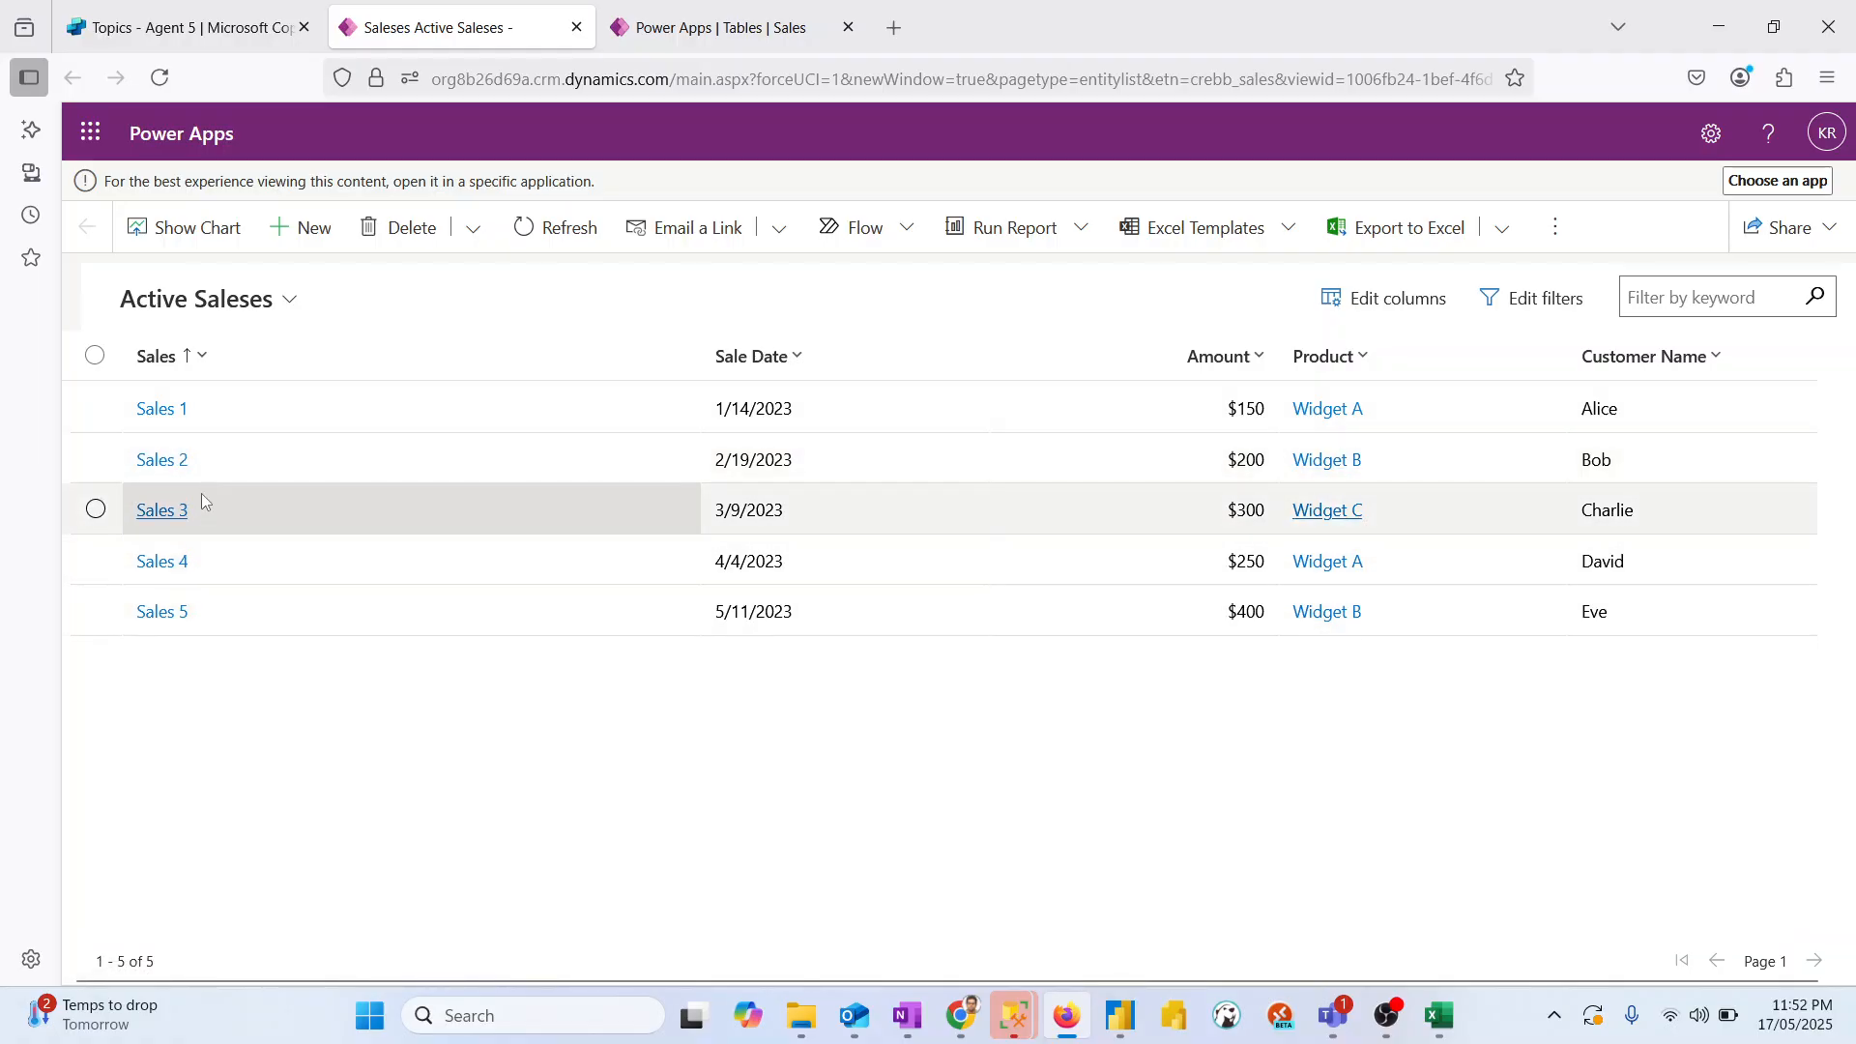
left_click(135, 10)
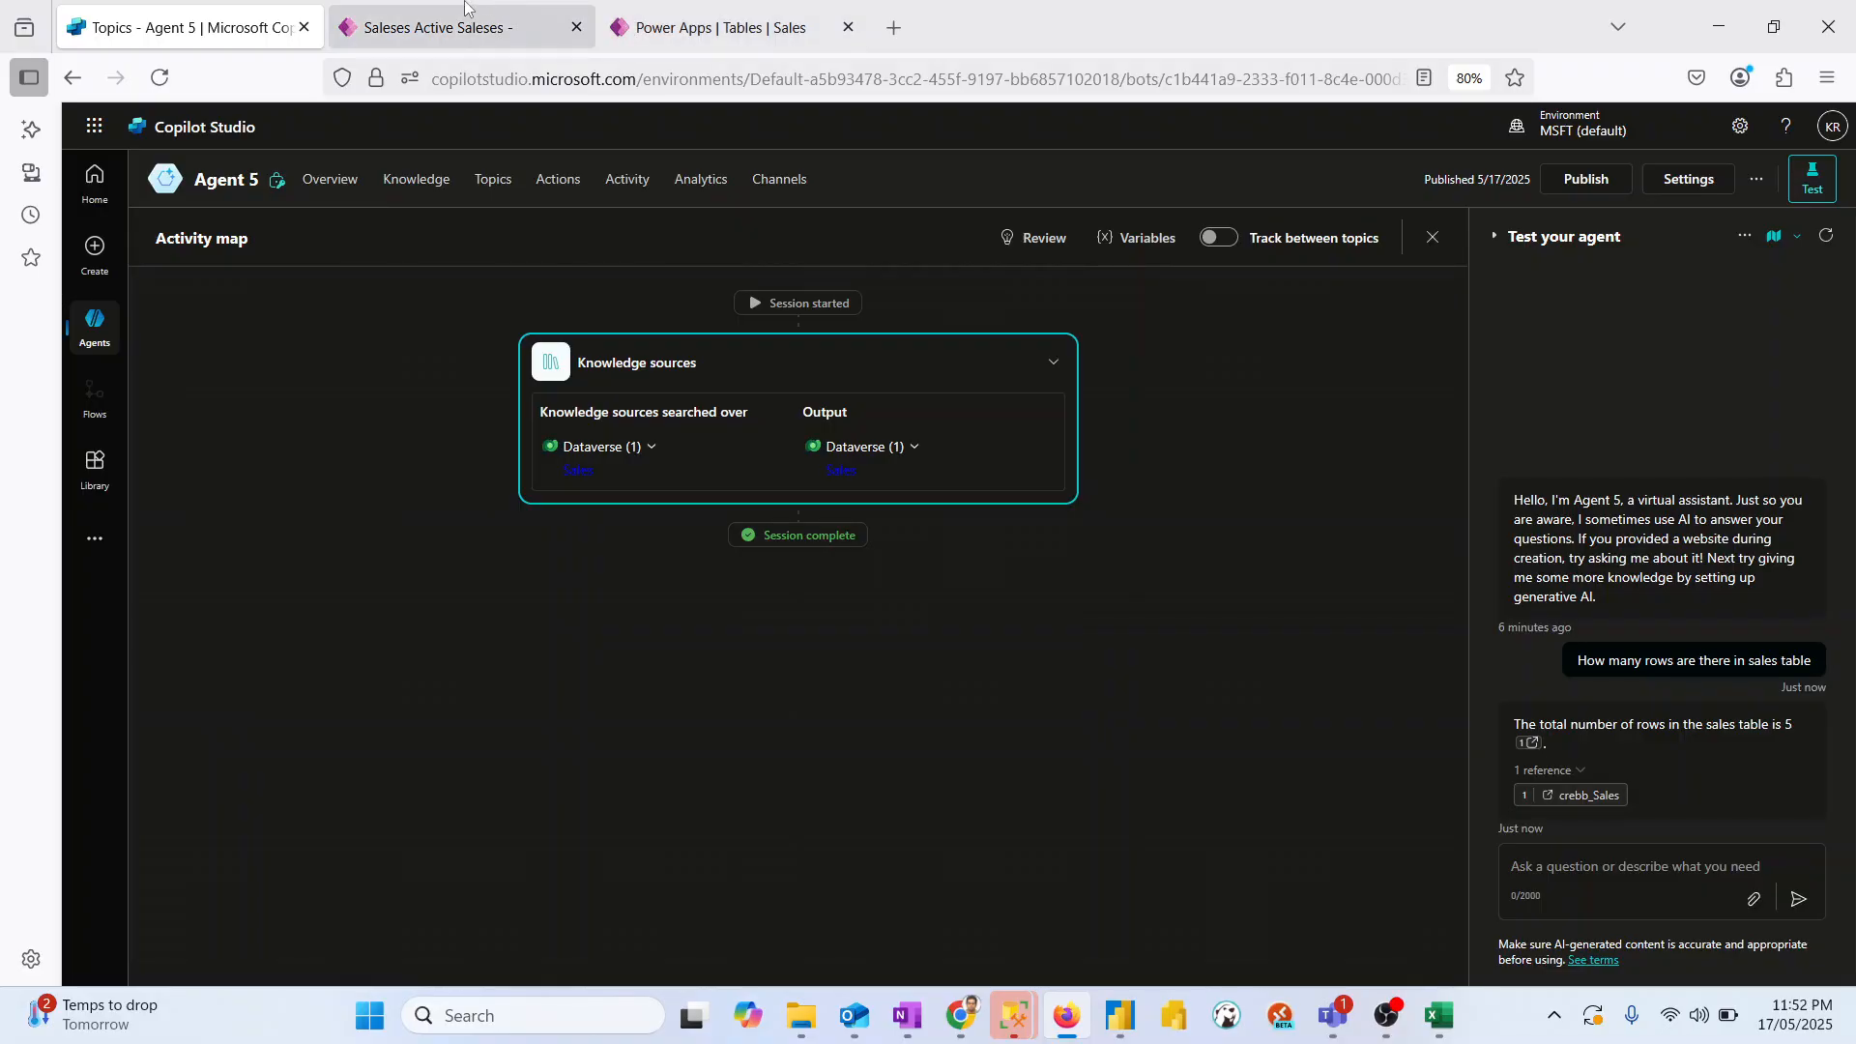
left_click(445, 27)
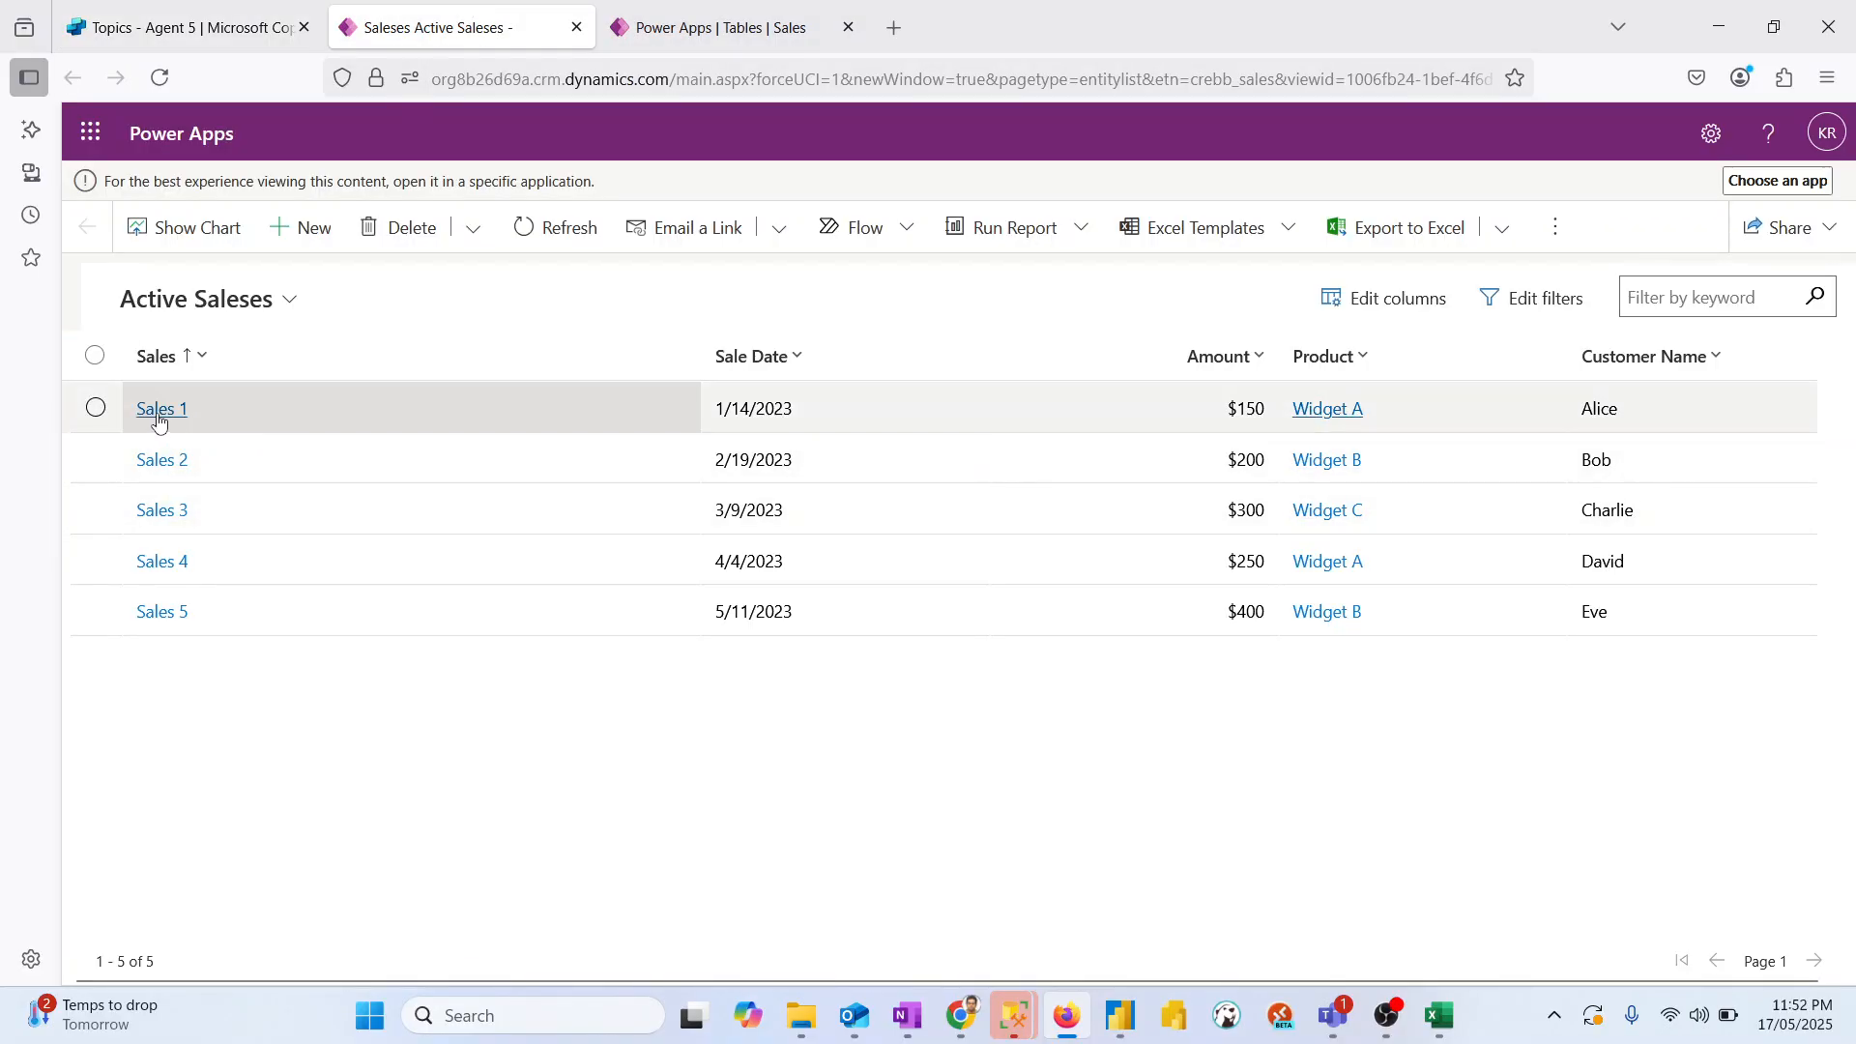
left_click(160, 410)
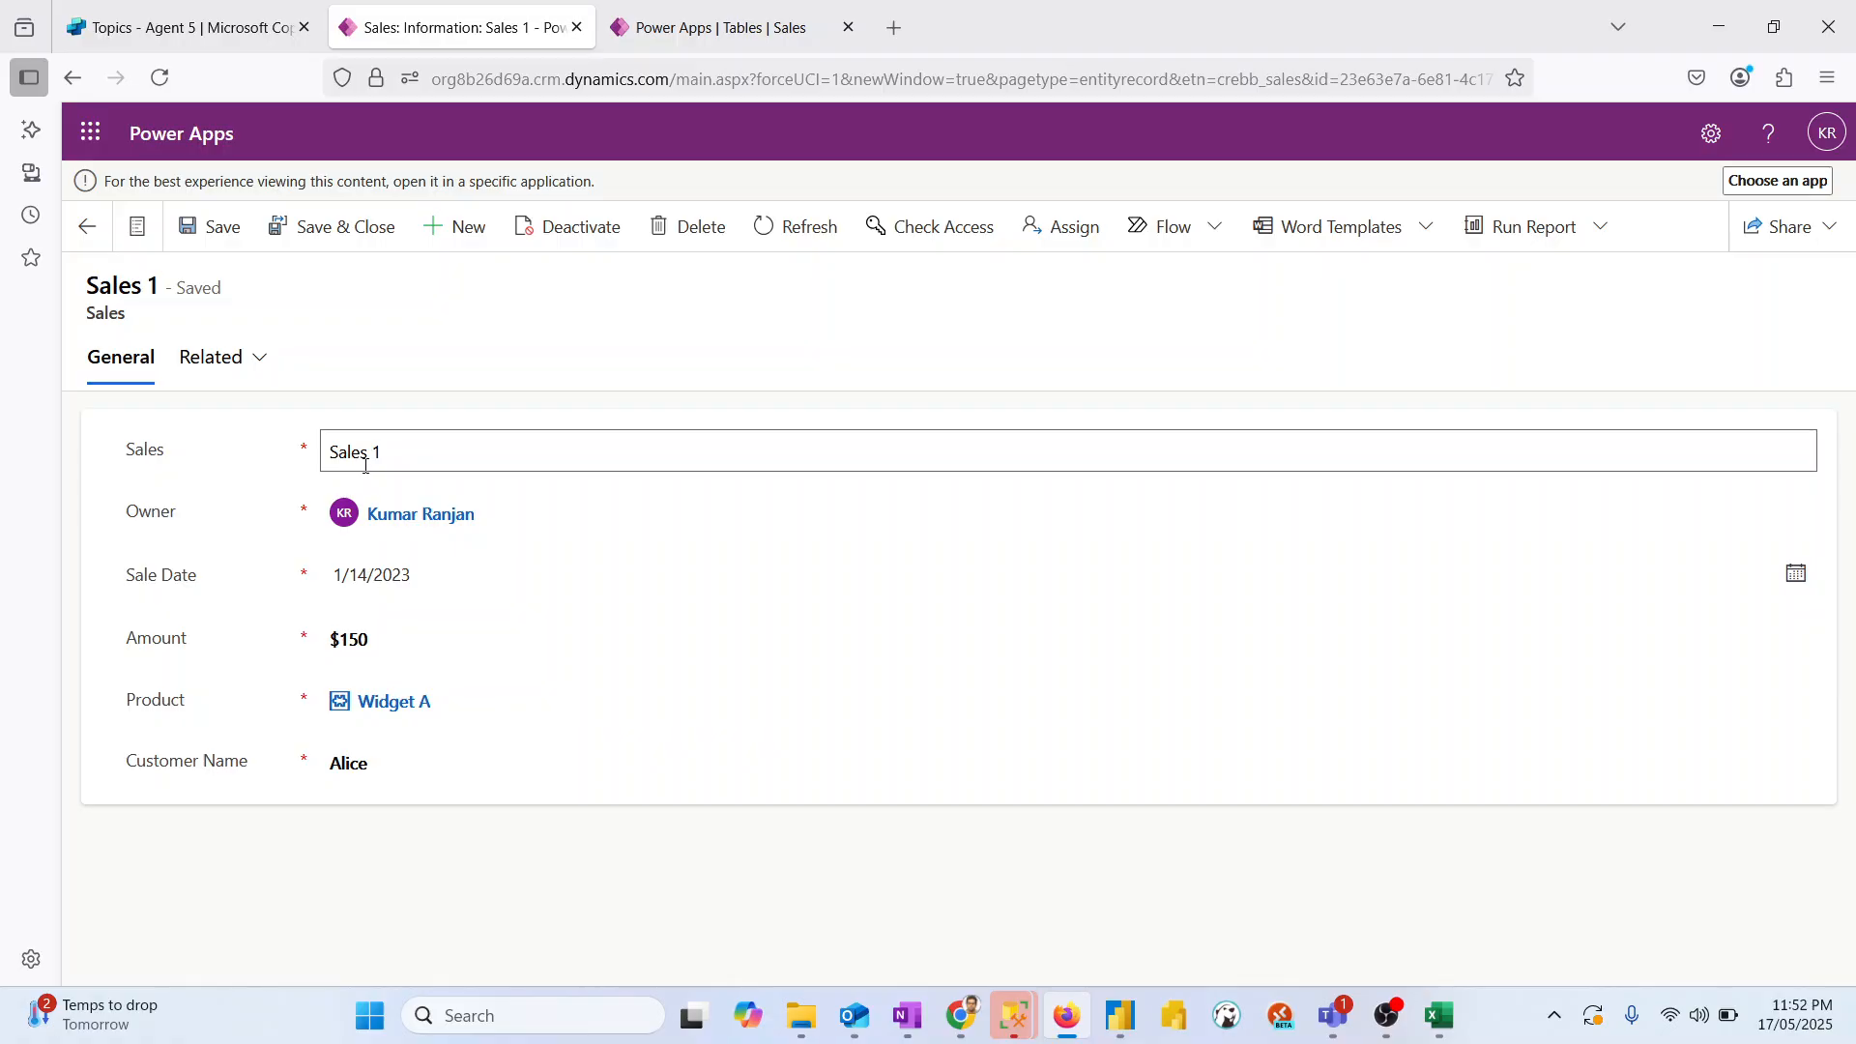
Step: Back in Copilot Studio, ask the test agent for the "Amount of Sales 1"
left_click(183, 27)
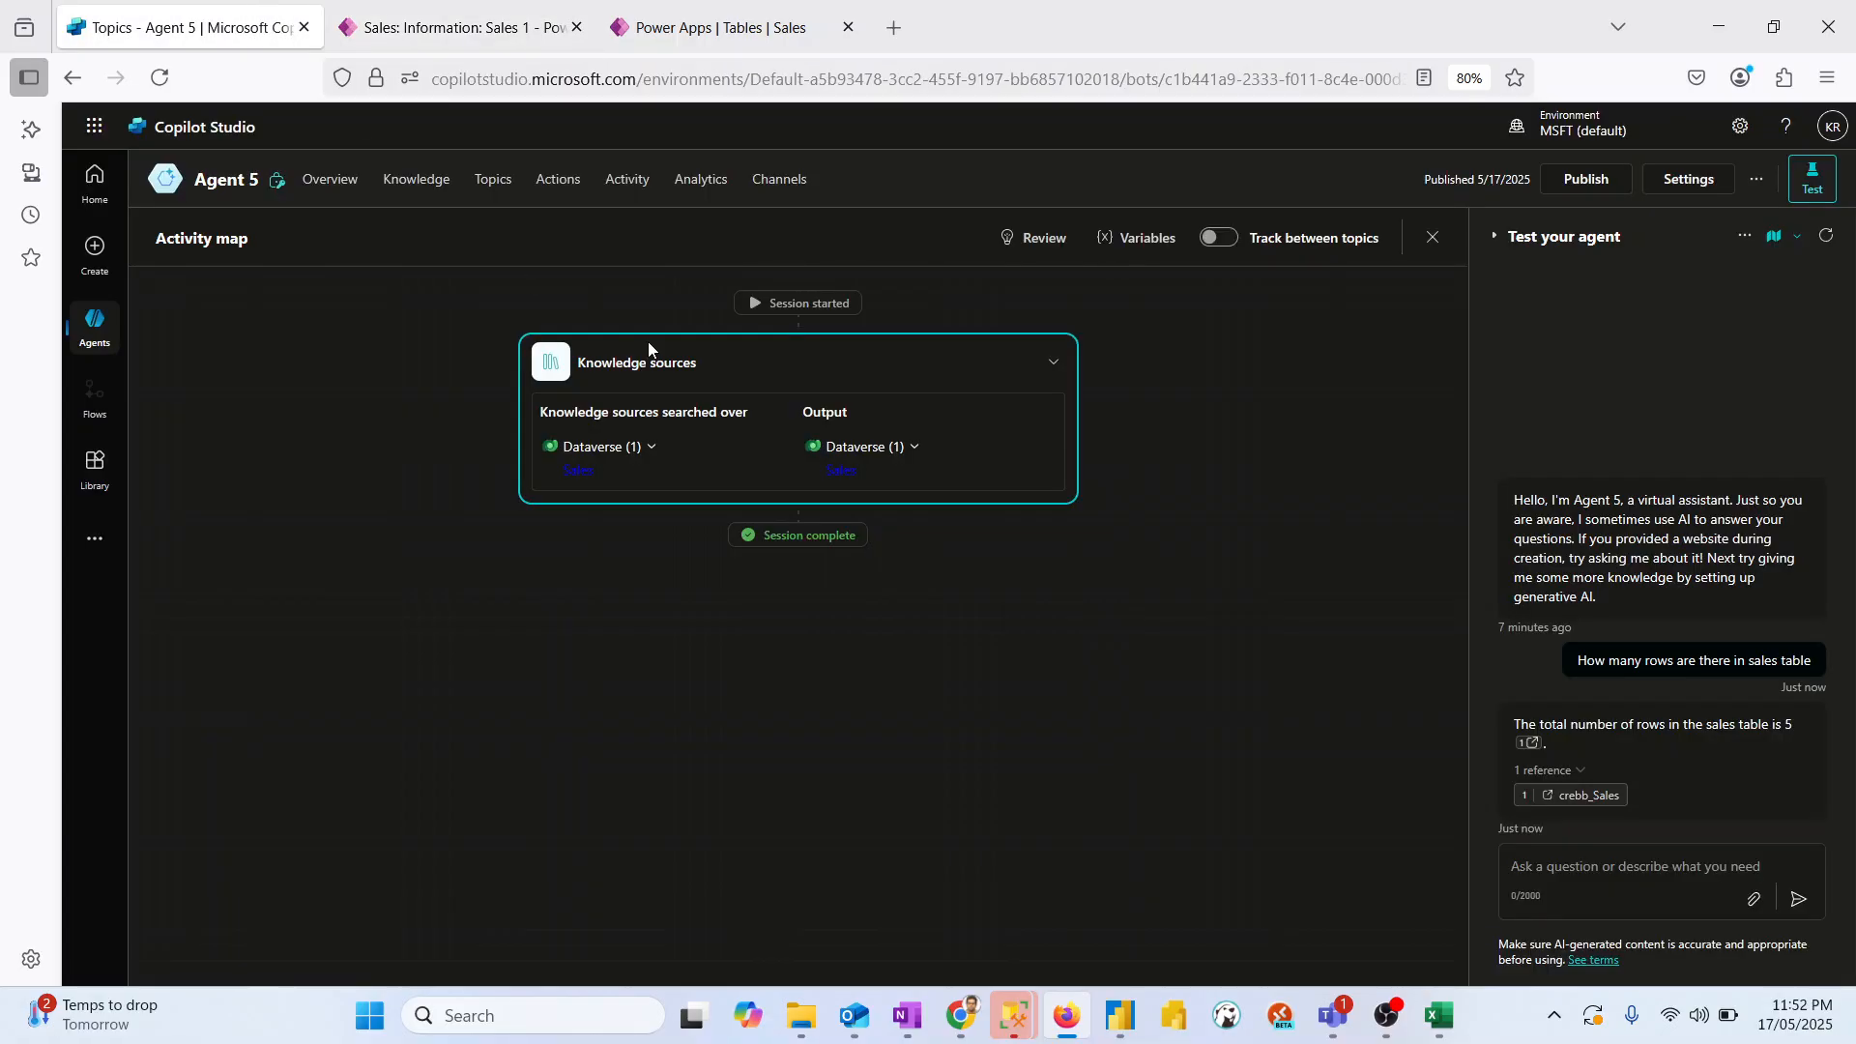
left_click(1613, 882)
type("Amou")
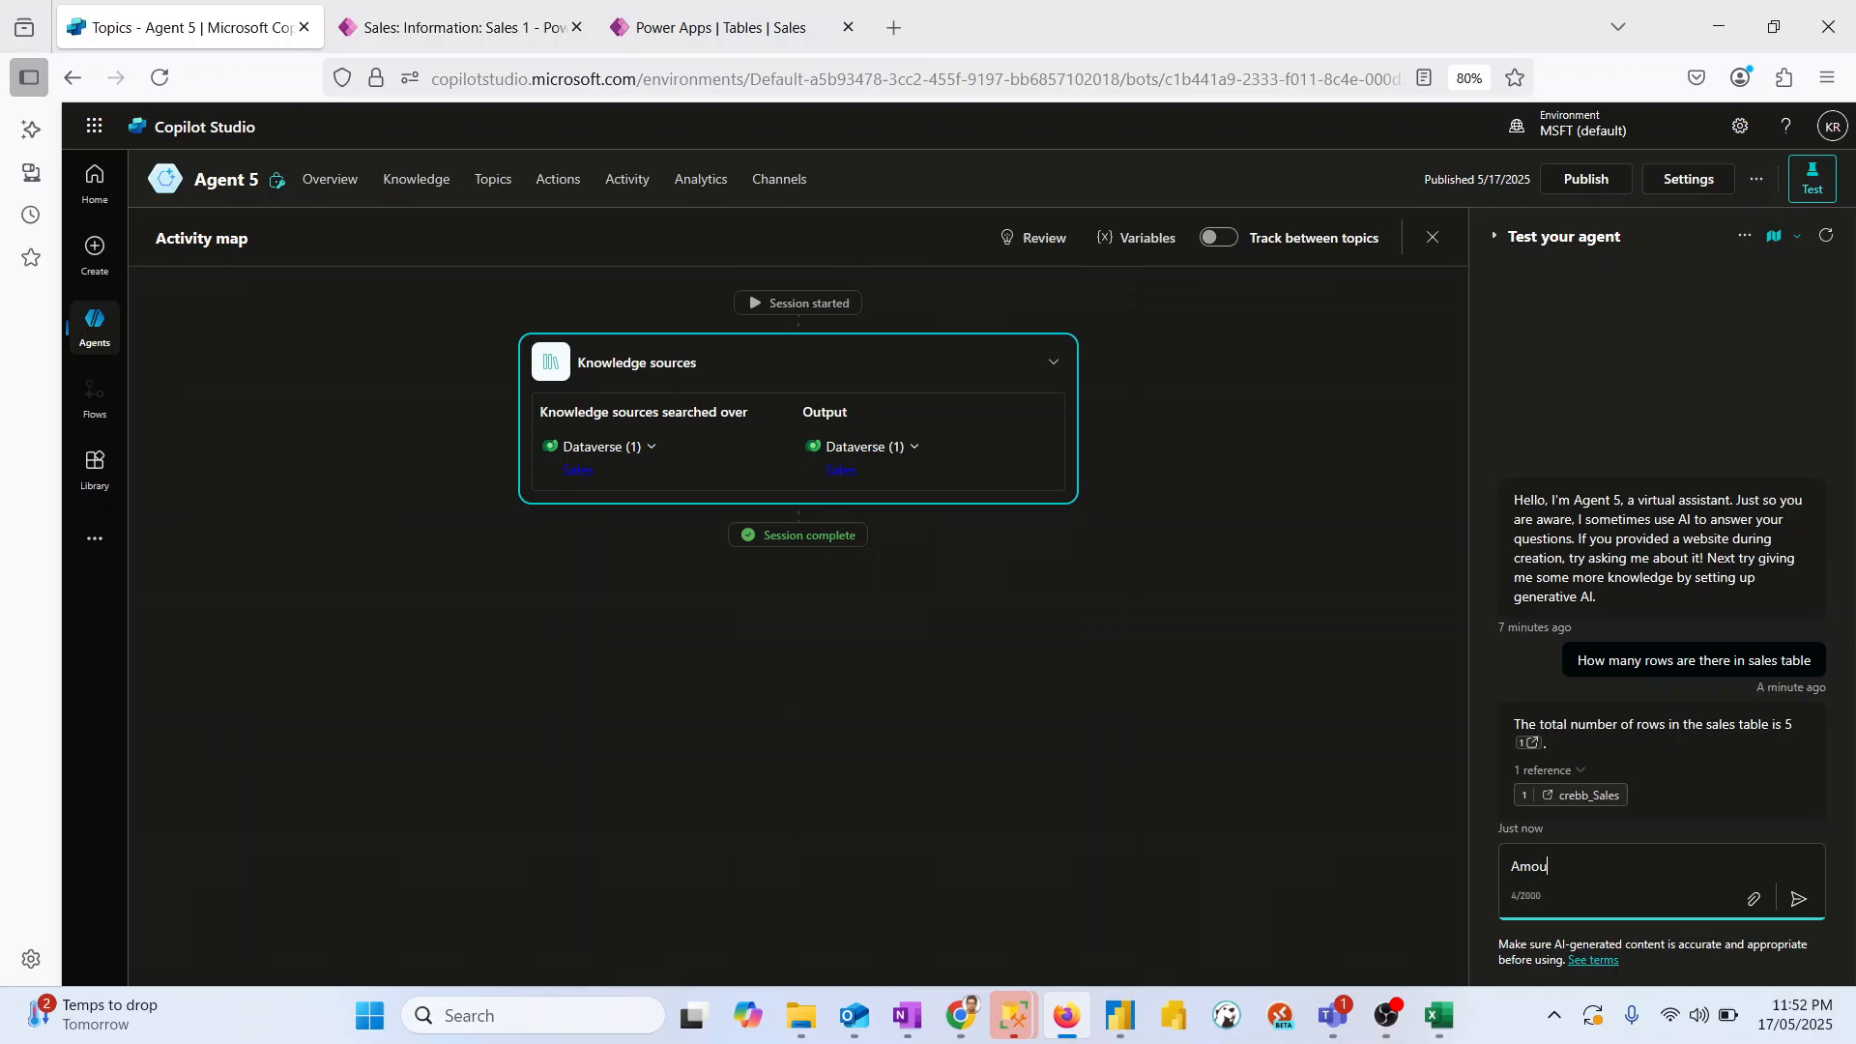
type("nt of Sales 1")
key("Return")
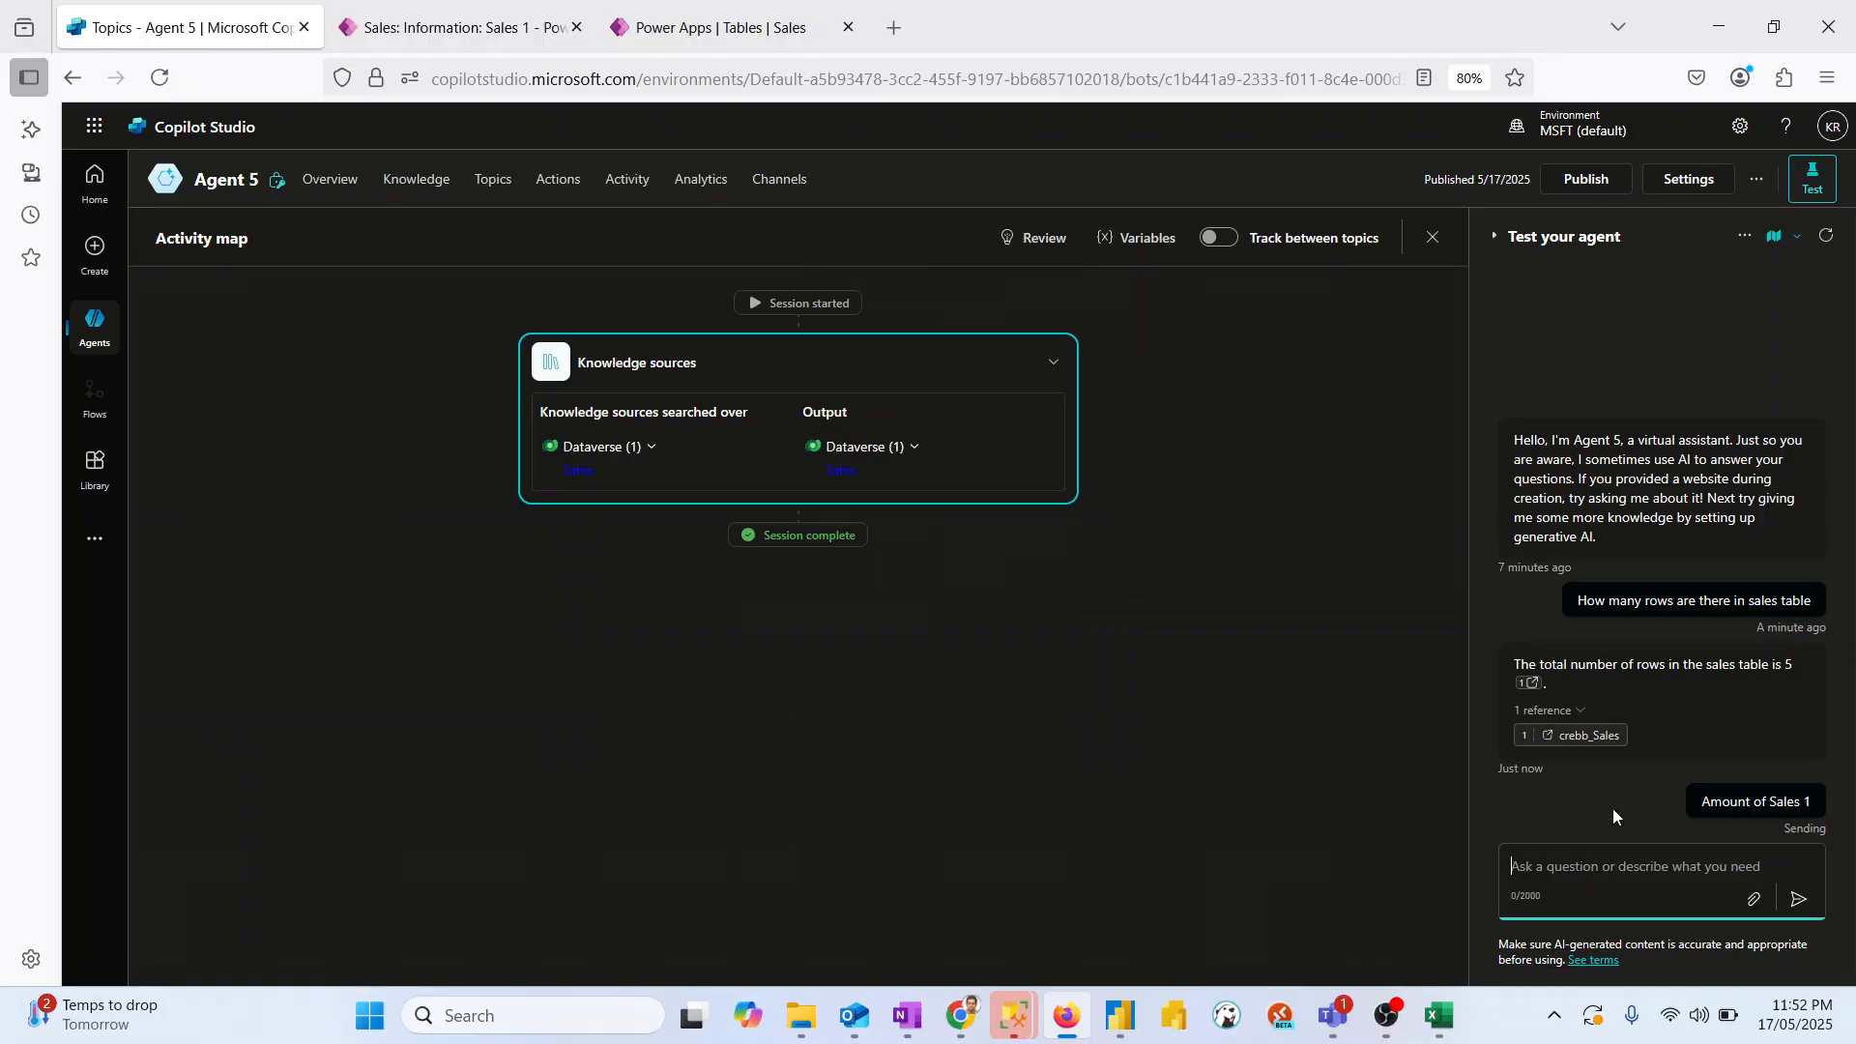
Step: Compare the agent's answer about Sales 1 with the Amount and Customer Name fields of the Power Apps record
left_click(512, 10)
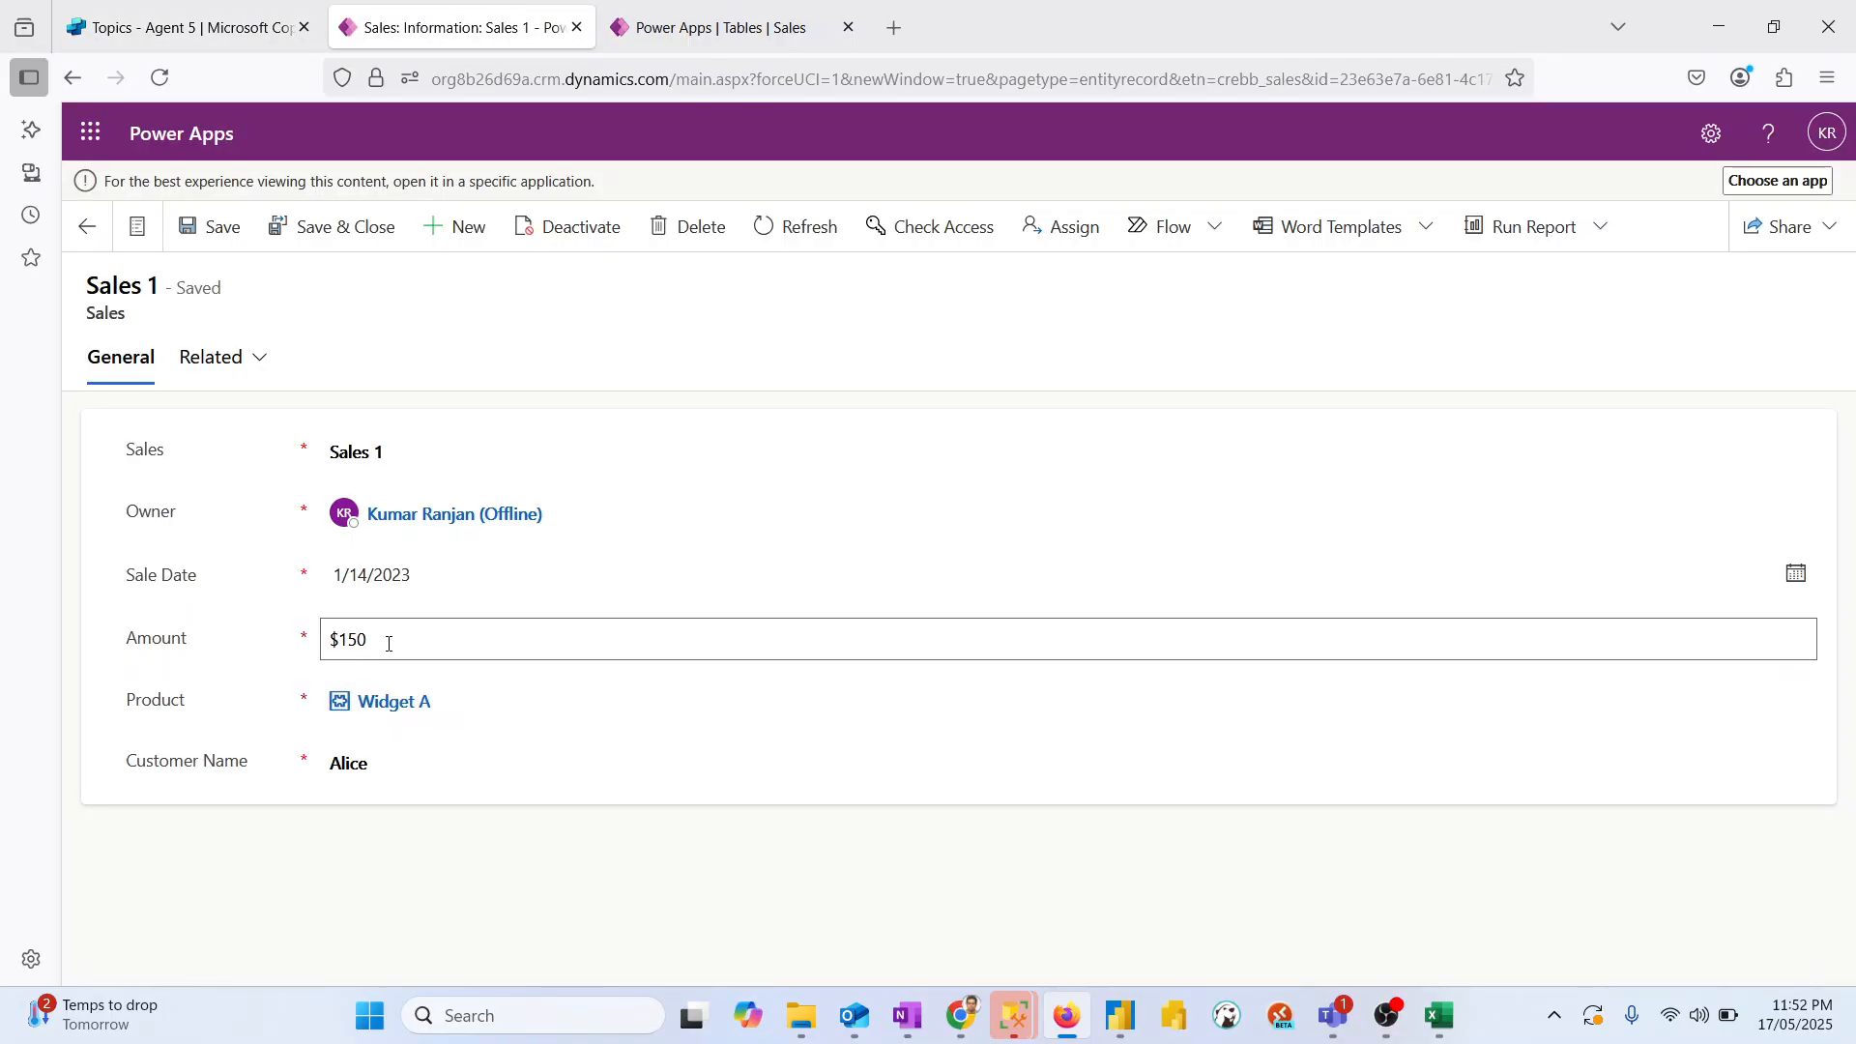
left_click(177, 11)
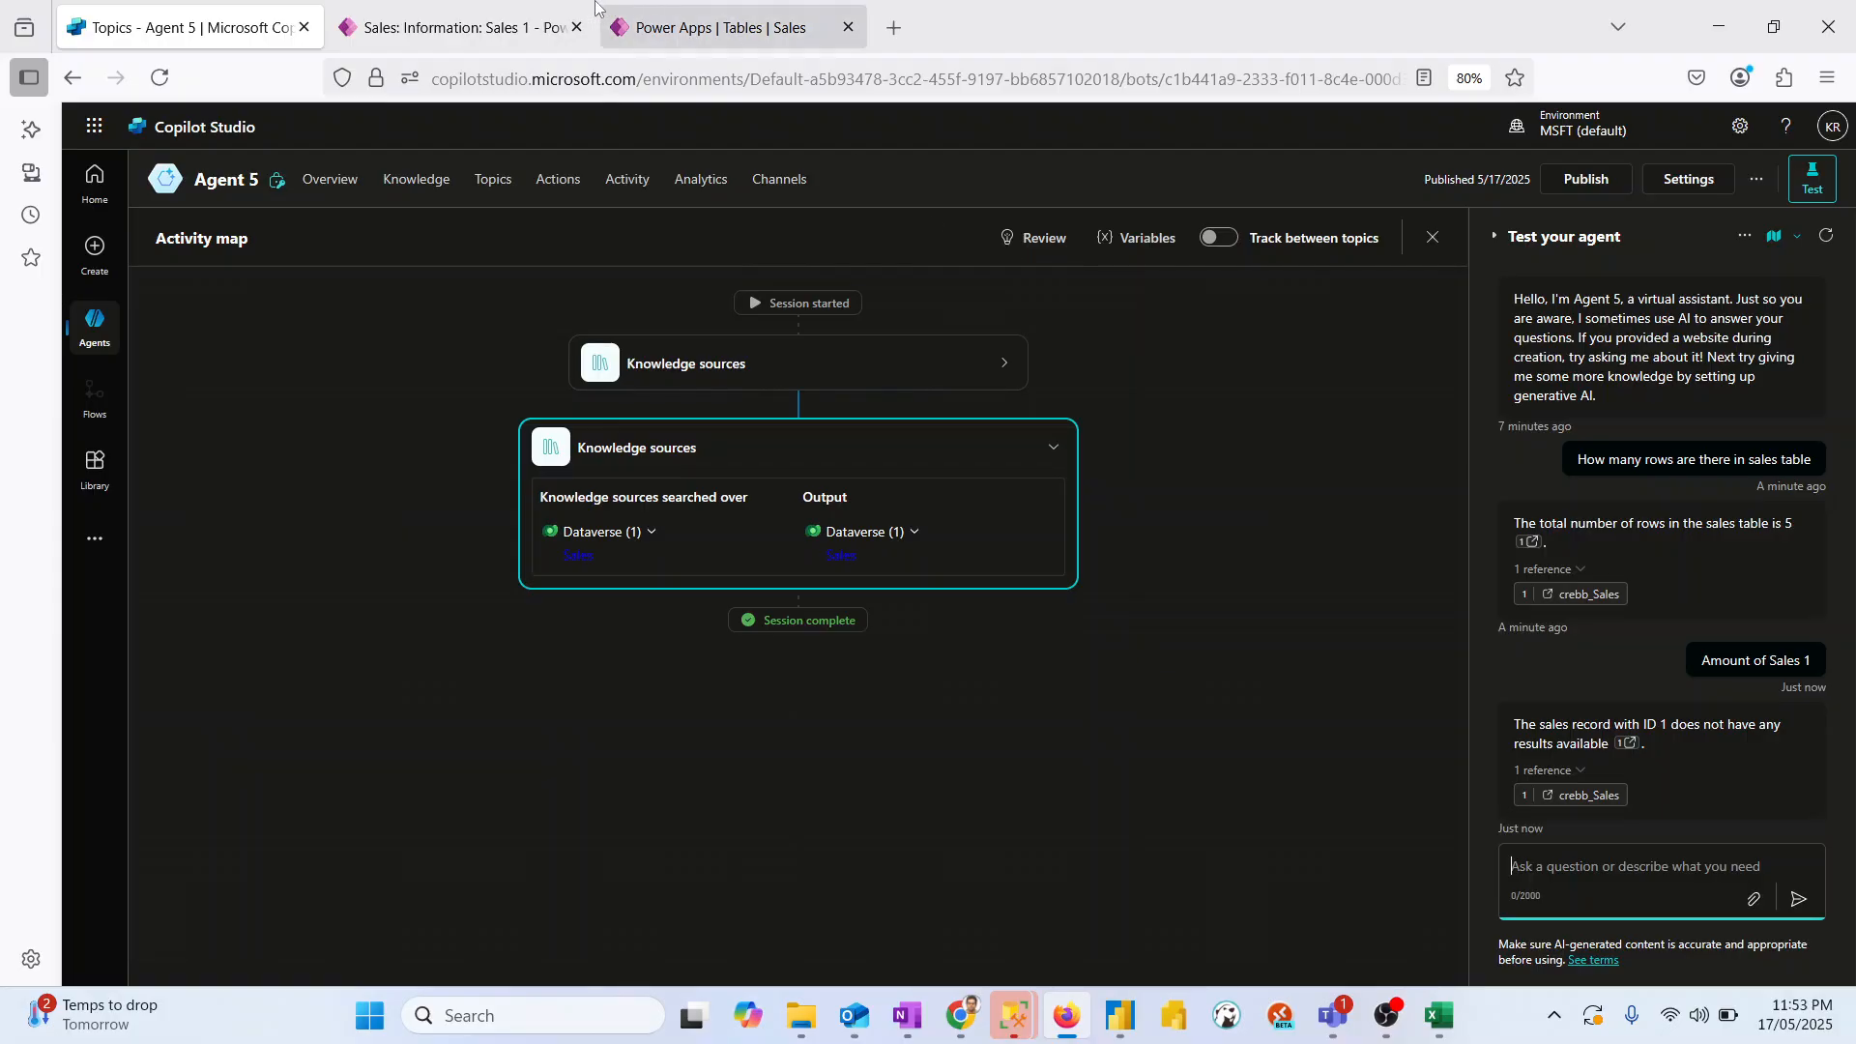
left_click(534, 10)
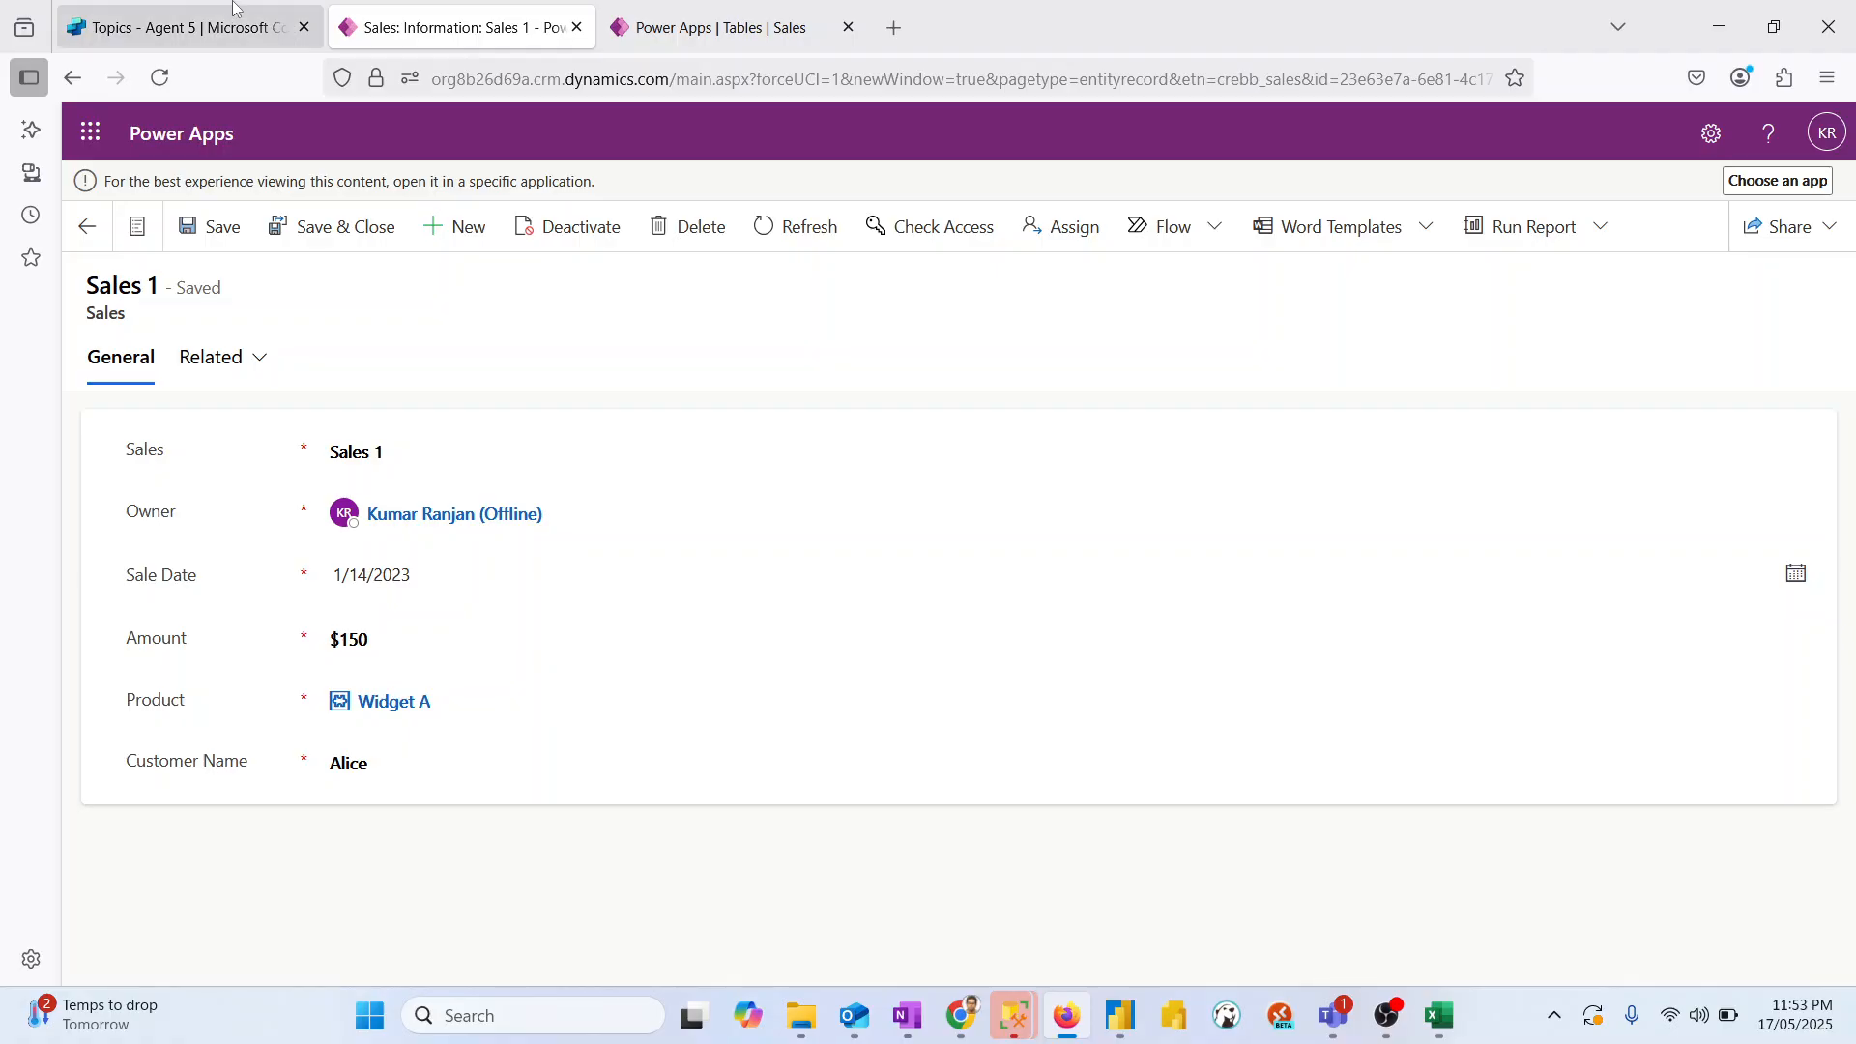
Step: In Copilot Studio, ask the test agent for the Amount where Customer Name equals the customer in the Sales 1 record
left_click(188, 27)
type("Am")
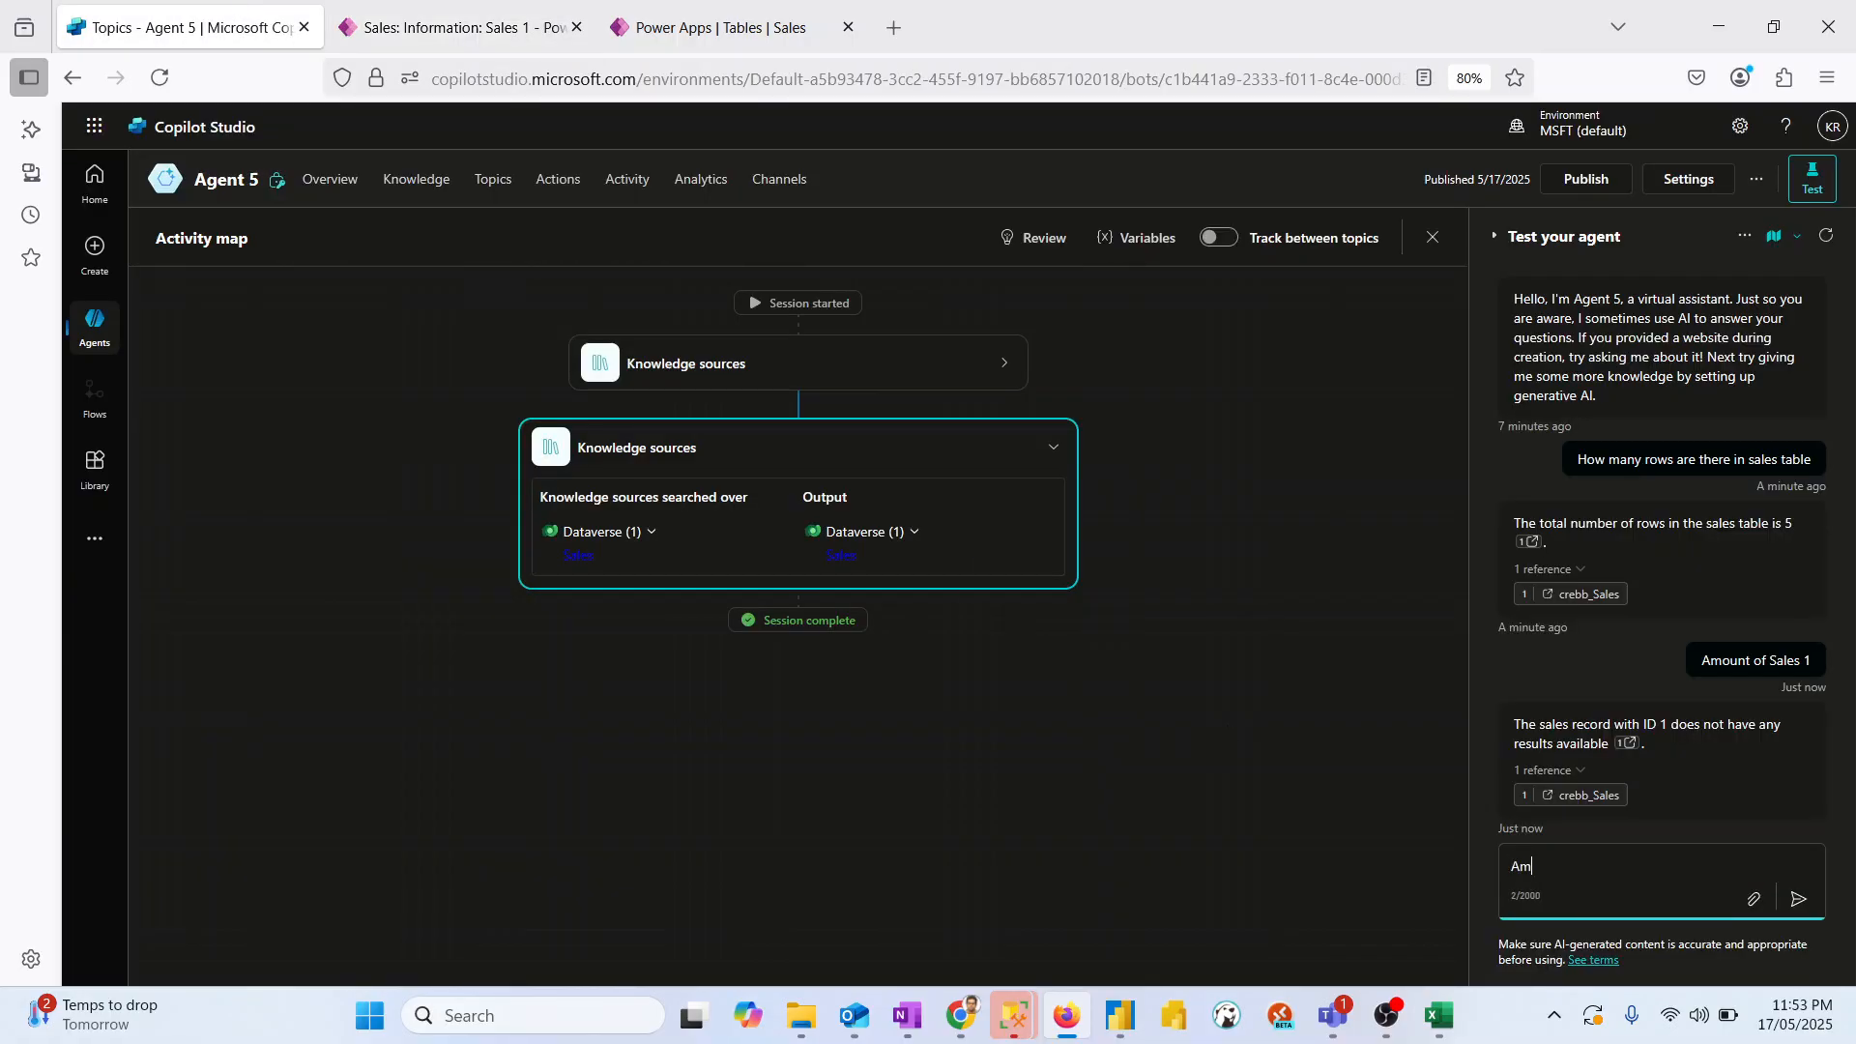
type("ount for Customer Name = Alice")
key("Return")
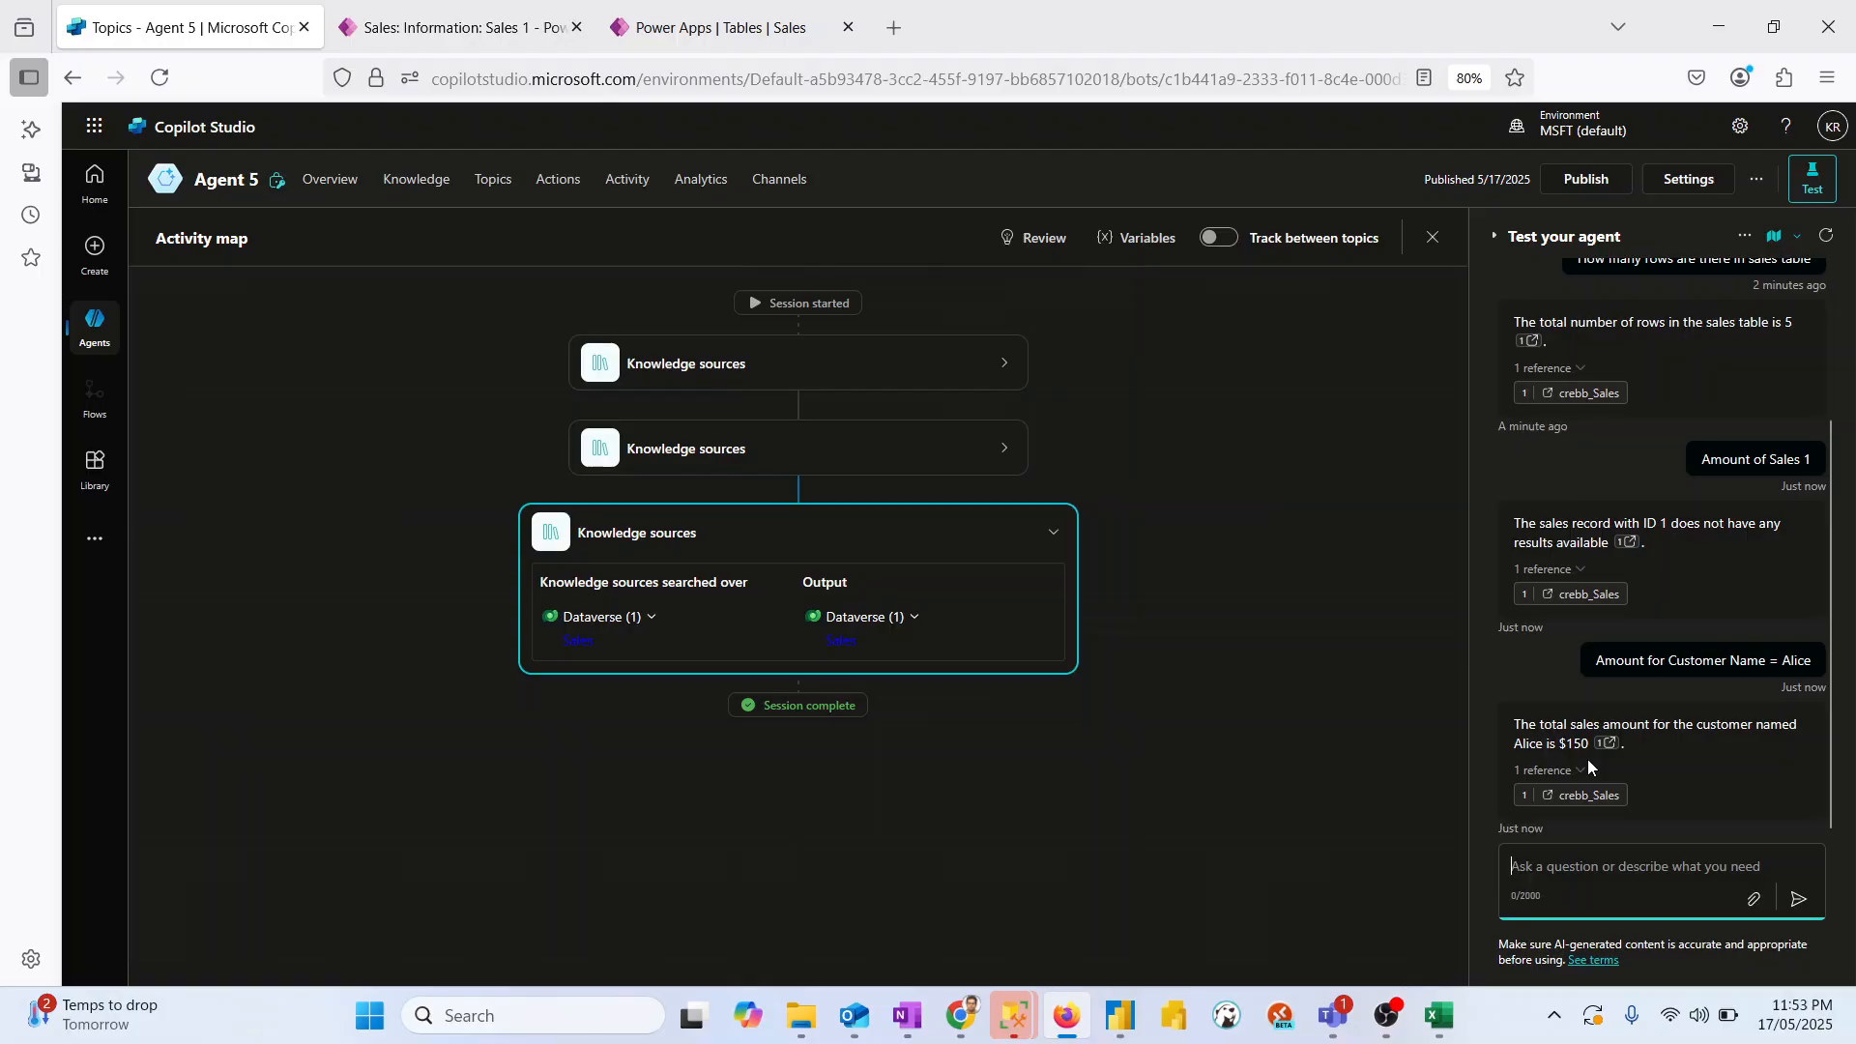
Step: Check the agent's amount for that customer against the Sales 1 record in Power Apps, and return to Copilot Studio
left_click(454, 27)
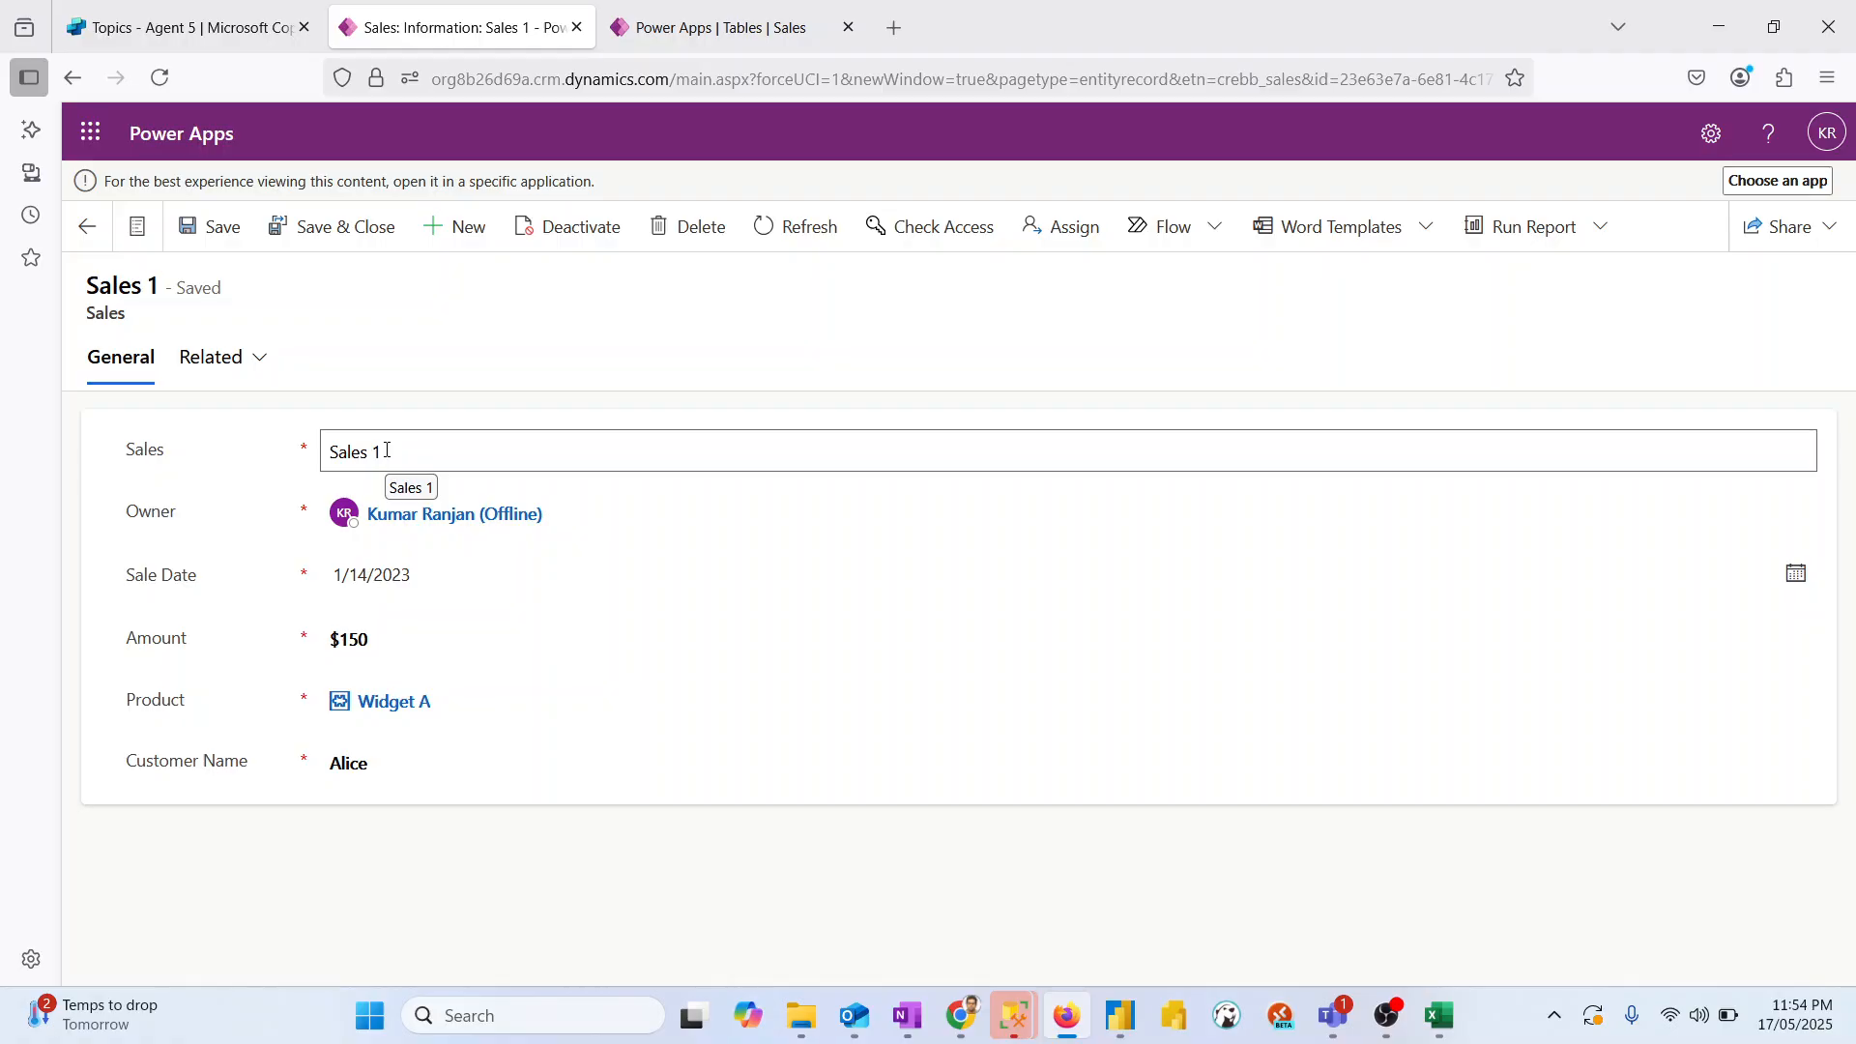
left_click(184, 27)
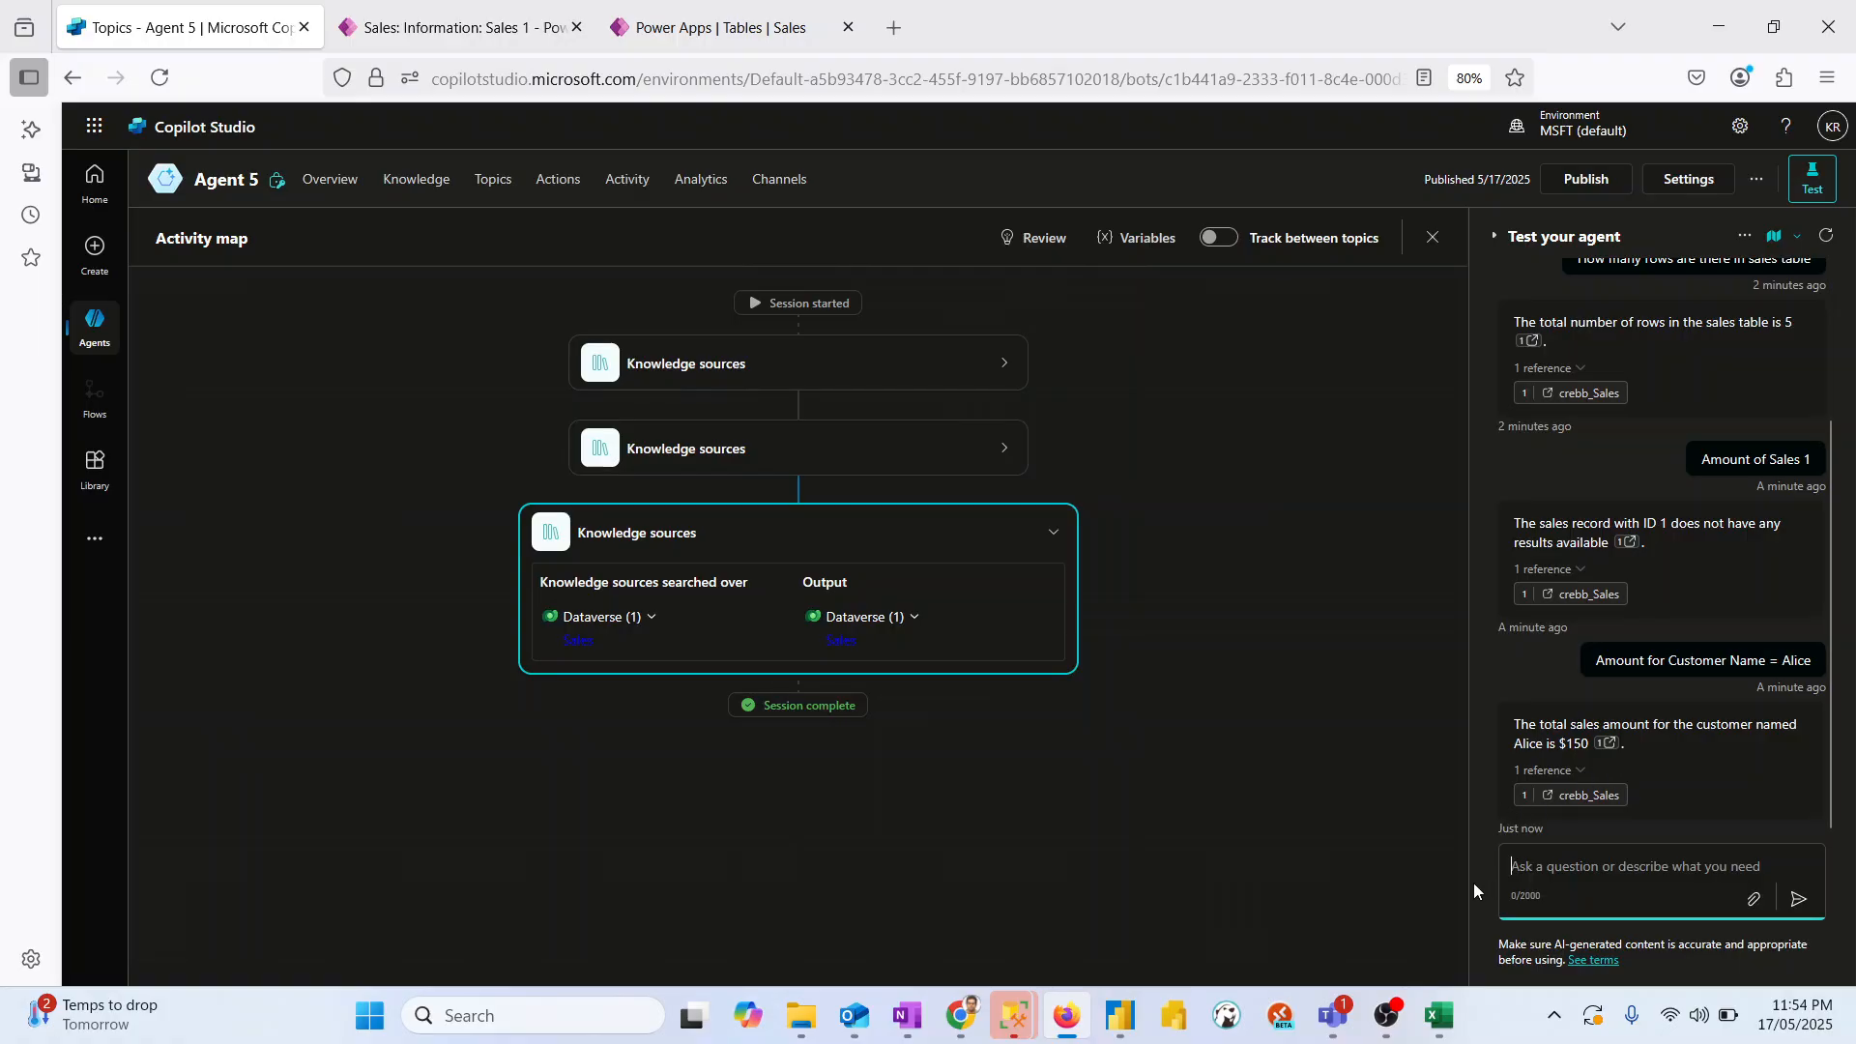
left_click(1402, 1033)
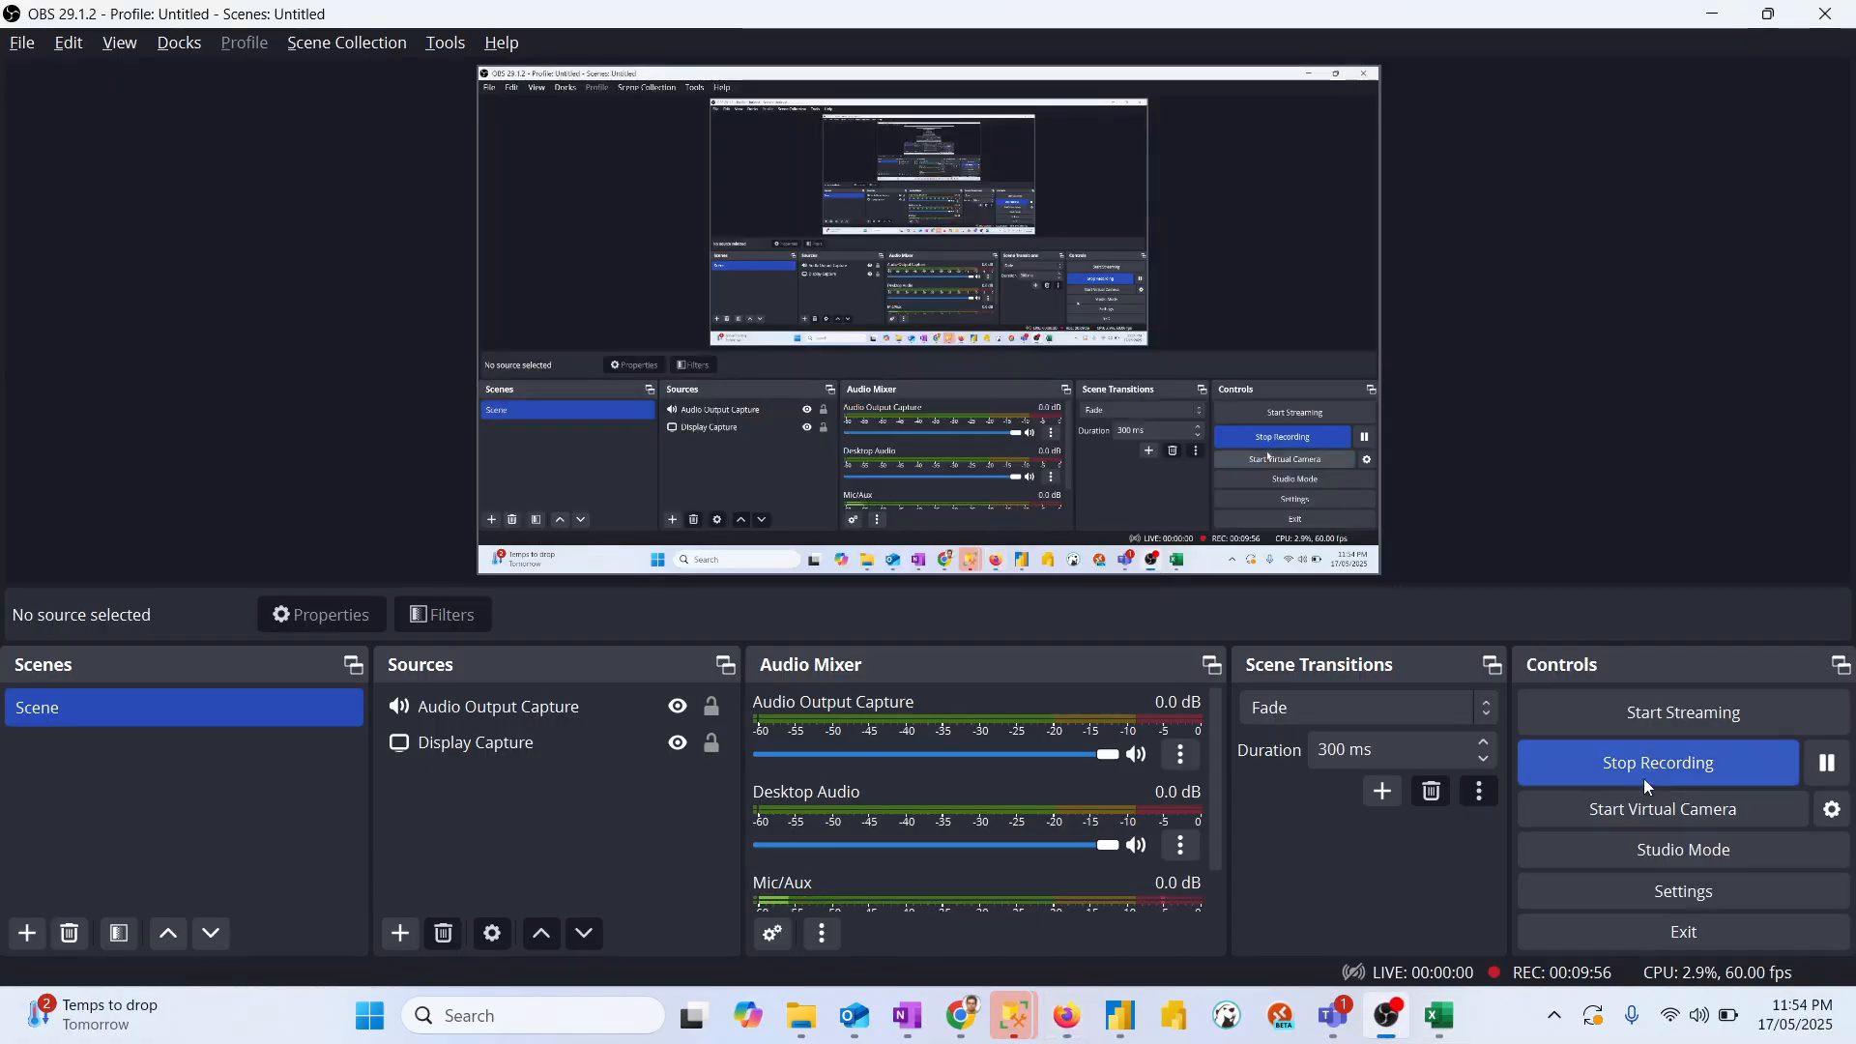